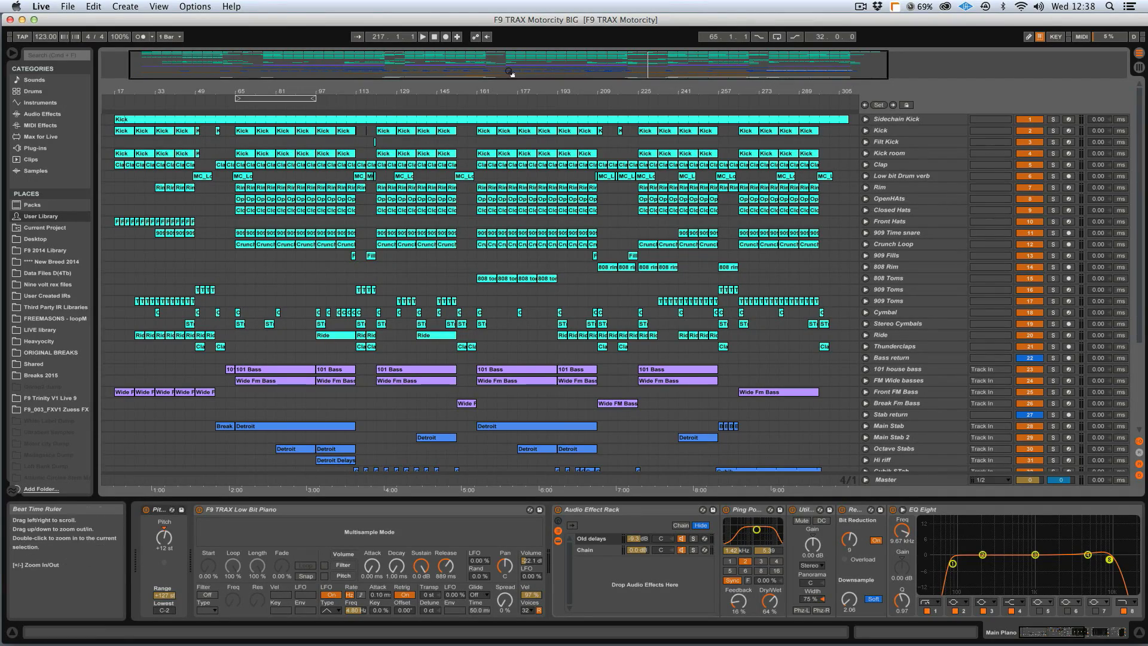
Look over the arrangement's tracks and unfold the 101 house bass track to see its MIDI notes.
drag(473, 91, 472, 117)
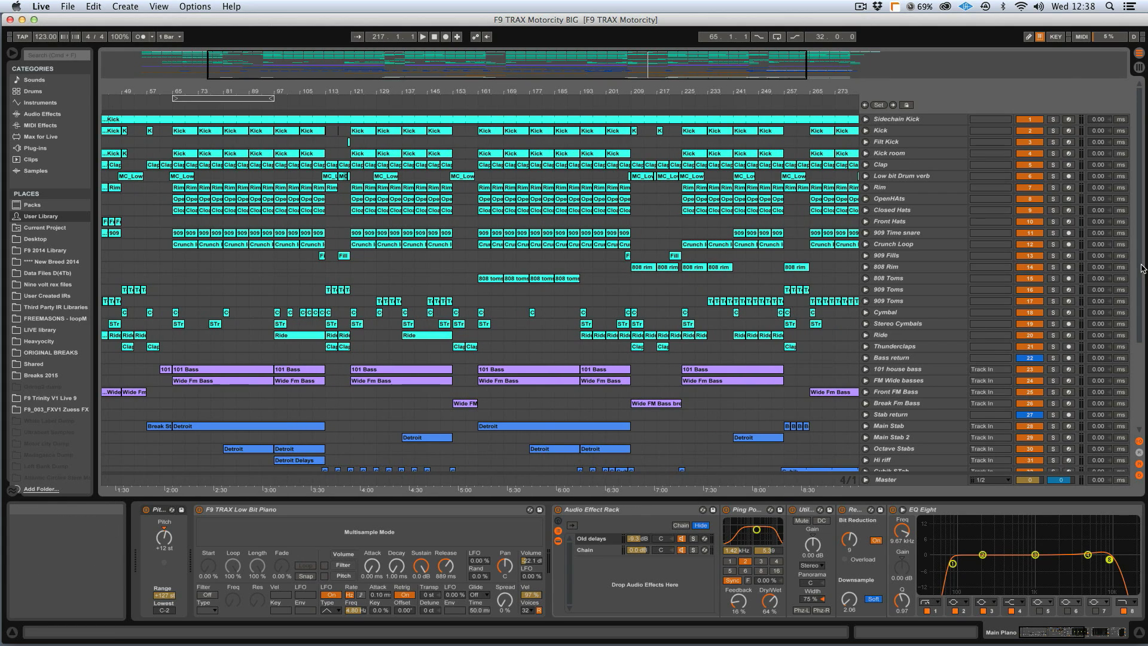
scroll(1123, 360, down, 5)
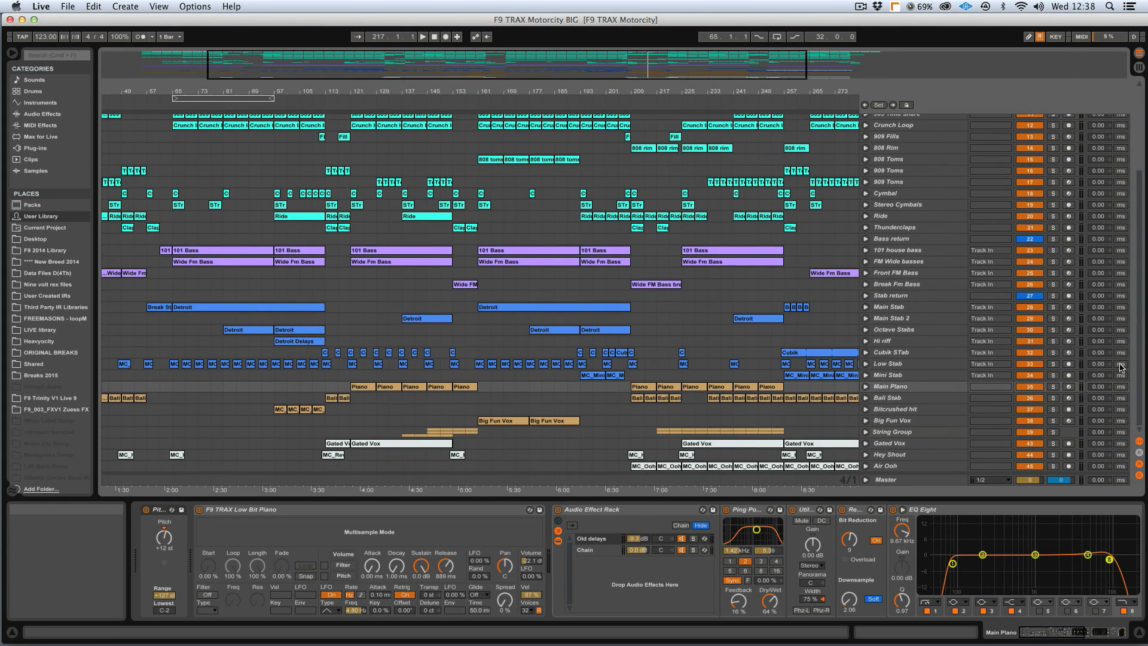
scroll(1122, 367, up, 5)
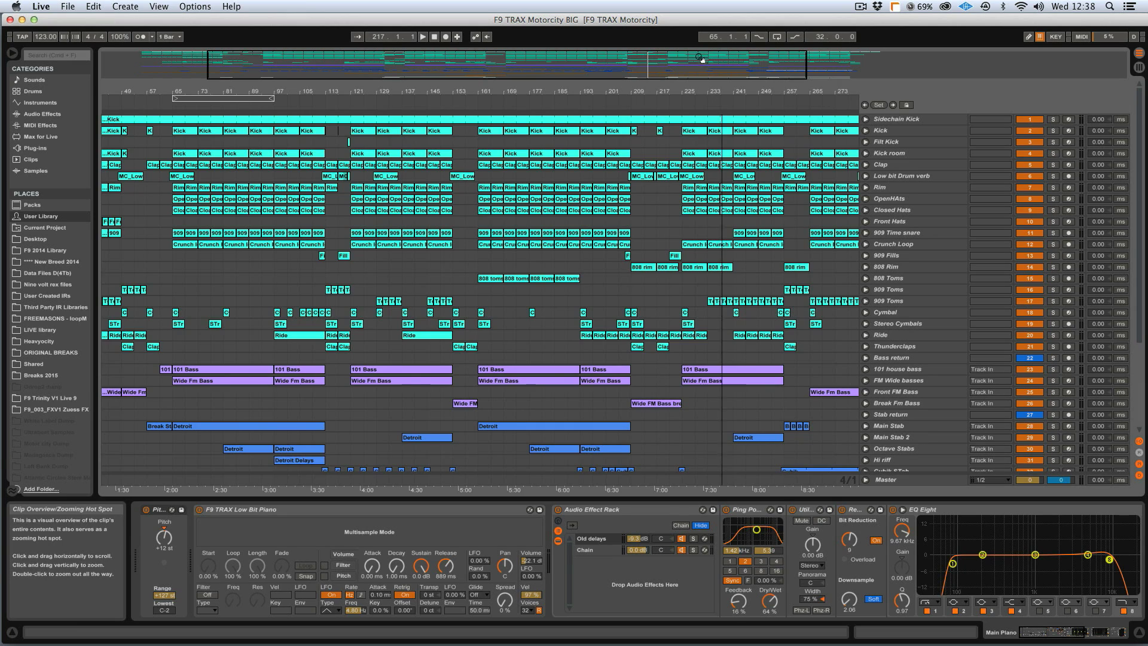
double_click(702, 60)
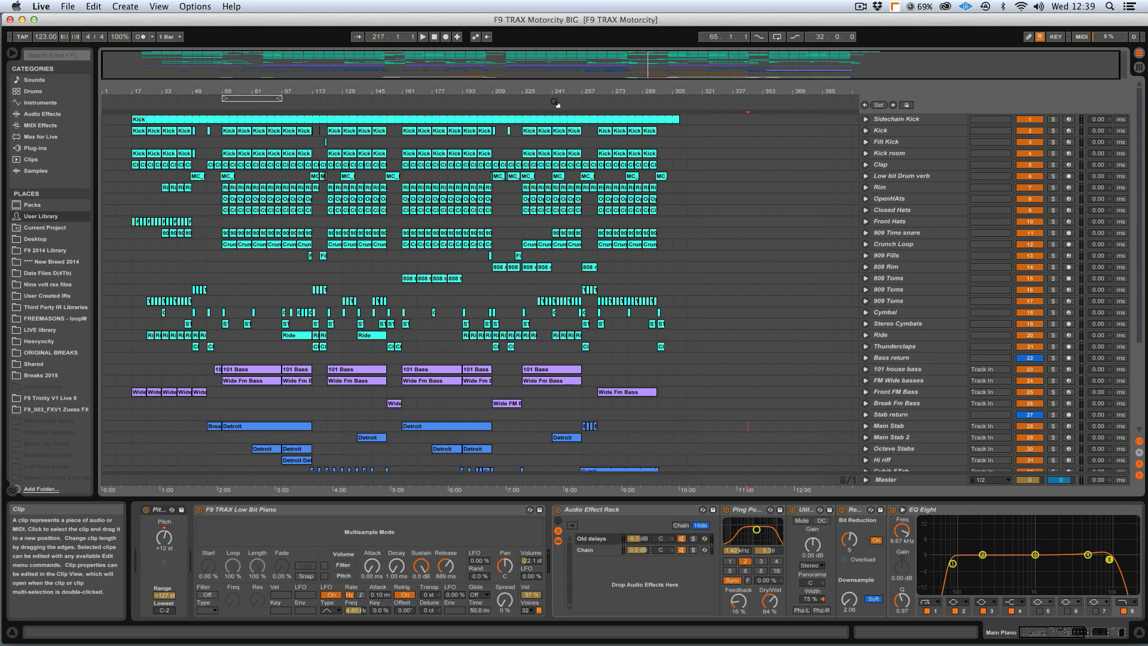
drag(523, 62, 523, 106)
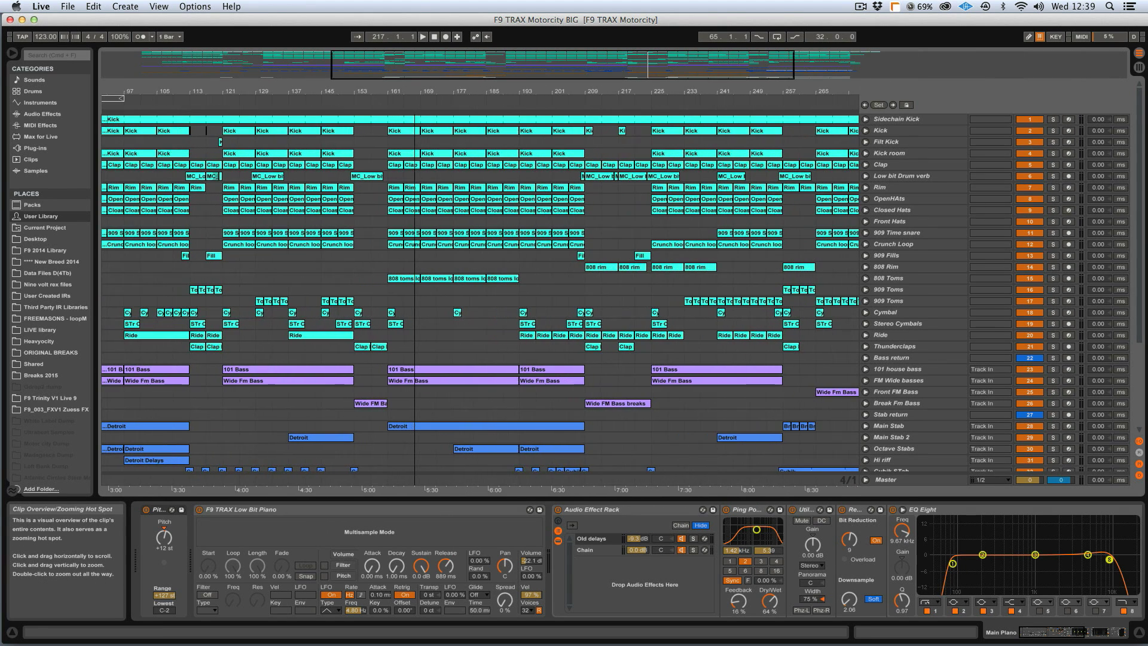
click(865, 369)
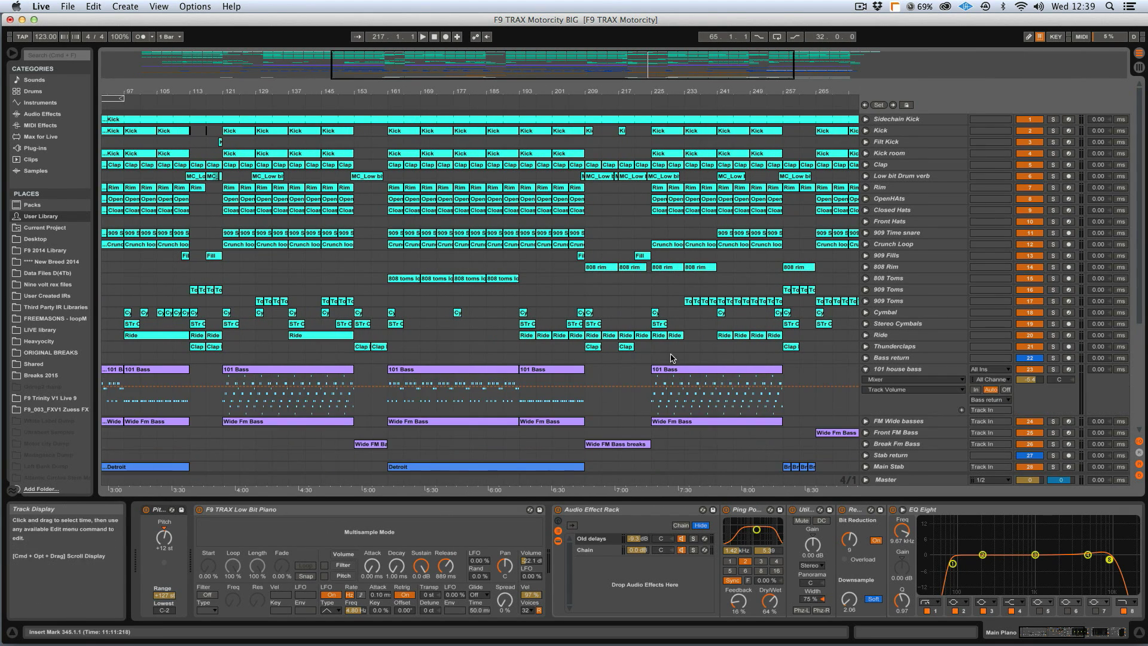
scroll(490, 352, down, 3)
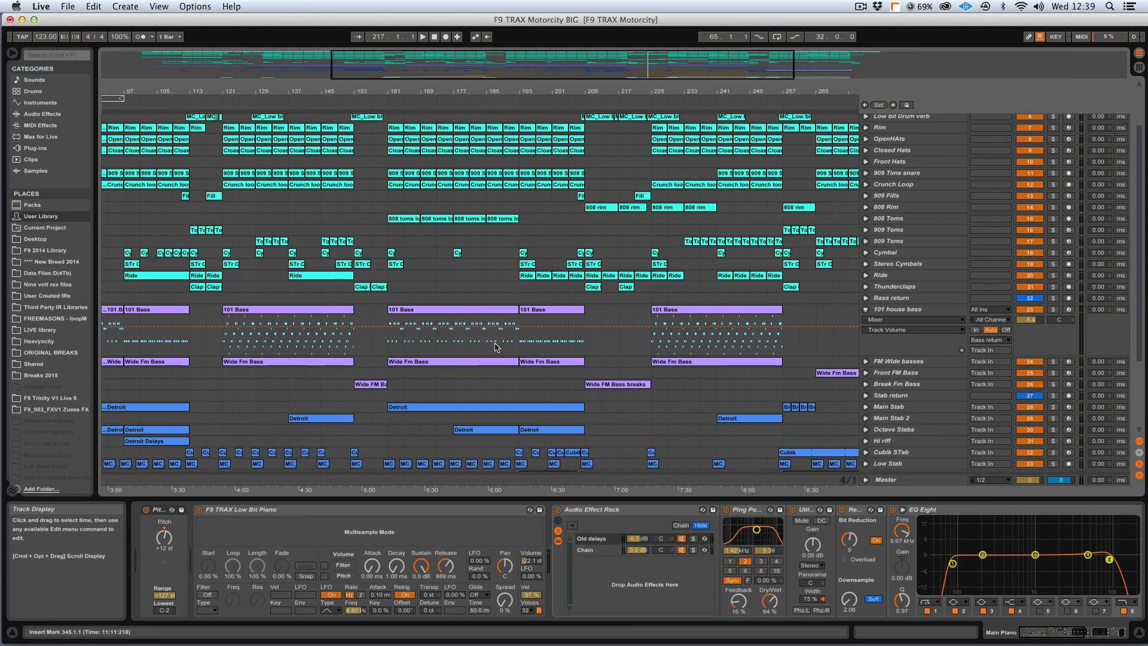
Examine the Main Stab track's device chain, from the Detroit Stab sampler through its racks, reverb and EQ.
click(892, 408)
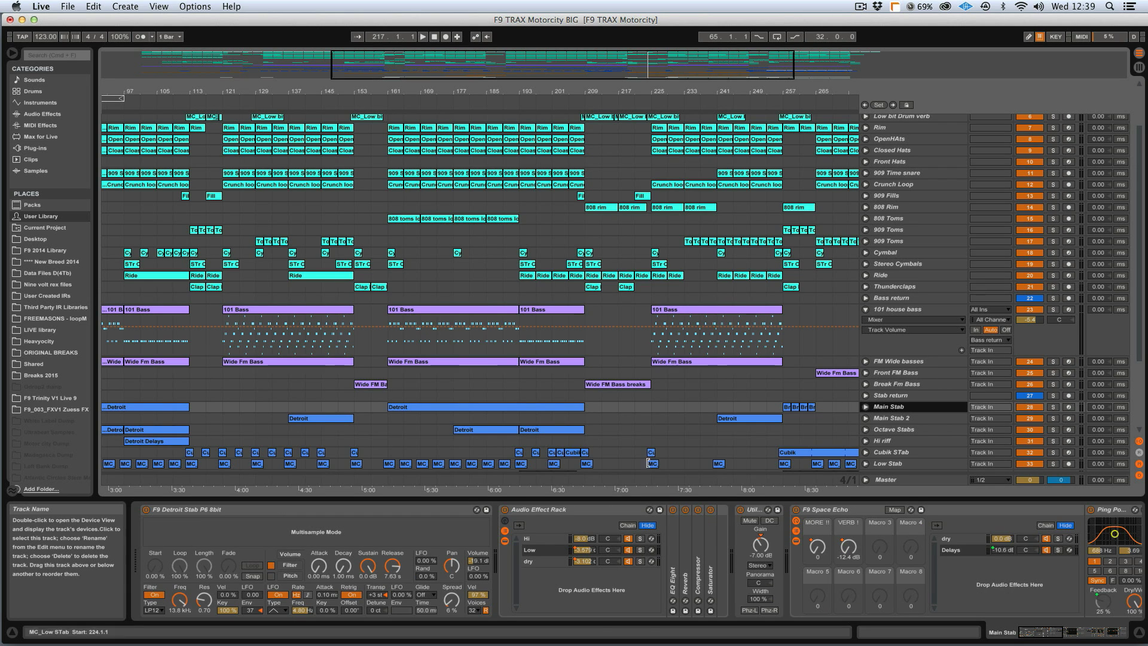
scroll(783, 476, right, 4)
scroll(844, 525, right, 10)
scroll(845, 525, left, 10)
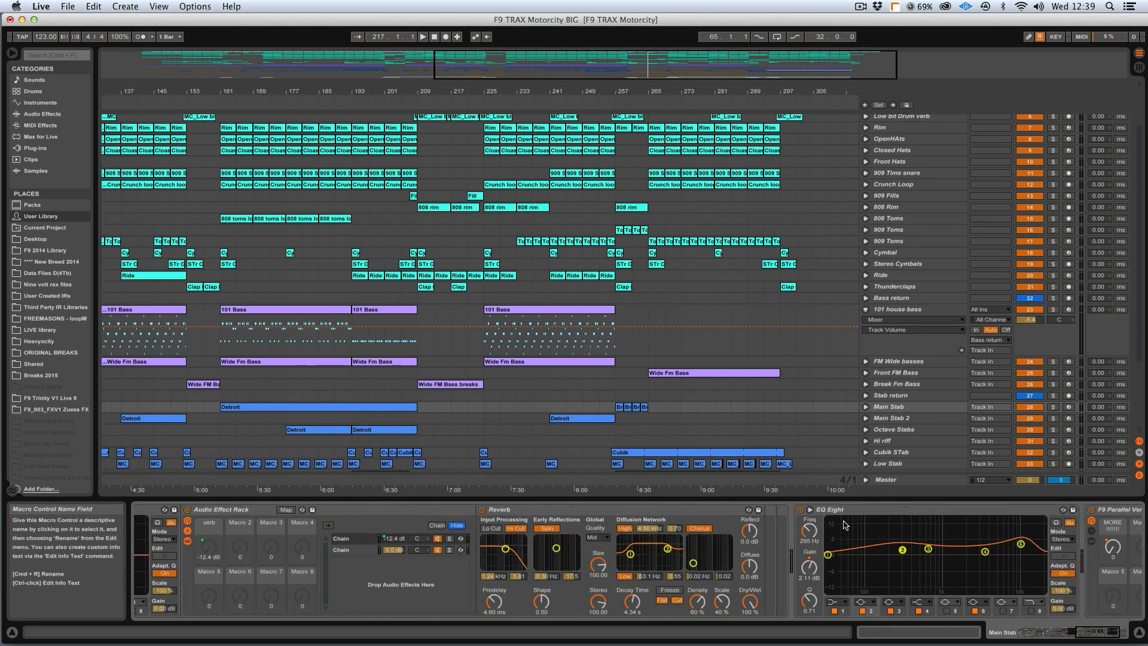
scroll(845, 525, left, 3)
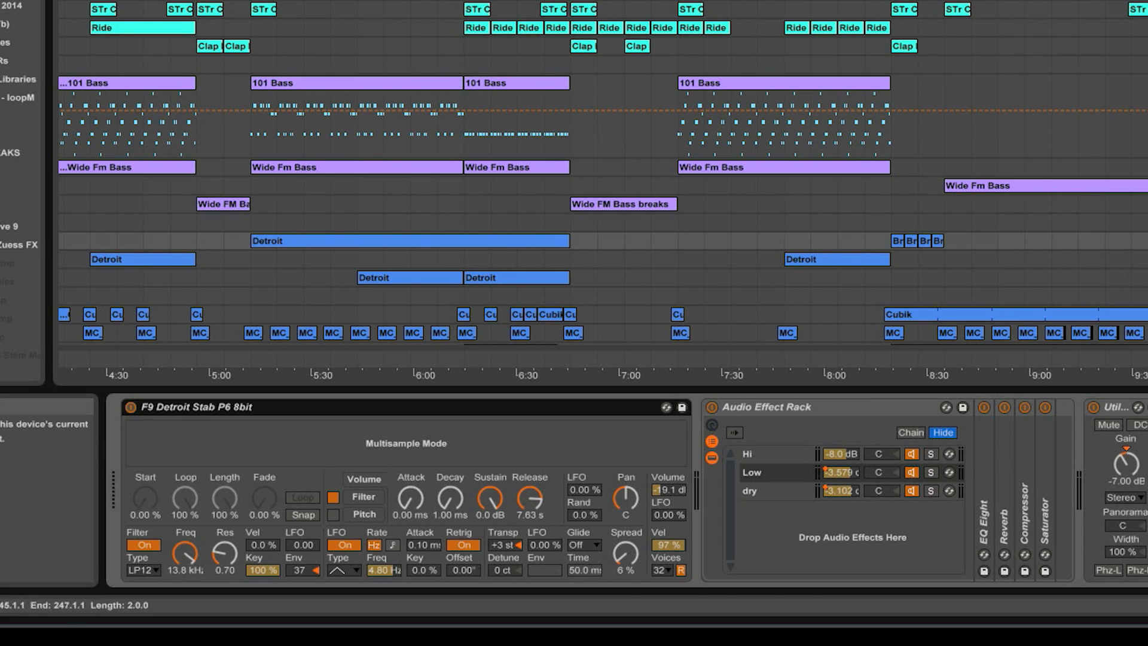
scroll(602, 192, left, 3)
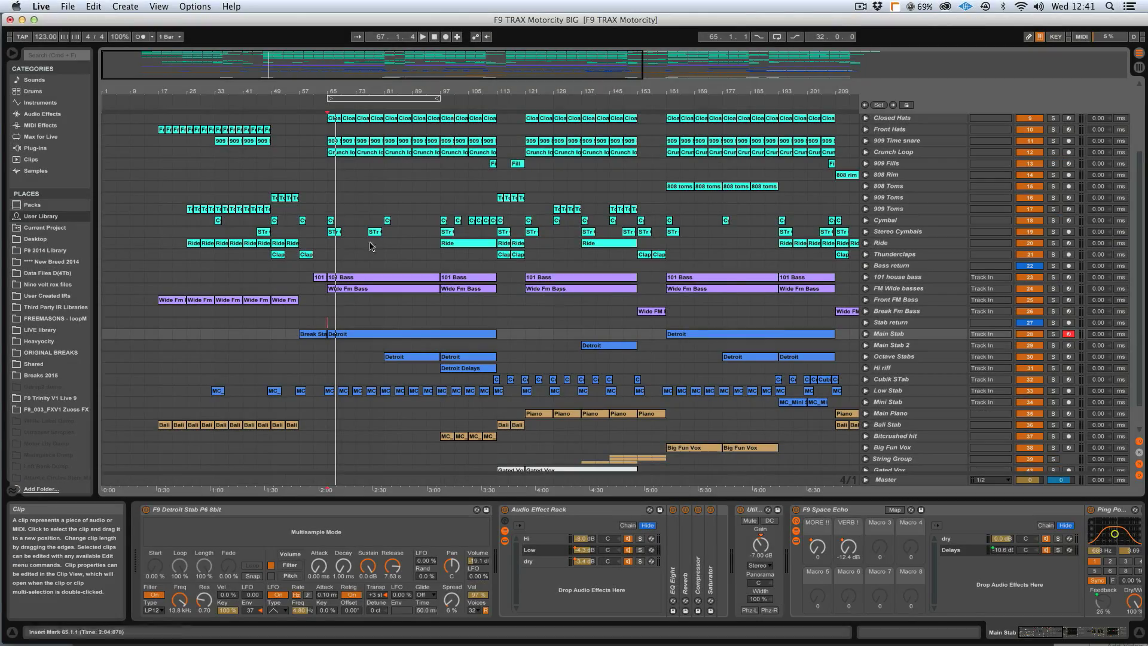
Unfold the Main Stab track around bar 65 and examine its F9 Space Echo MORE !! automation and effect devices.
drag(268, 58, 273, 162)
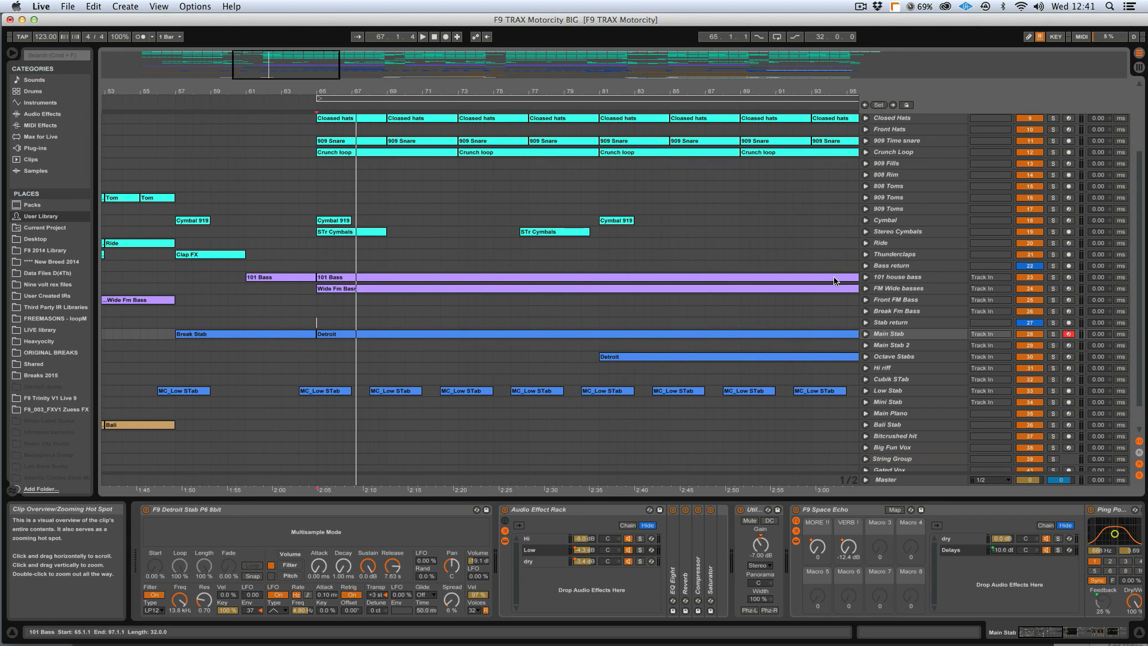
click(865, 333)
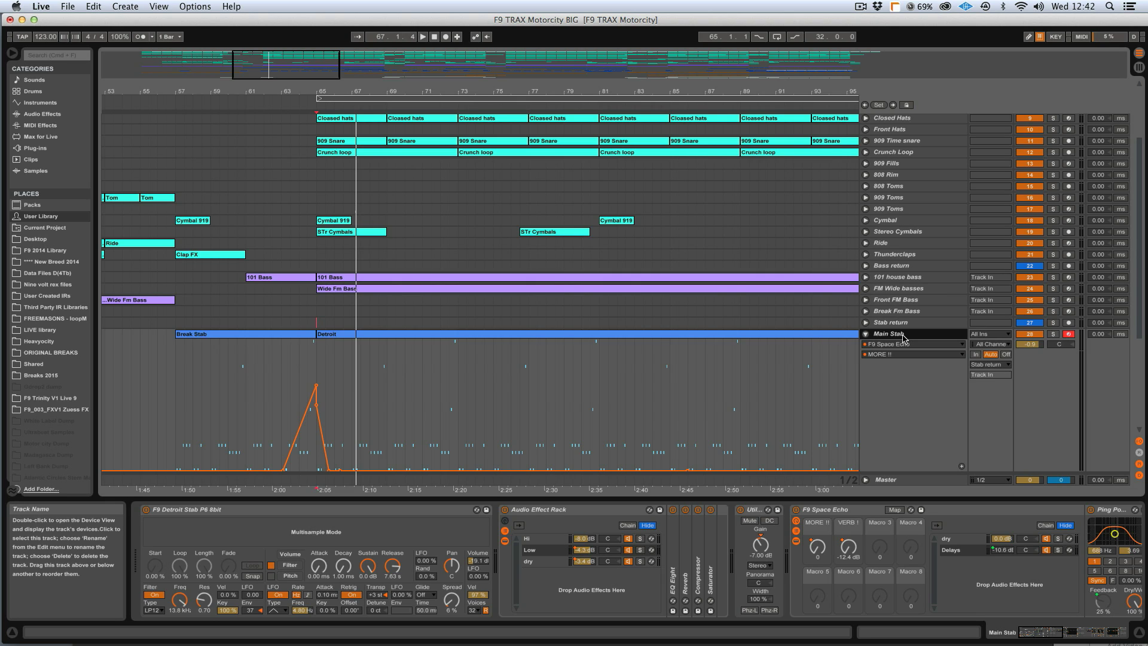
scroll(600, 349, down, 1)
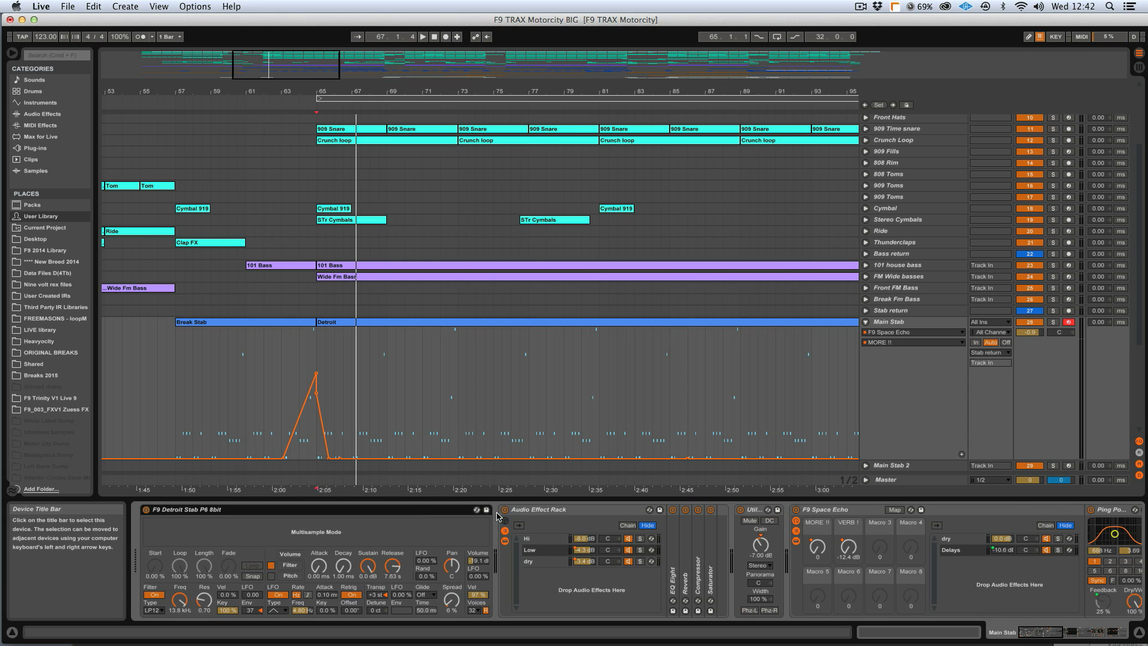
scroll(538, 518, right, 10)
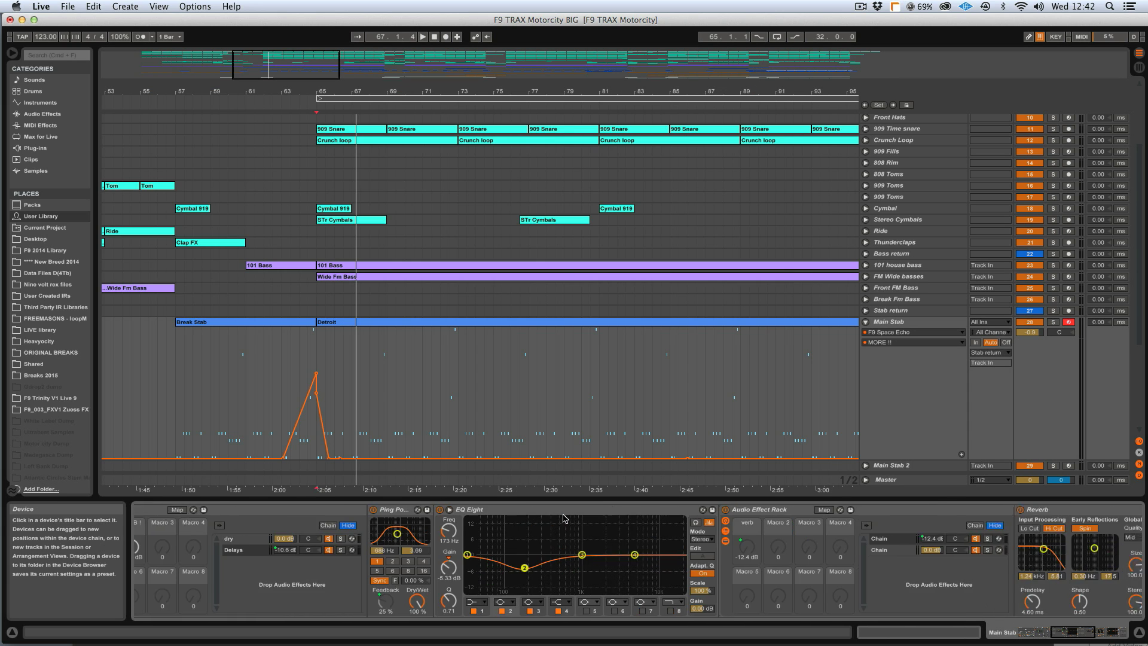
scroll(564, 517, left, 3)
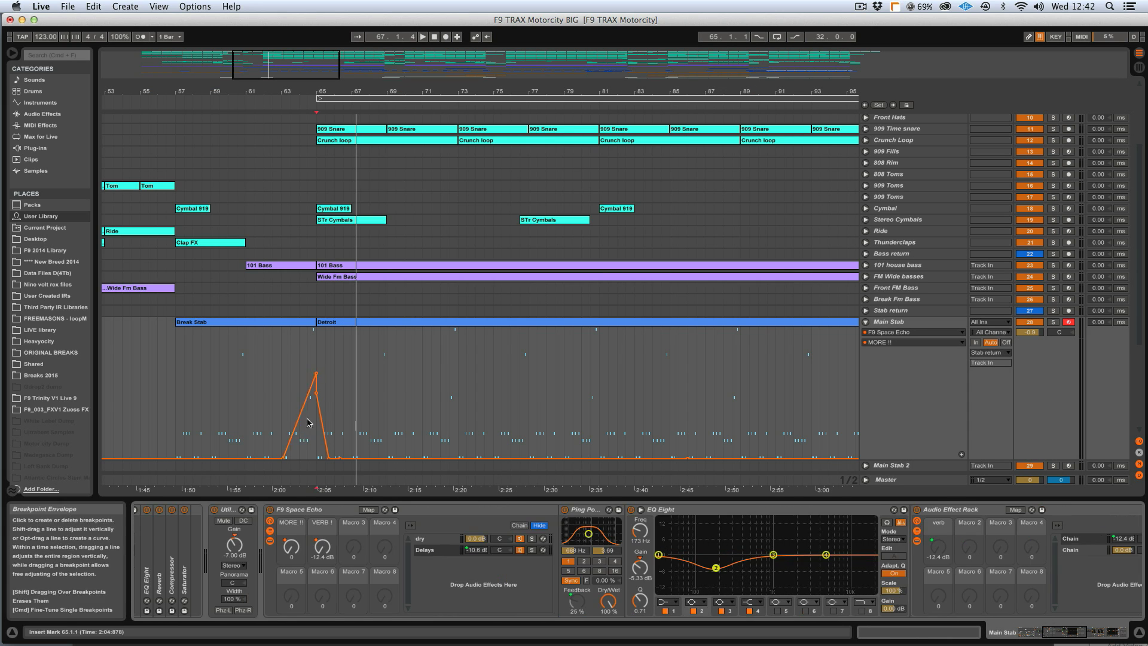
scroll(770, 465, right, 15)
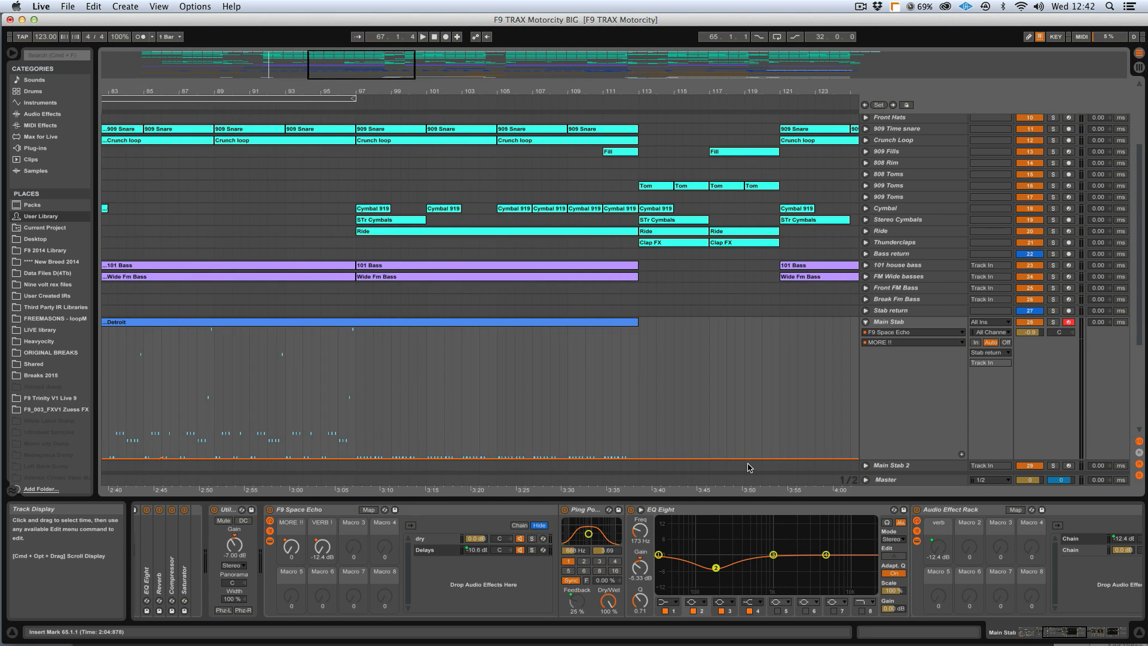
scroll(748, 467, left, 20)
Try the F9 Space Echo's MORE !! macro at 100 and the VERB ! macro turned up, and return both to minimum.
click(598, 382)
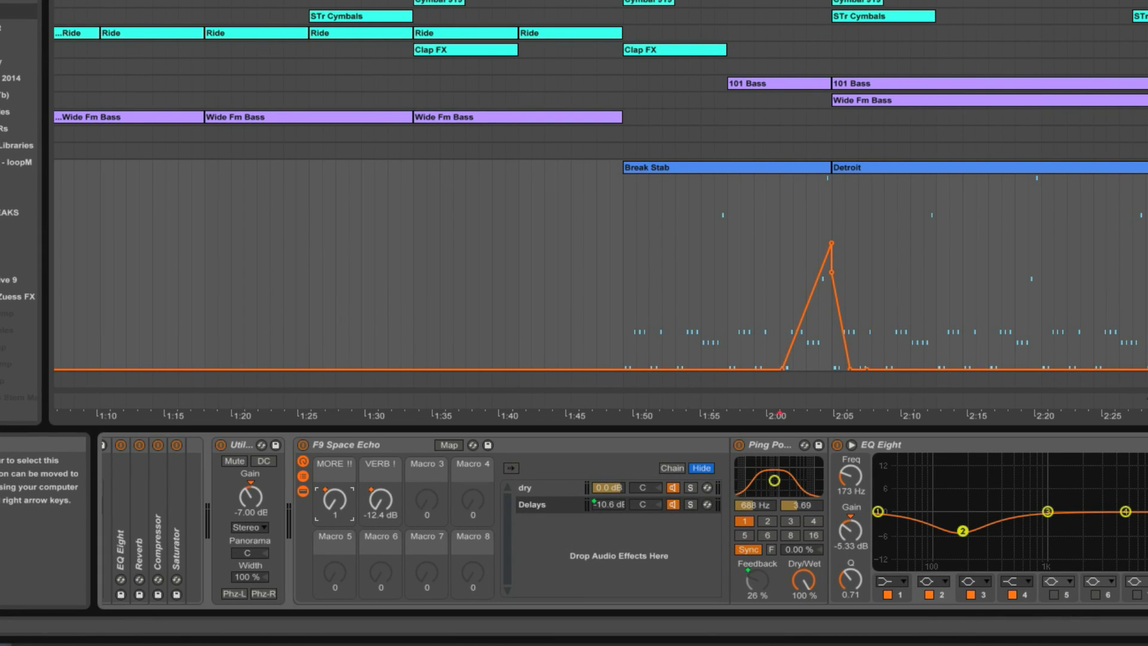
drag(336, 507, 336, 446)
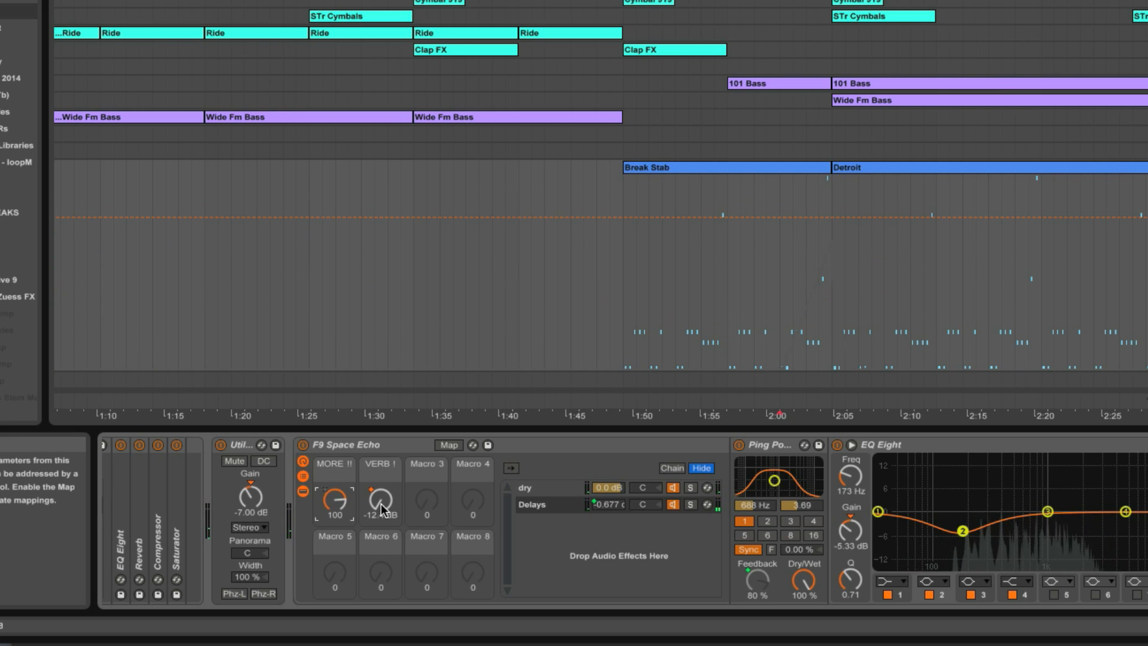
drag(336, 503, 381, 431)
drag(328, 514, 328, 559)
drag(381, 502, 381, 577)
drag(454, 3, 455, 0)
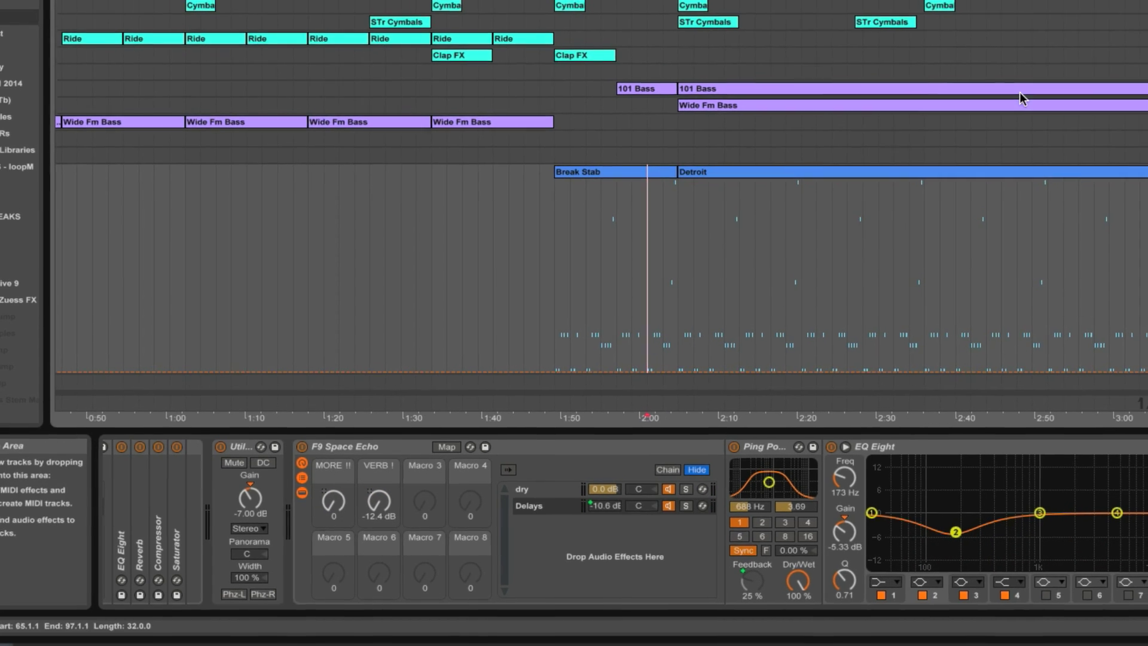
Fold the Main Stab track and play the arrangement from bar 63 to about bar 72.
click(1122, 194)
click(558, 253)
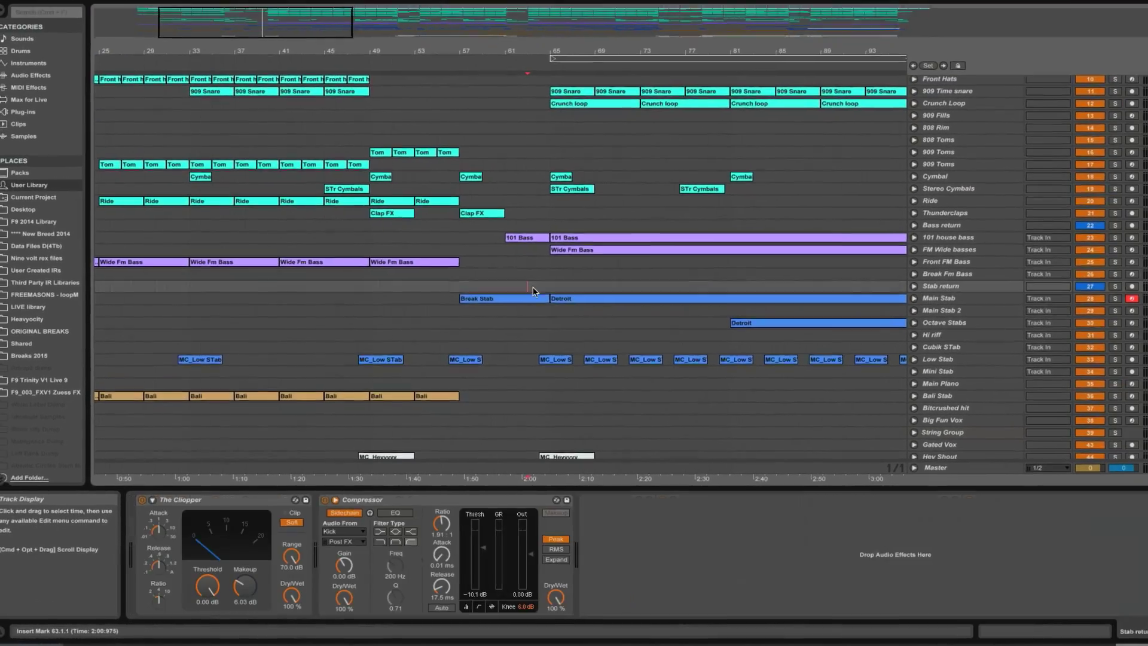
key(space)
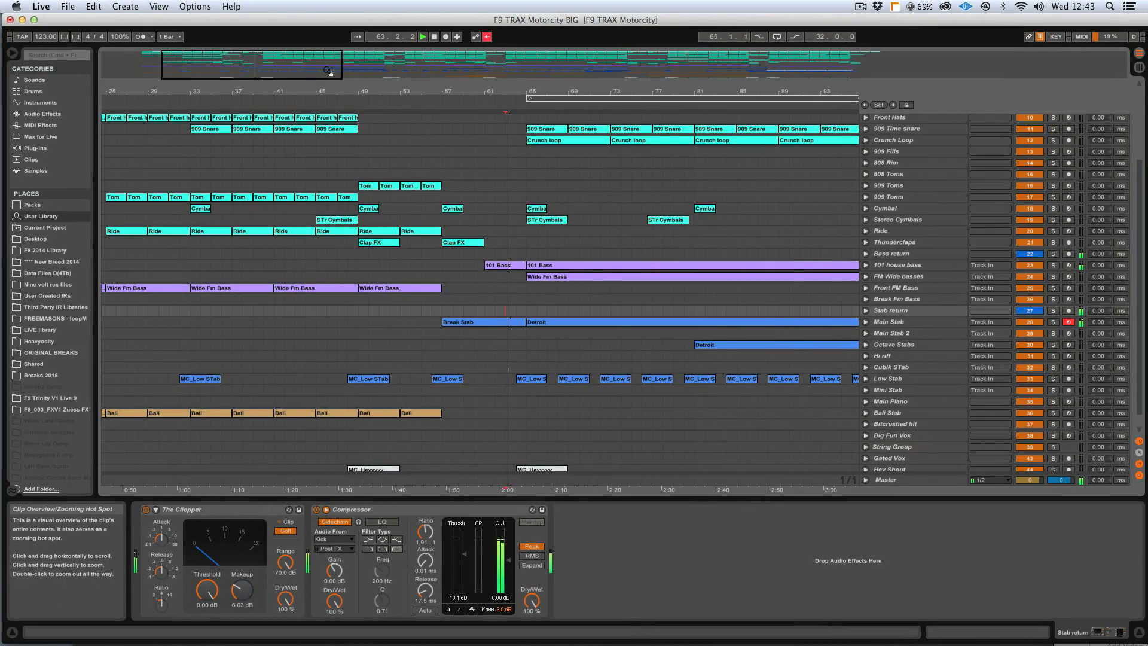
drag(328, 72, 572, 71)
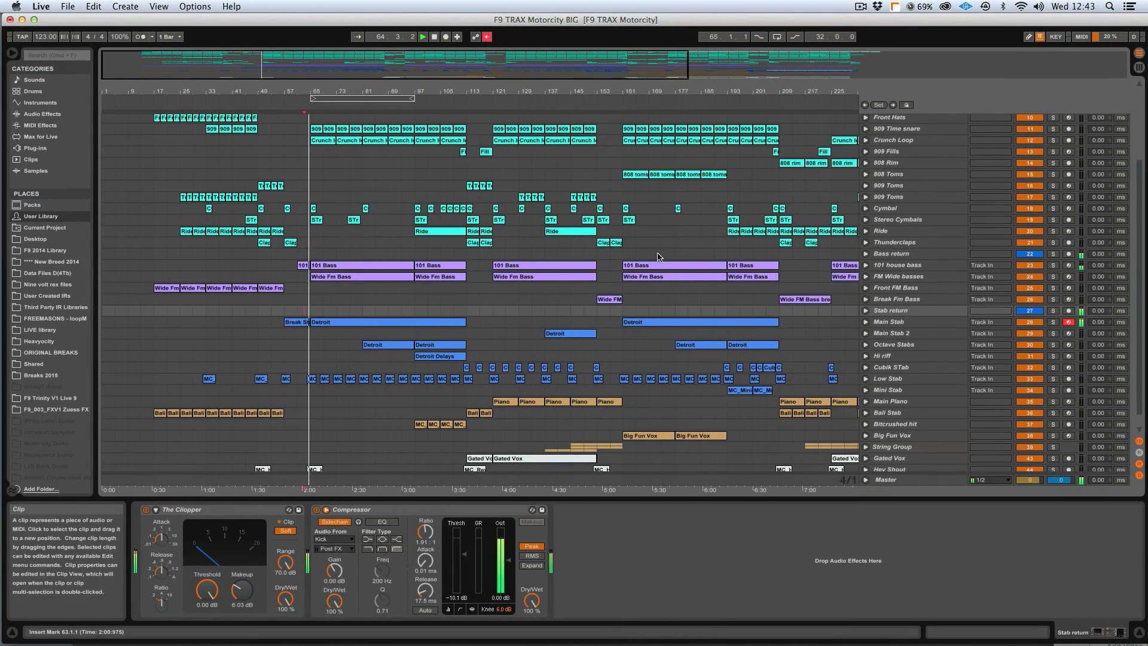
scroll(658, 256, up, 5)
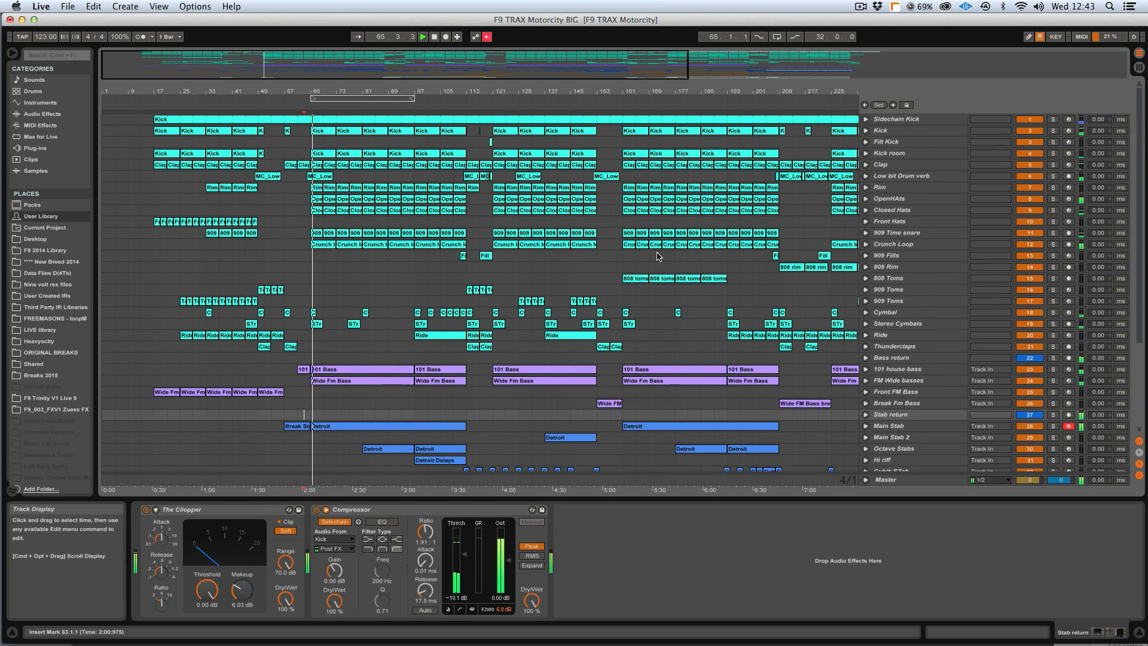
scroll(755, 308, down, 3)
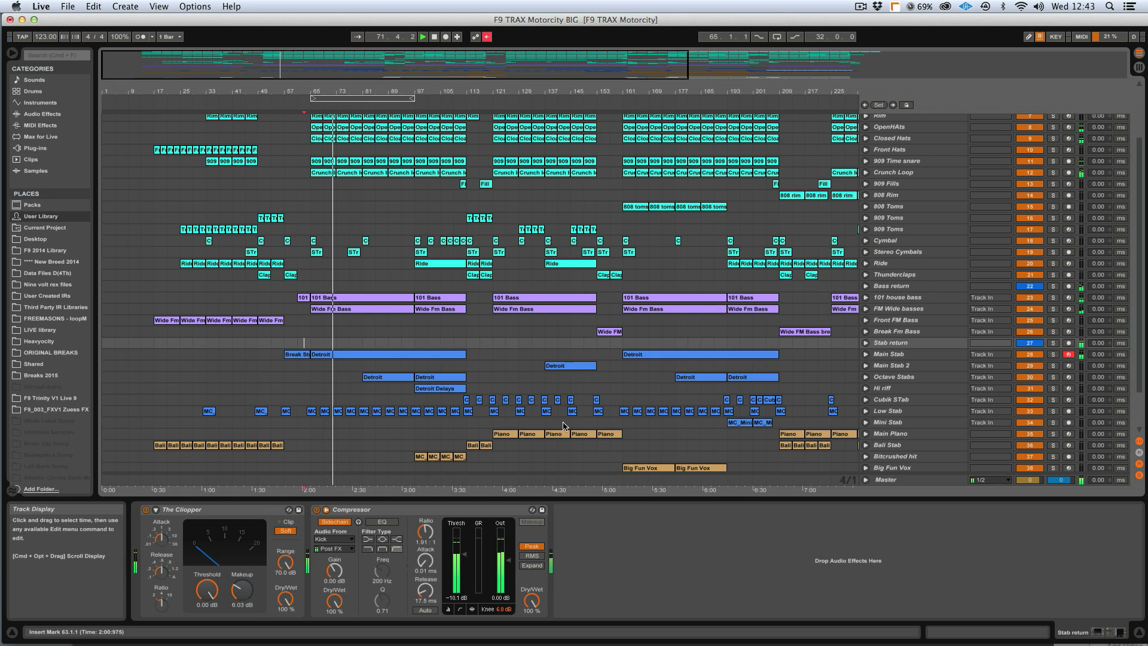
key(space)
Unfold the Octave Stabs and Main Stab tracks to check their output routing.
click(889, 379)
click(866, 378)
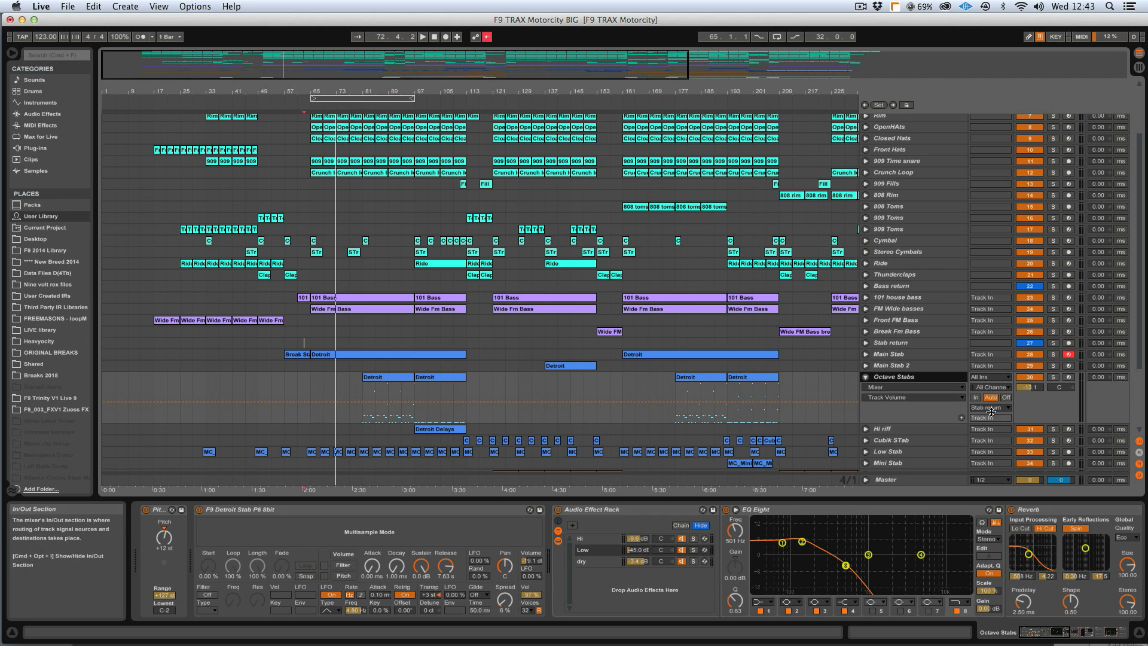
click(867, 354)
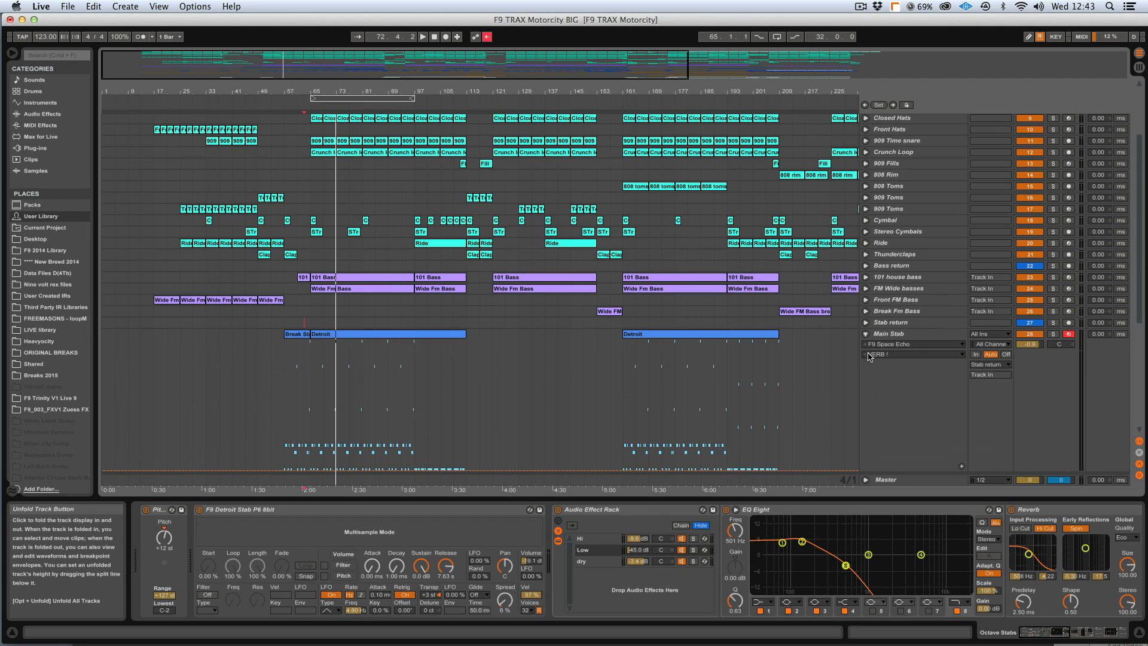
click(894, 334)
scroll(932, 391, down, 5)
scroll(932, 392, up, 5)
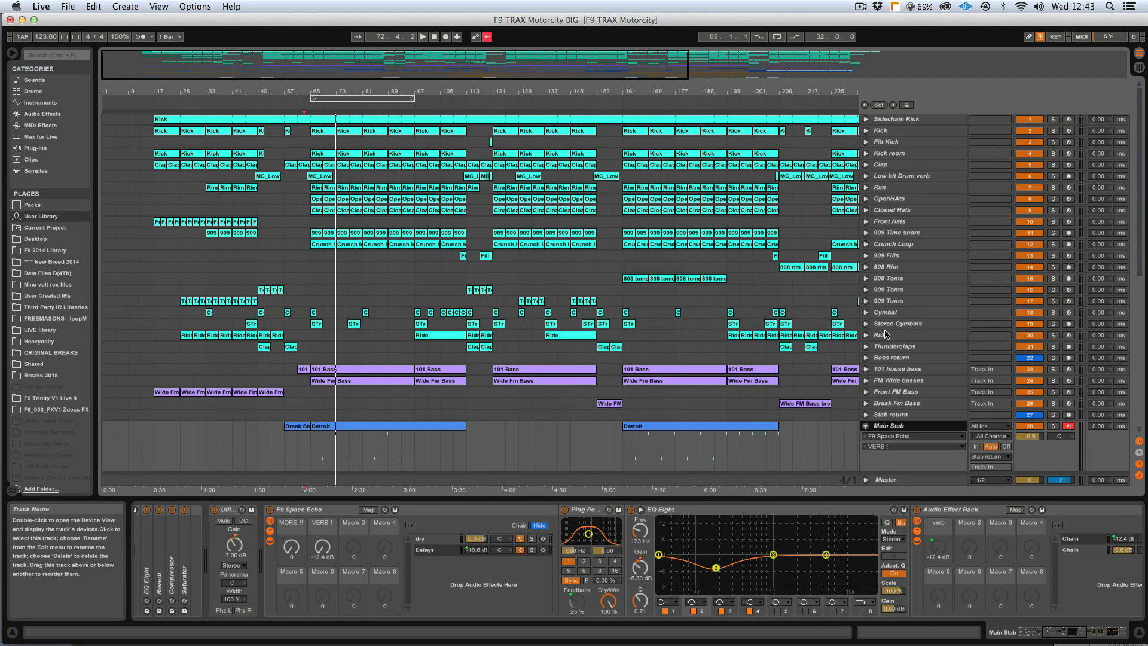
Unfold the Stab return track and select the time range from bar 65 to bar 213 on it.
click(868, 415)
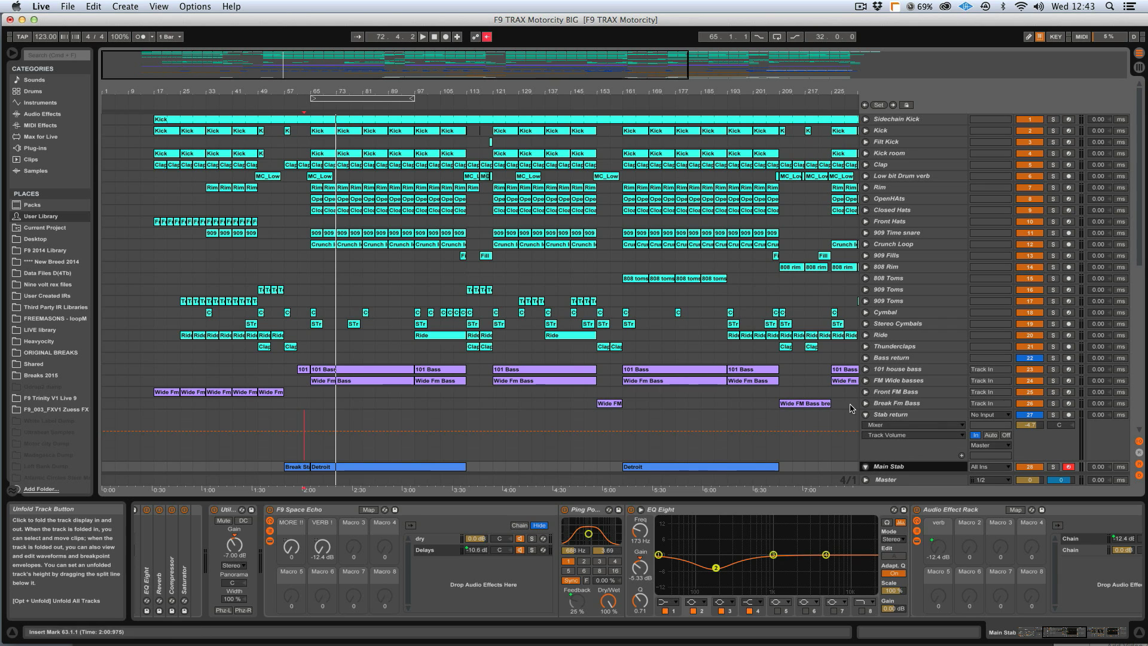
click(891, 415)
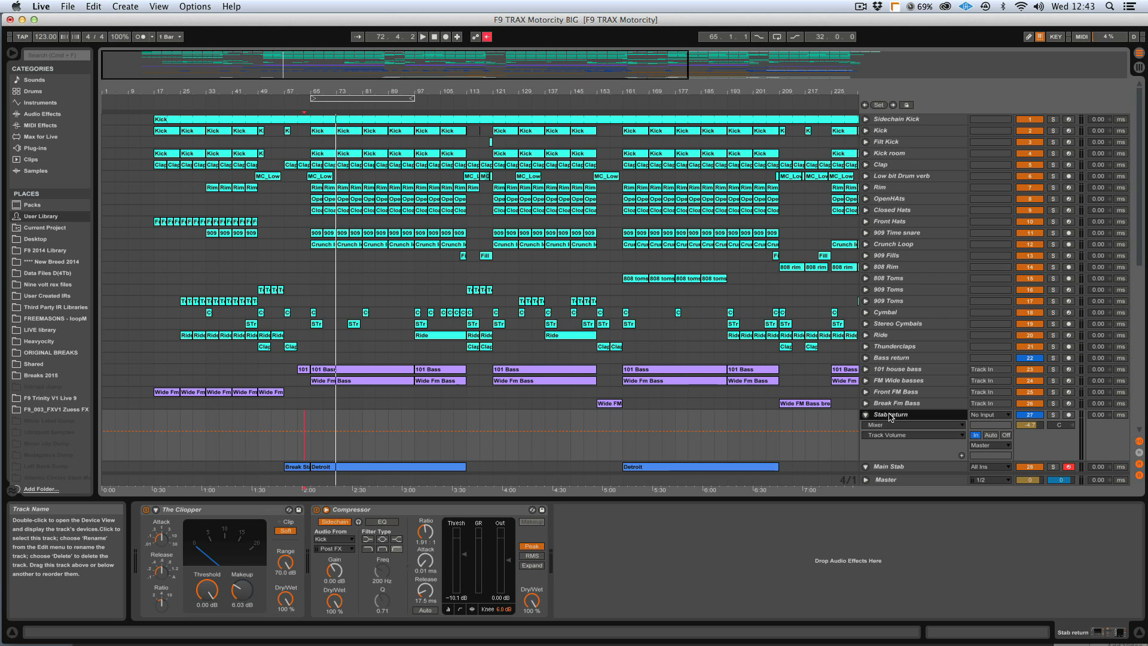
drag(330, 418, 661, 422)
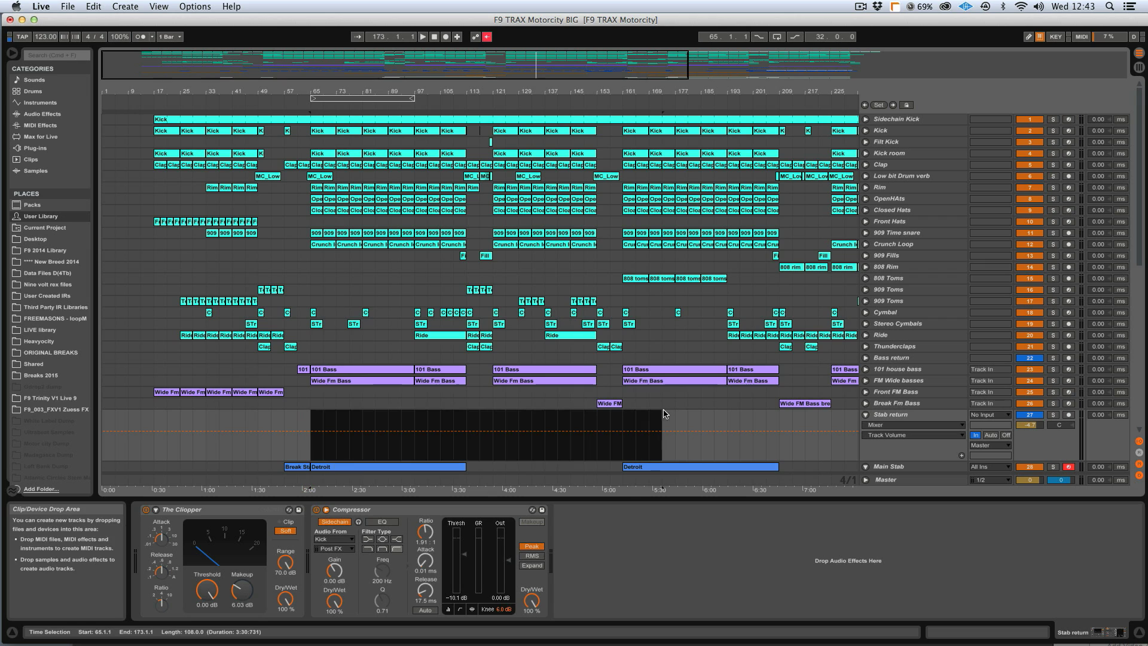
drag(793, 425, 310, 425)
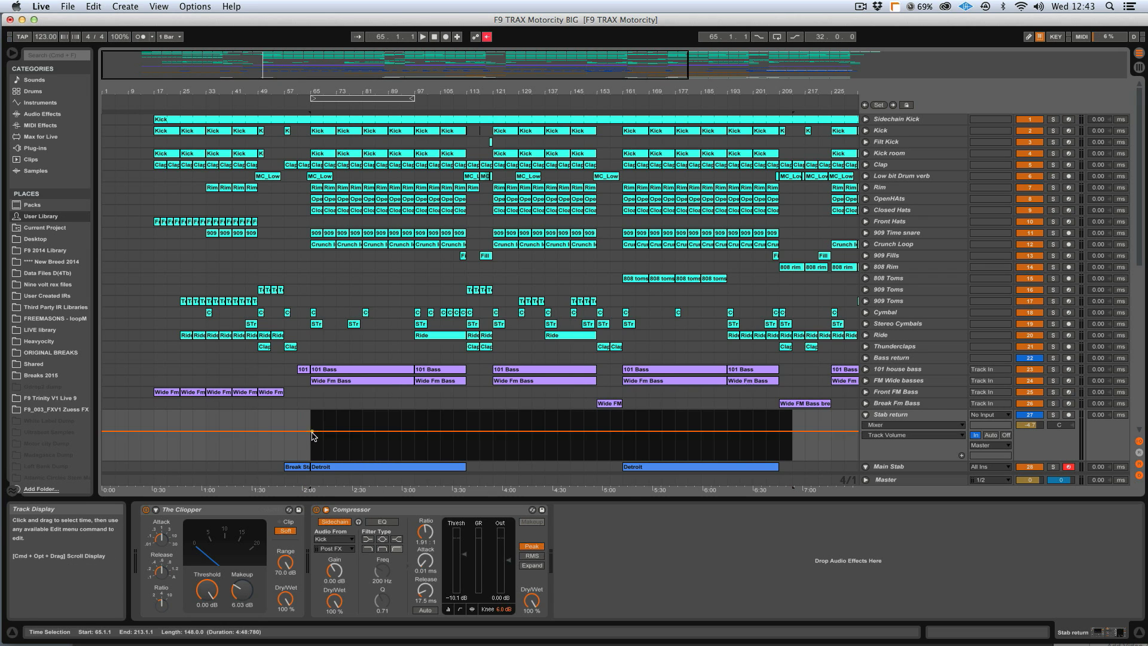
Arm the Stab return track for recording and start arrangement recording from bar 65.
click(910, 416)
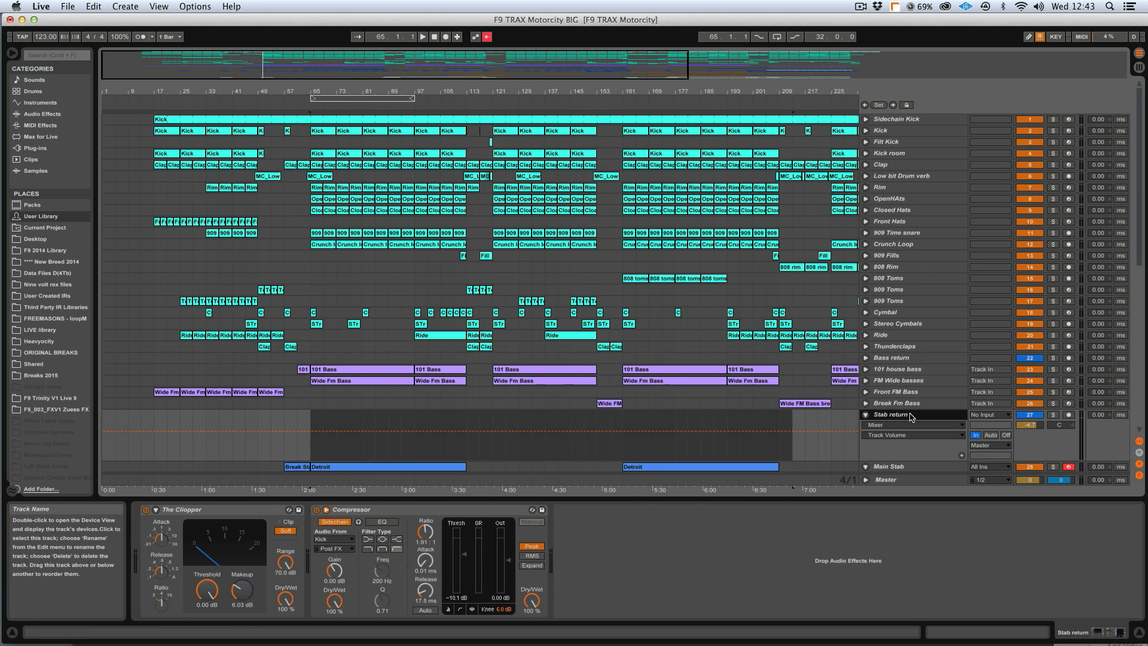
click(1068, 415)
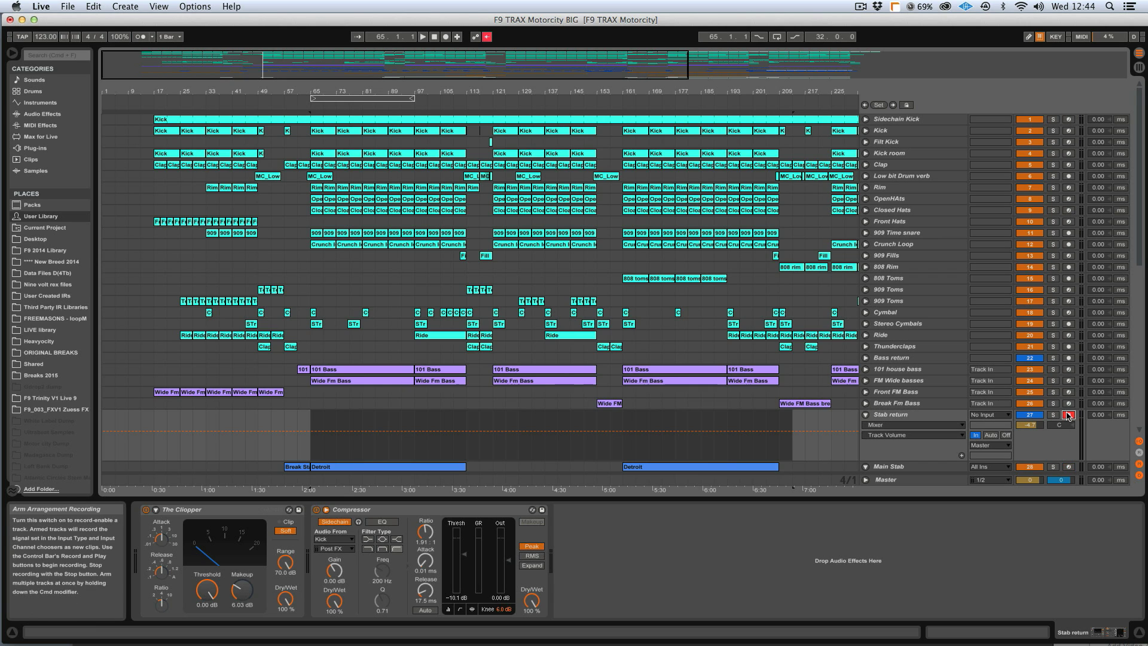
click(446, 36)
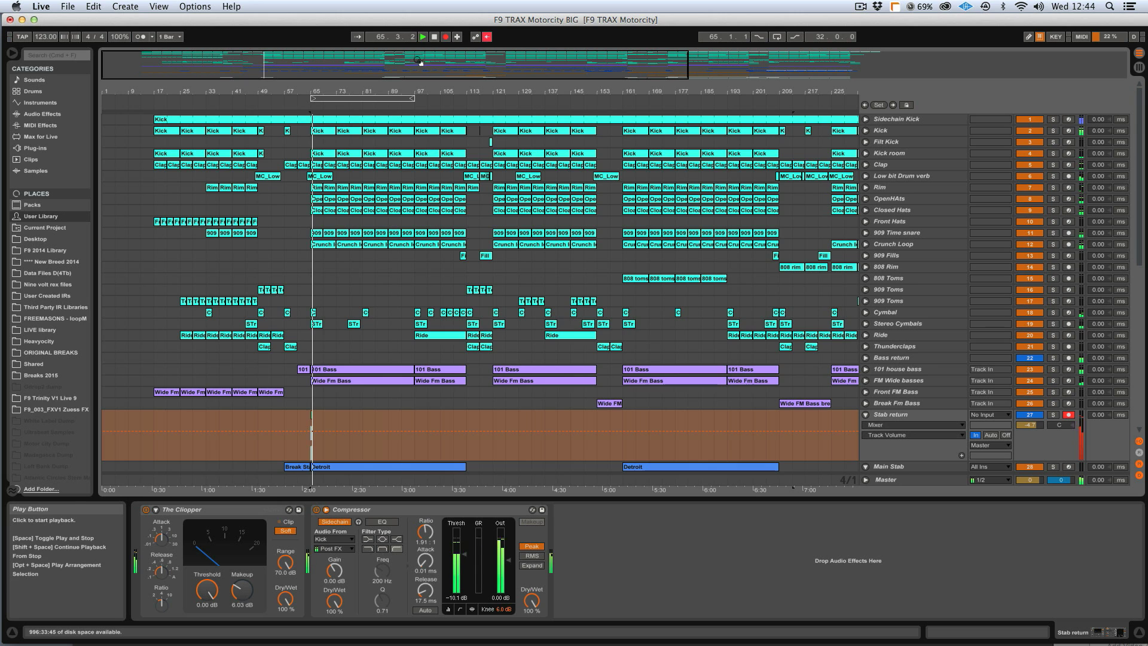
Record the combined stabs on the Stab return track until about bar 70 and stop the recording.
drag(276, 62, 423, 118)
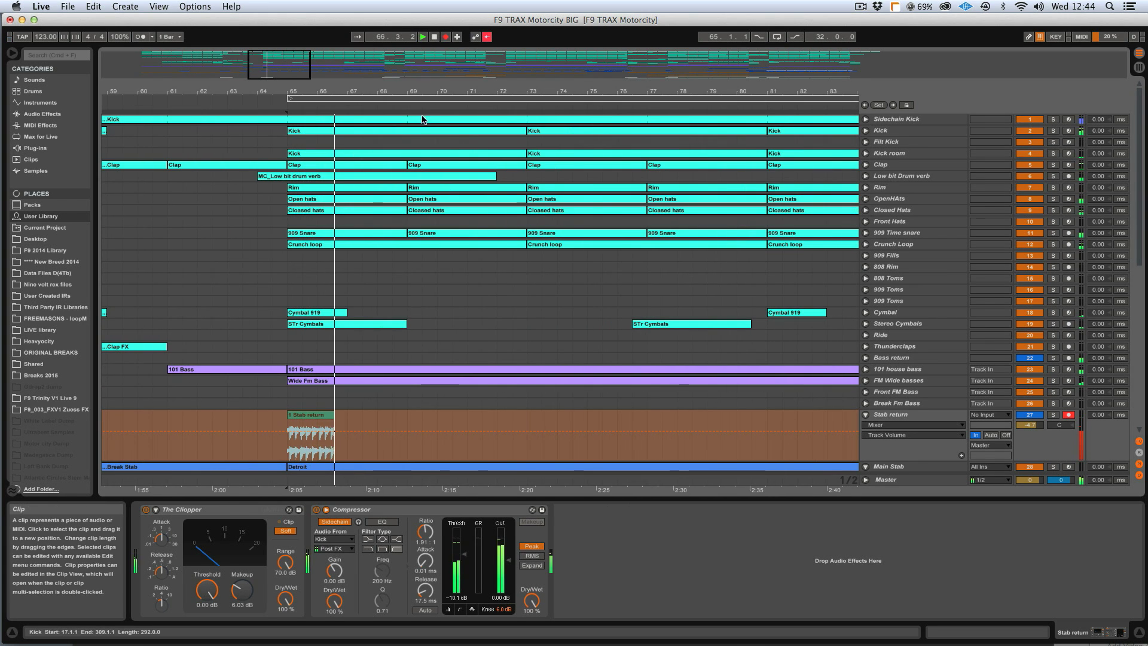
scroll(629, 178, down, 10)
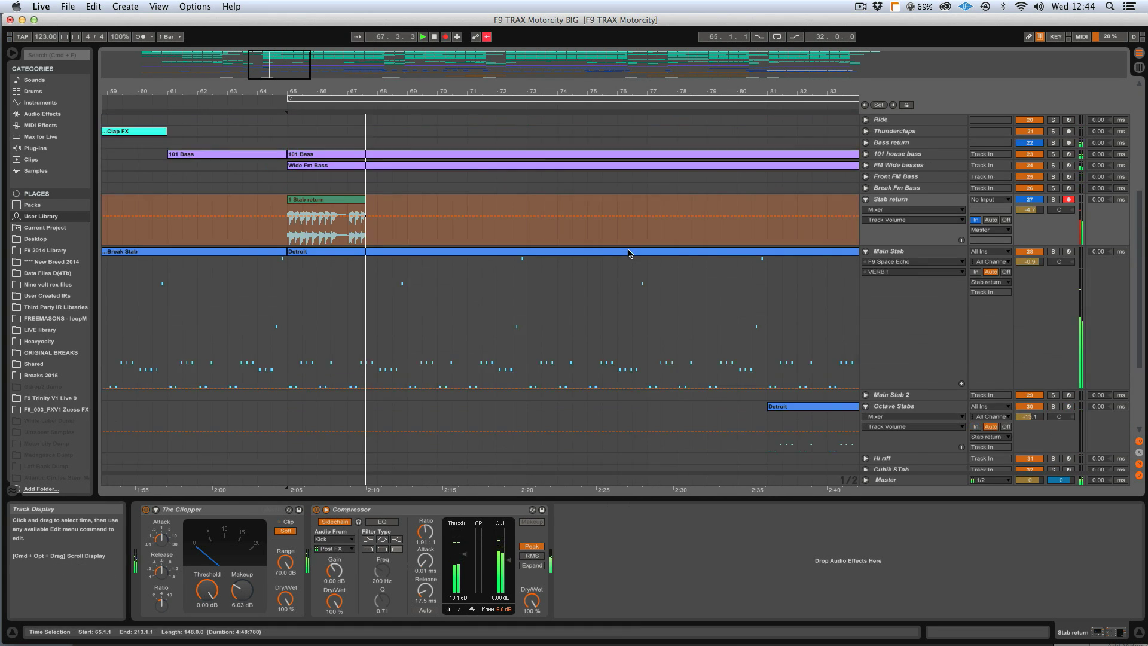
scroll(629, 253, up, 4)
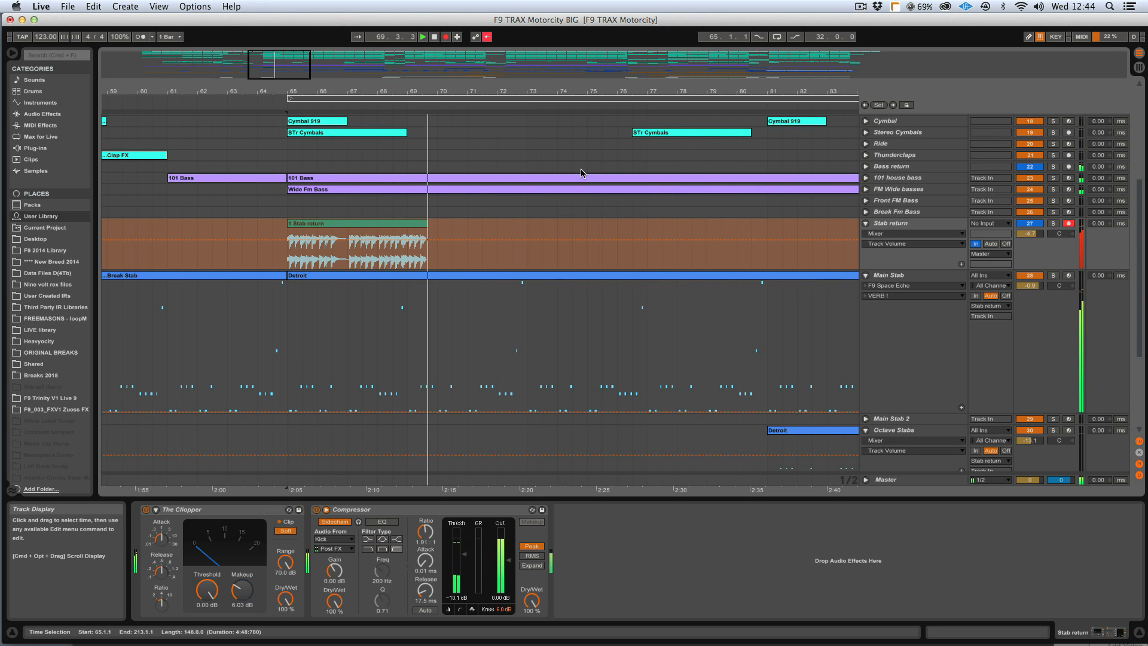
key(space)
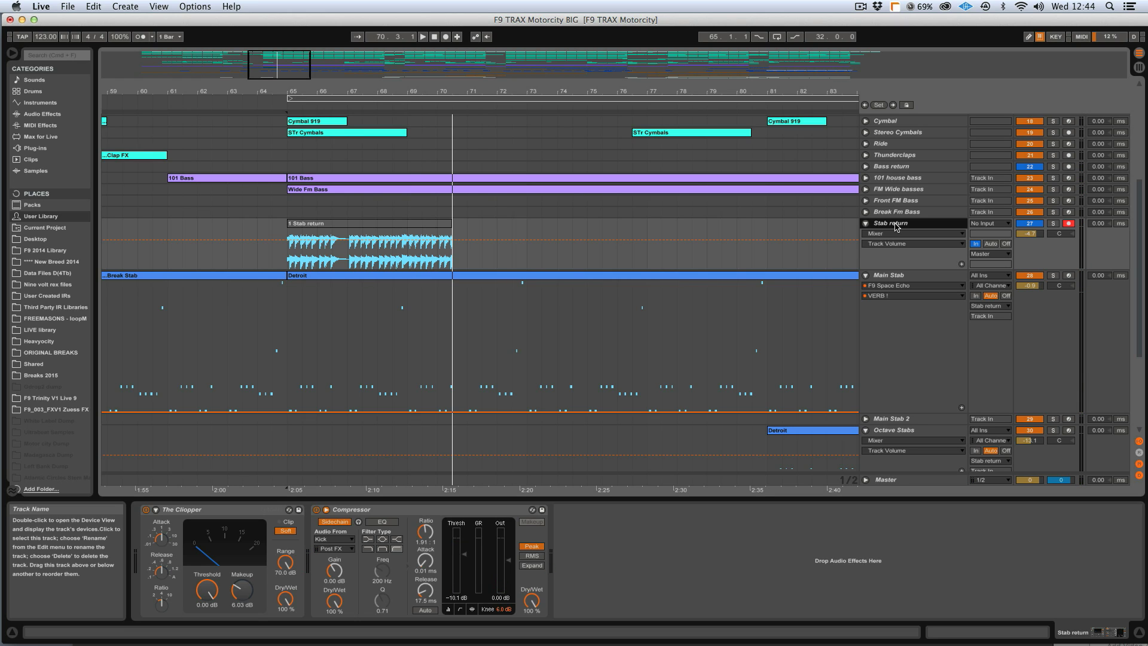
Fold the Main Stab, Octave Stabs and Stab return tracks.
click(865, 275)
click(865, 297)
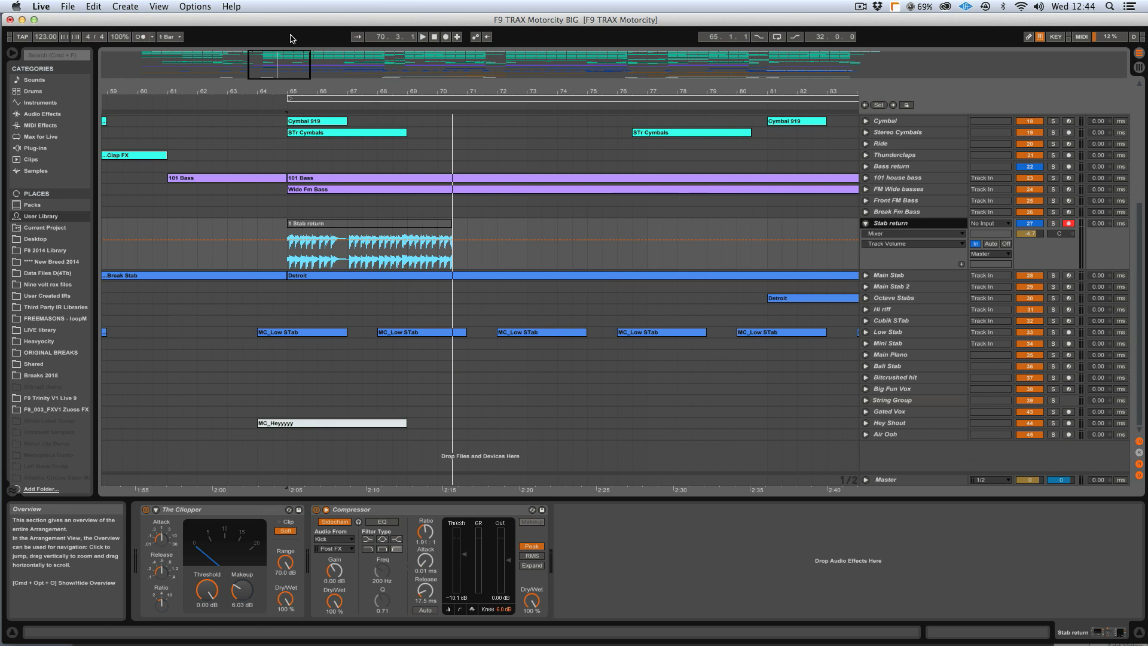
drag(289, 71, 279, 38)
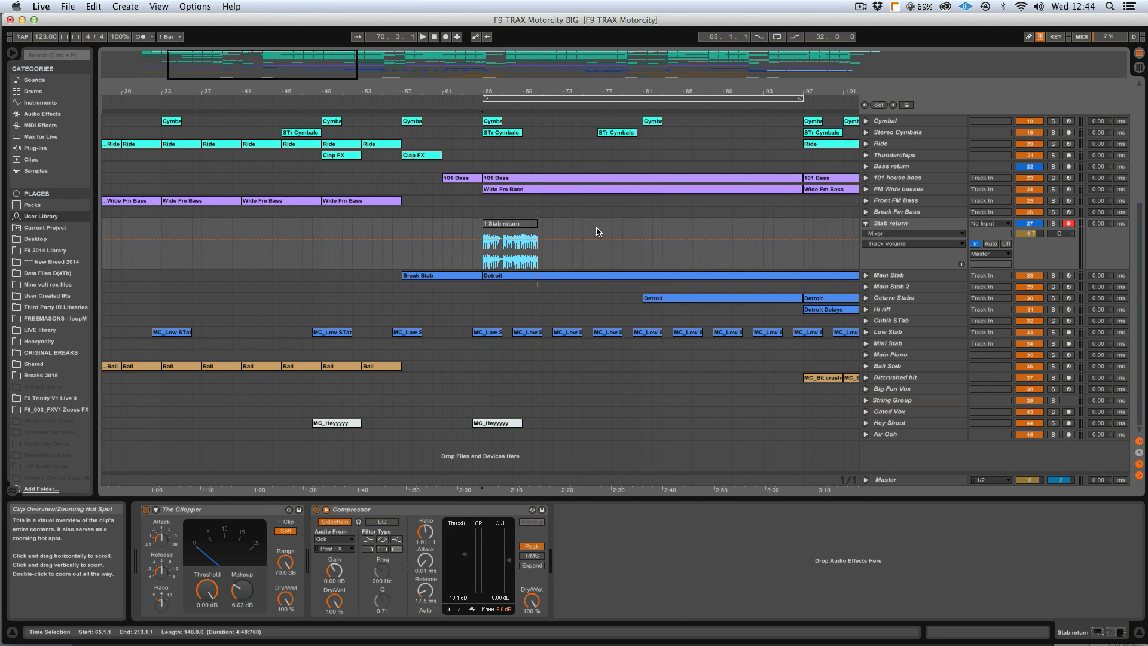
click(865, 224)
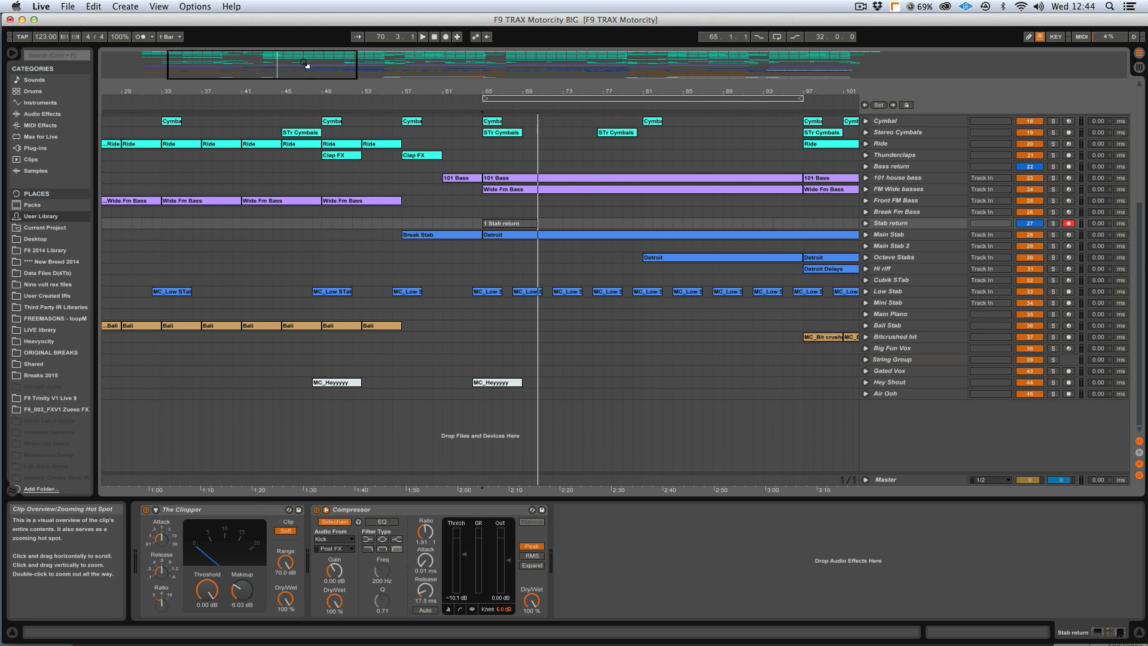
Locate the Main Piano part in the arrangement and play it from bar 117 to about bar 124.
key(plus)
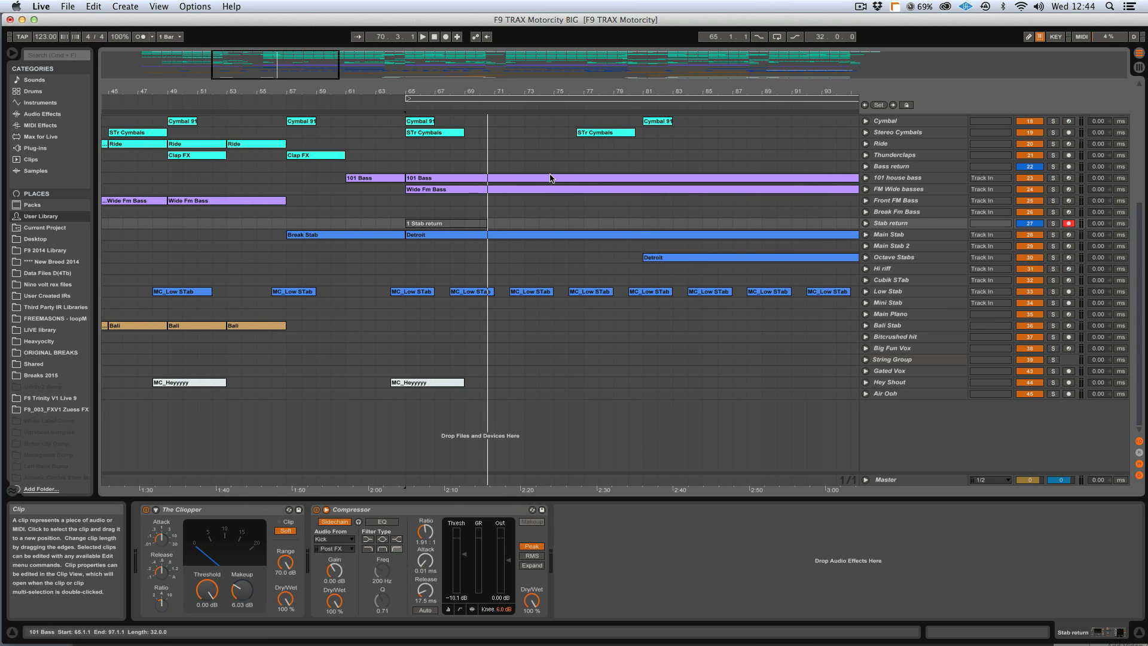
scroll(544, 216, up, 5)
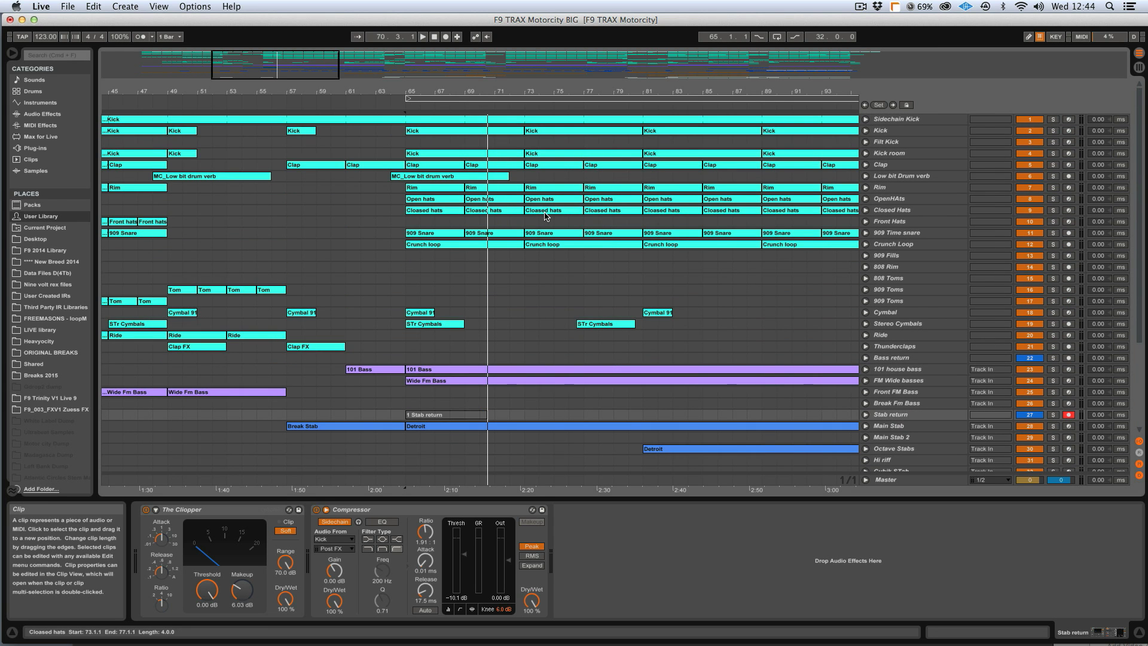
drag(278, 60, 281, 76)
scroll(520, 274, down, 3)
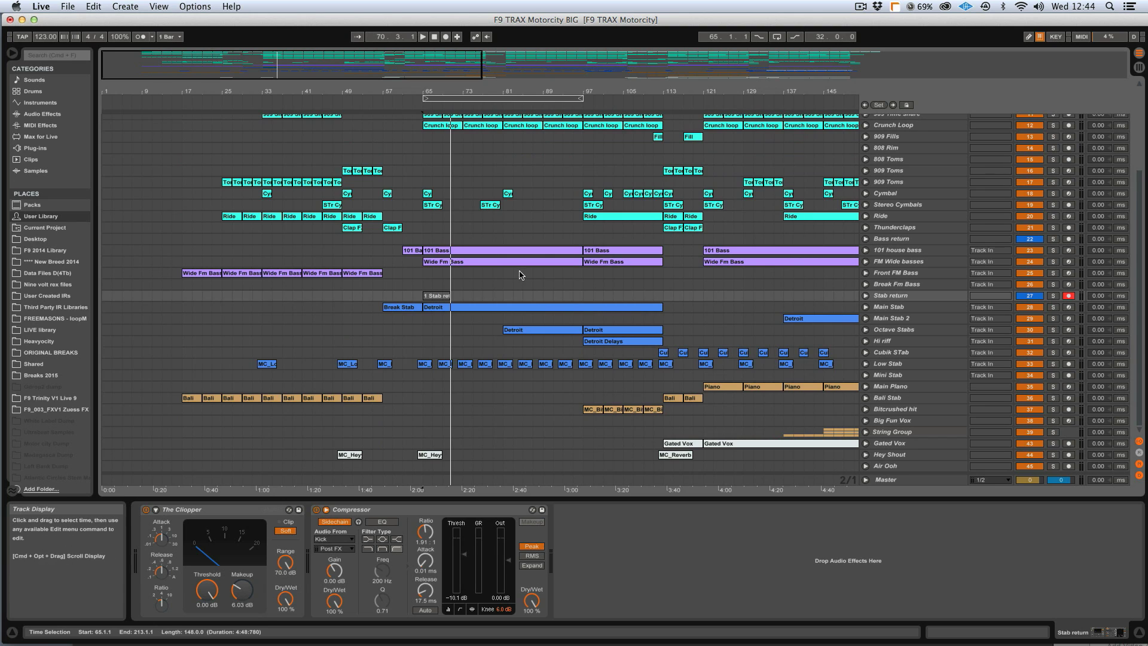
scroll(660, 338, right, 8)
scroll(660, 338, left, 8)
click(665, 388)
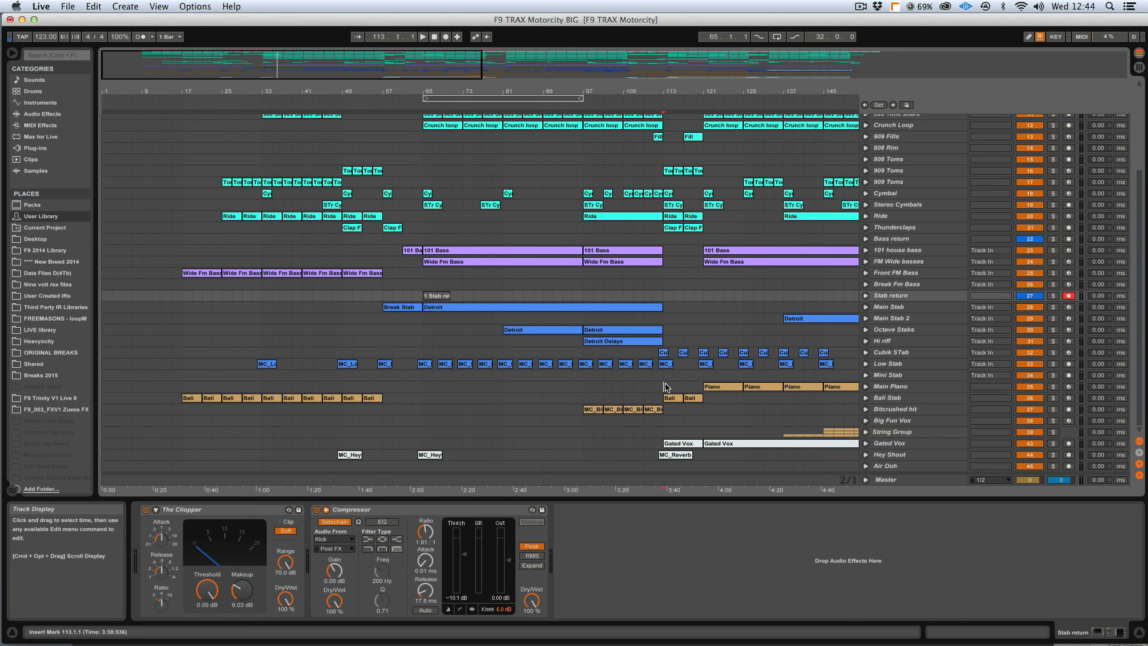
scroll(681, 391, right, 5)
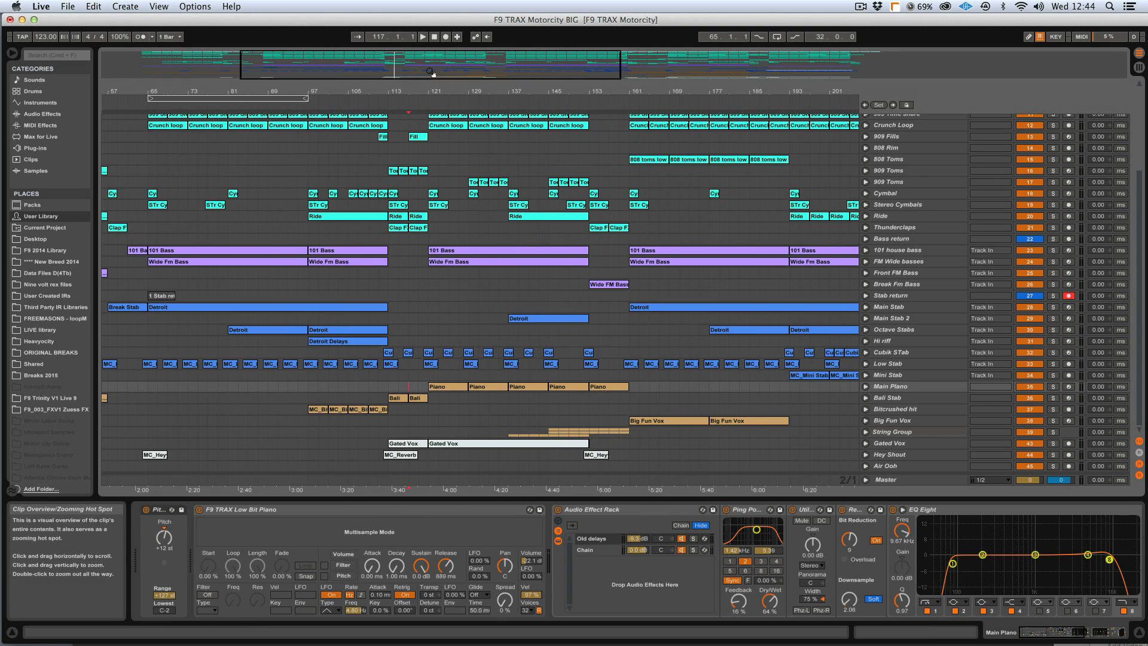
drag(393, 70, 393, 76)
key(space)
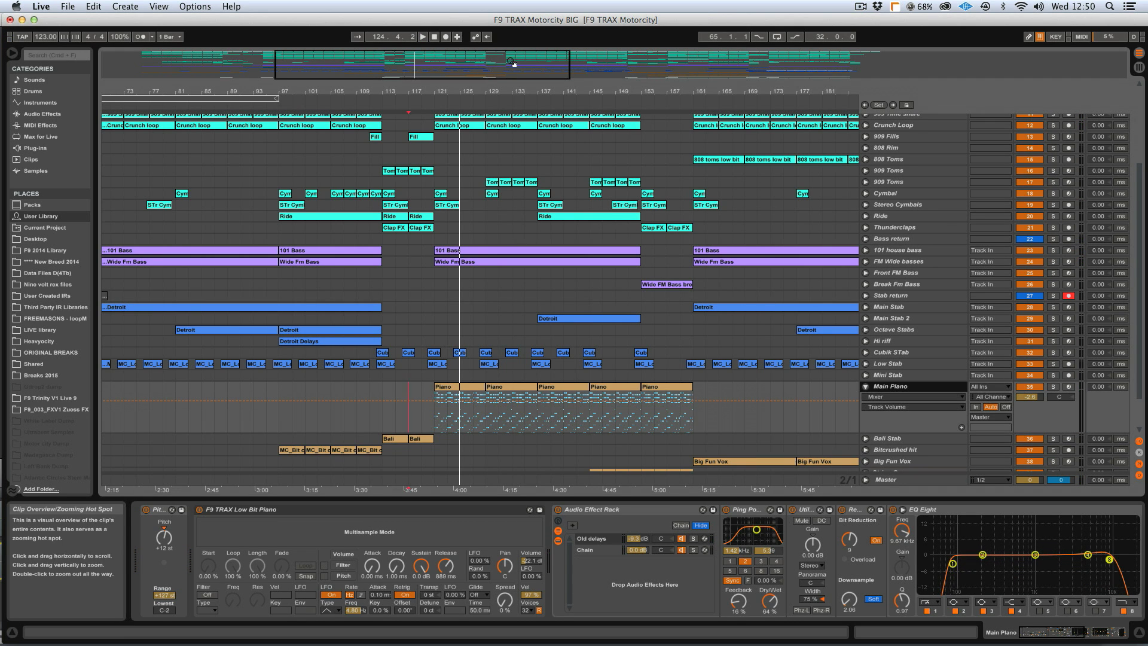
Select the first Piano clip at bar 121 and review the Main Piano track's effect chain through to the Compressor.
drag(513, 64, 514, 73)
scroll(444, 381, left, 5)
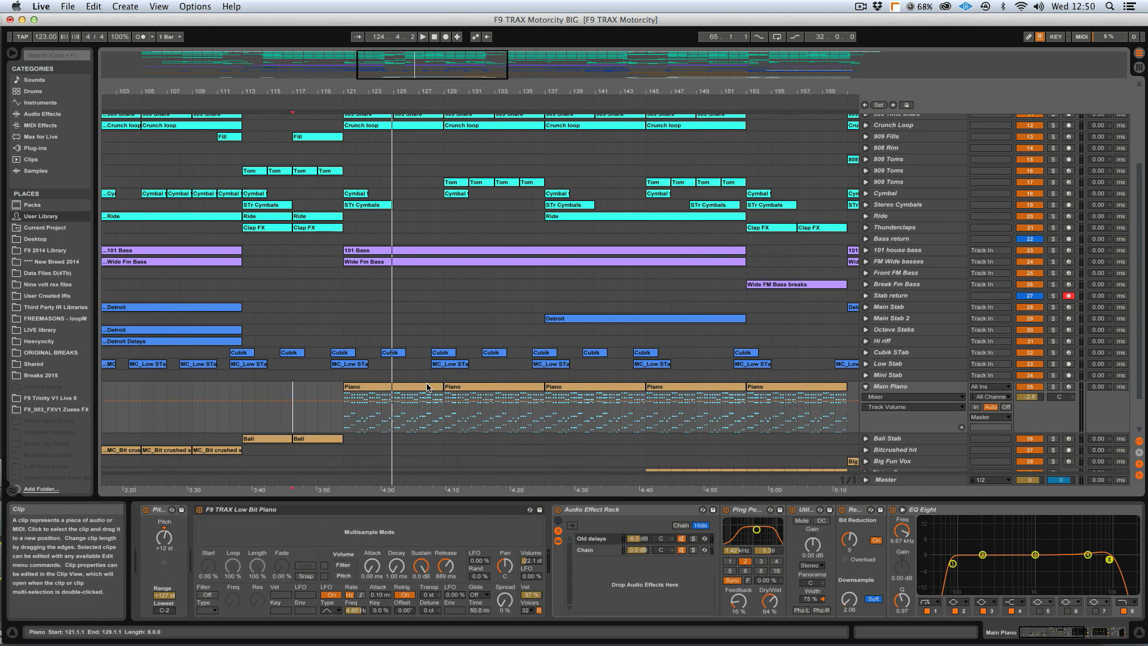
click(443, 387)
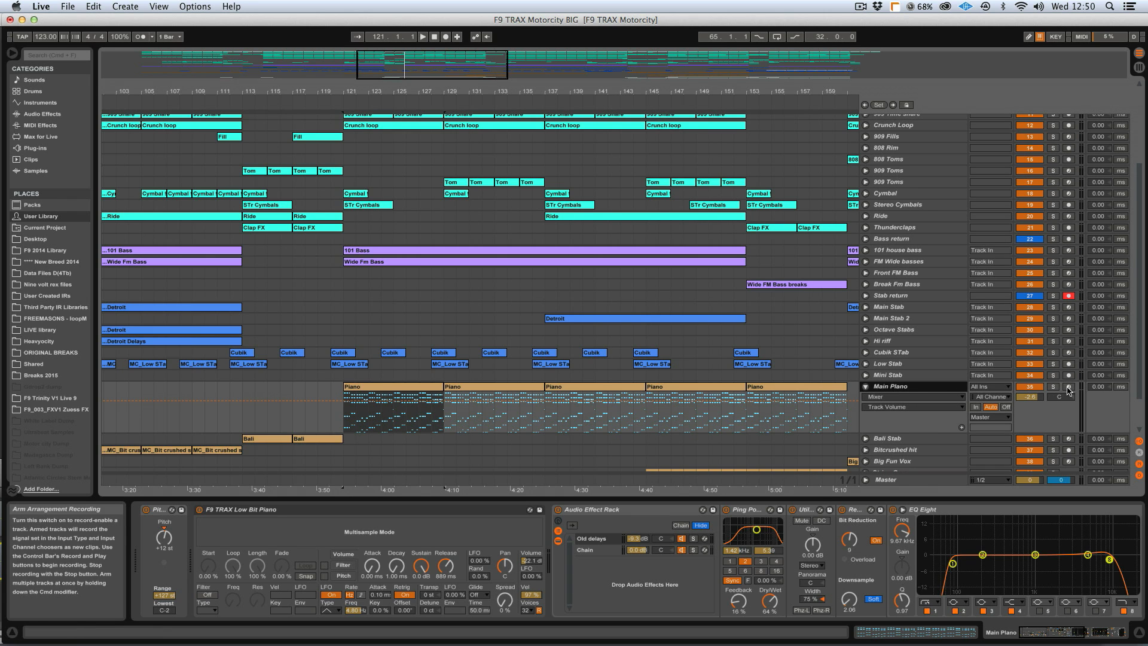
scroll(880, 551, right, 5)
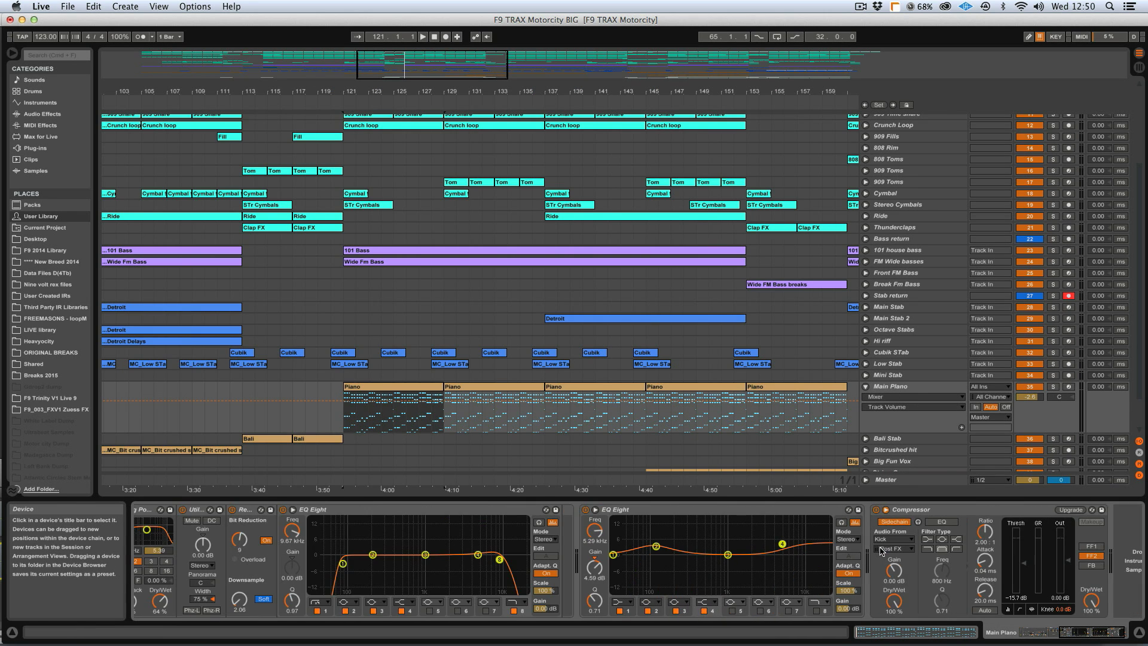
scroll(880, 551, left, 3)
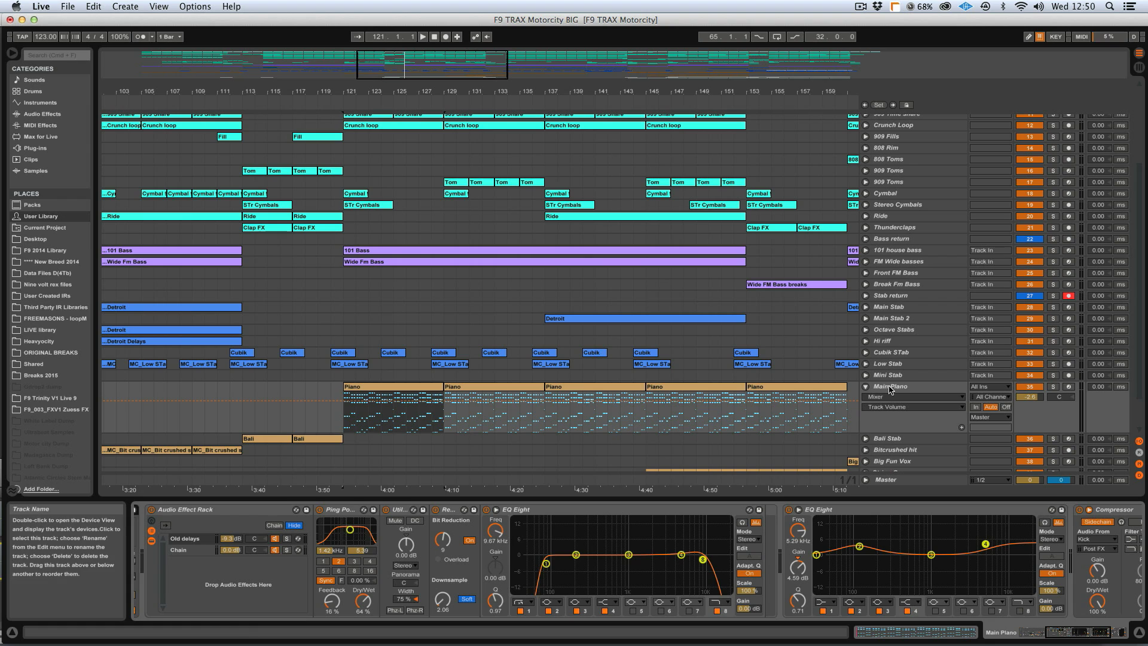
Arm the Main Piano track for recording and open the notes of its first Piano clip.
click(1069, 387)
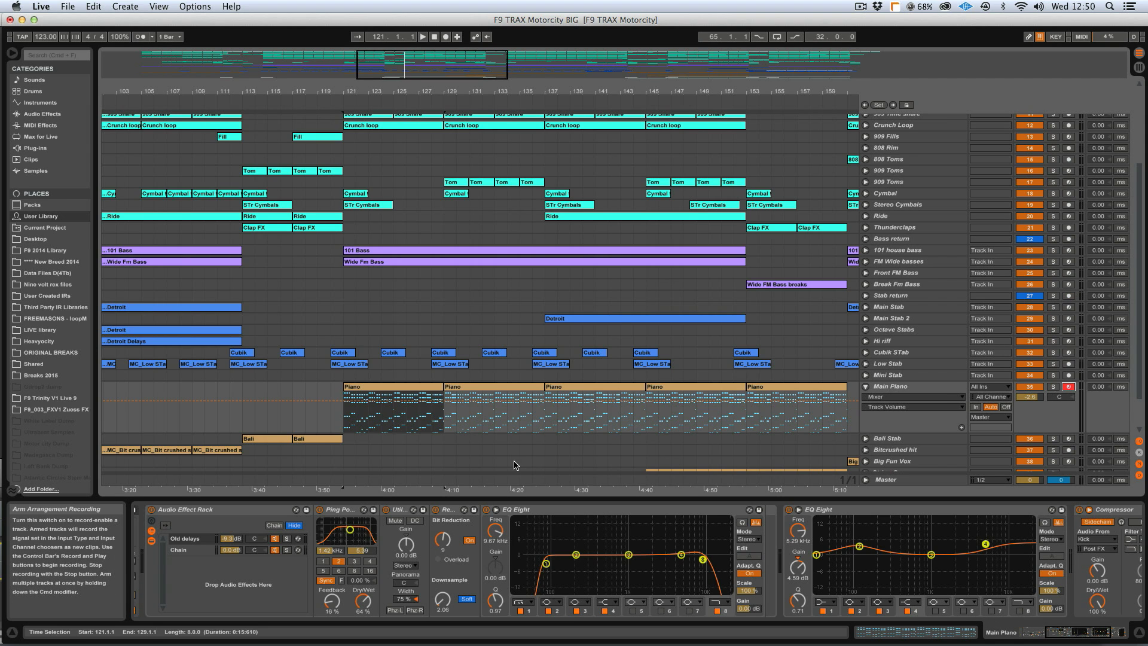
double_click(401, 387)
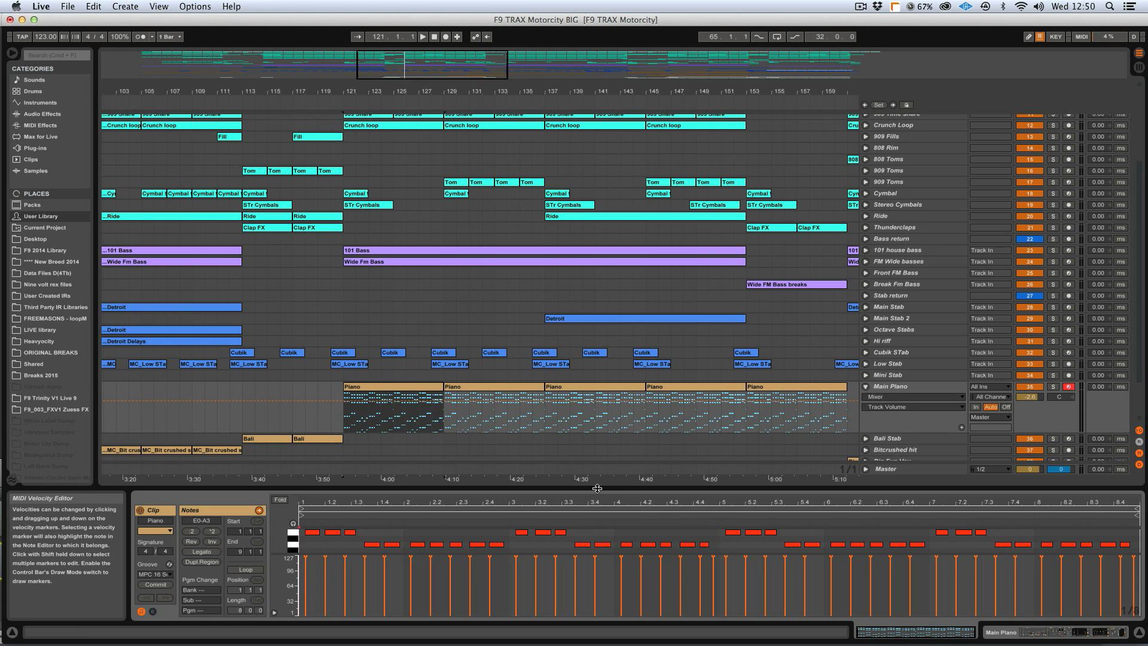
mouse_move(598, 488)
mouse_down()
mouse_move(598, 192)
mouse_move(583, 485)
mouse_up()
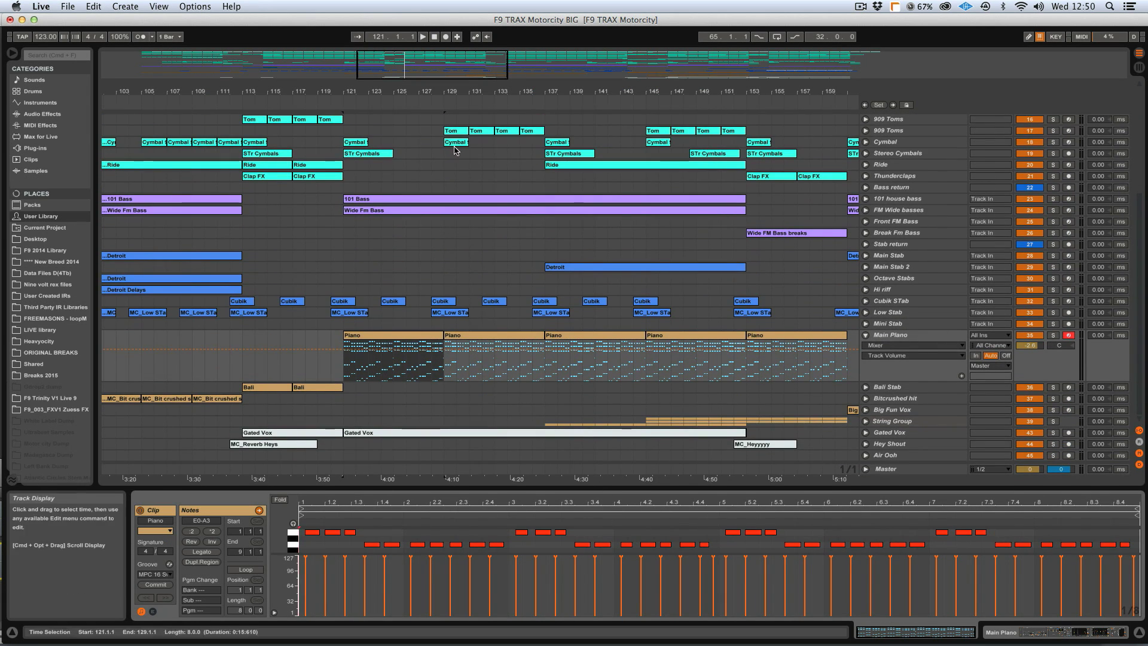
drag(418, 91, 419, 114)
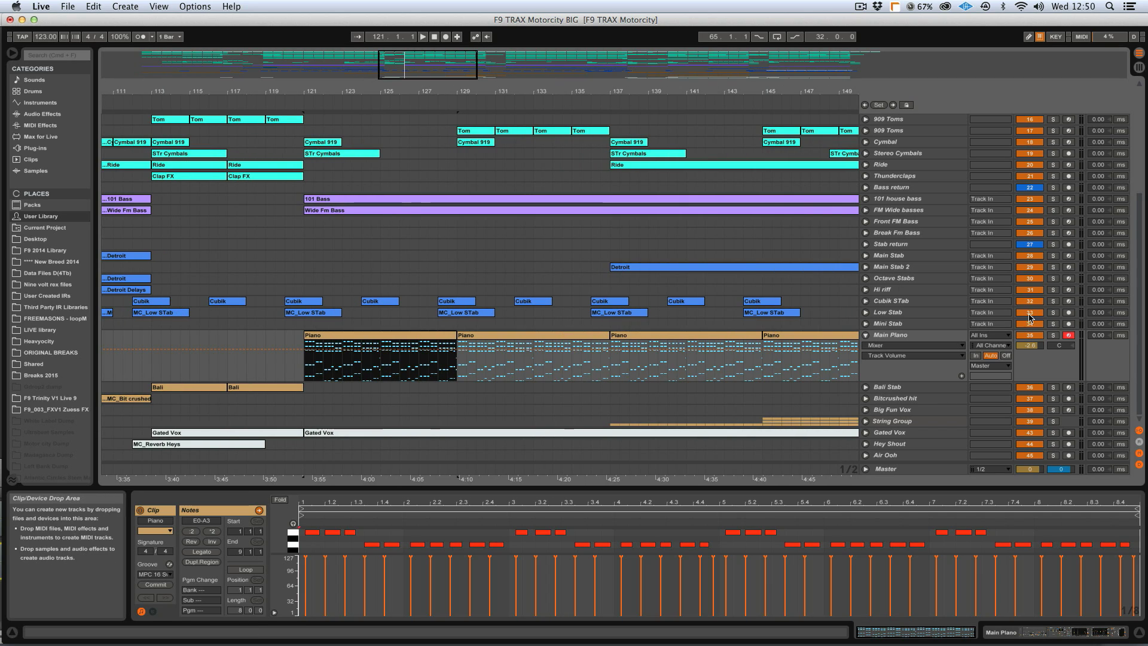
Solo the Main Piano track and play it from the first Piano clip at bar 121.
click(1053, 335)
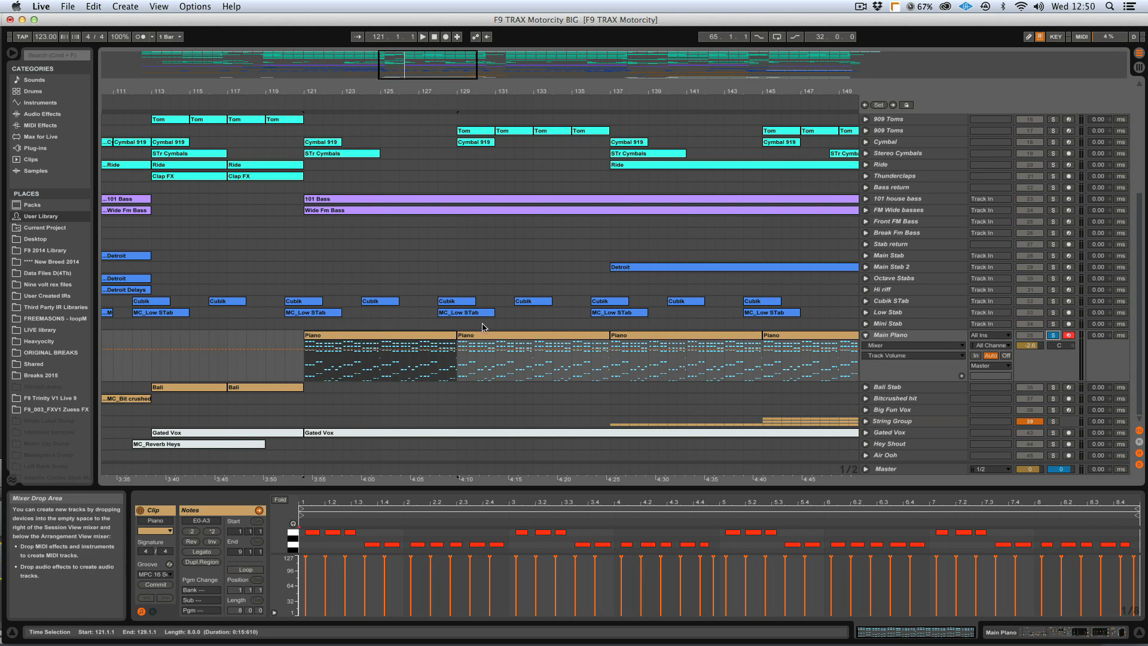
click(410, 336)
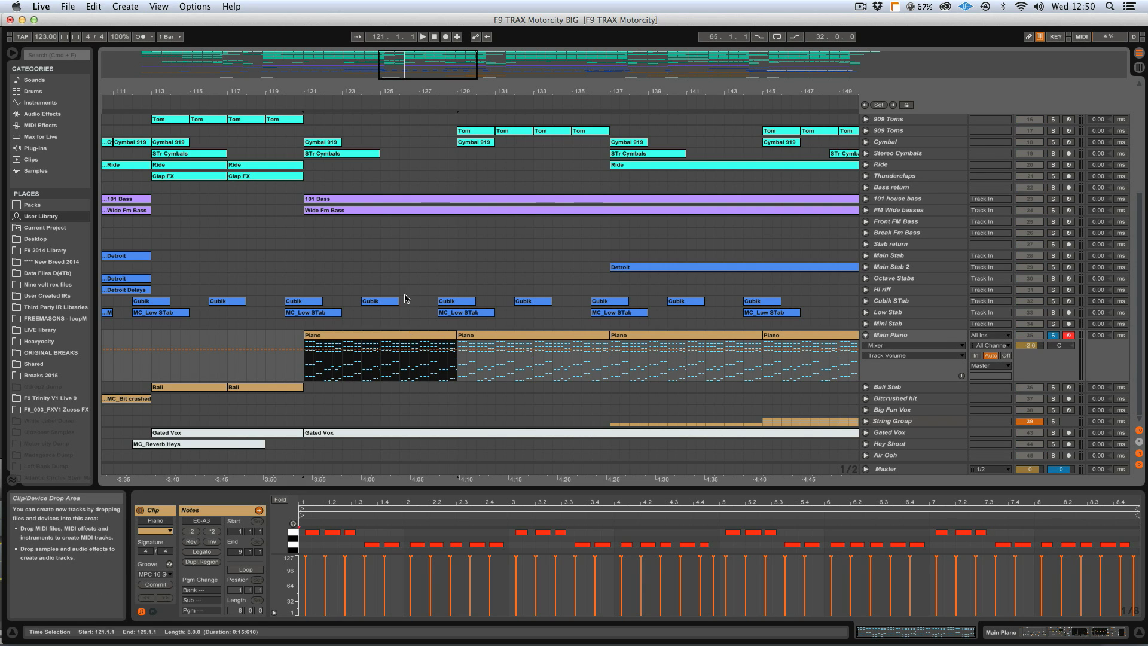
key(space)
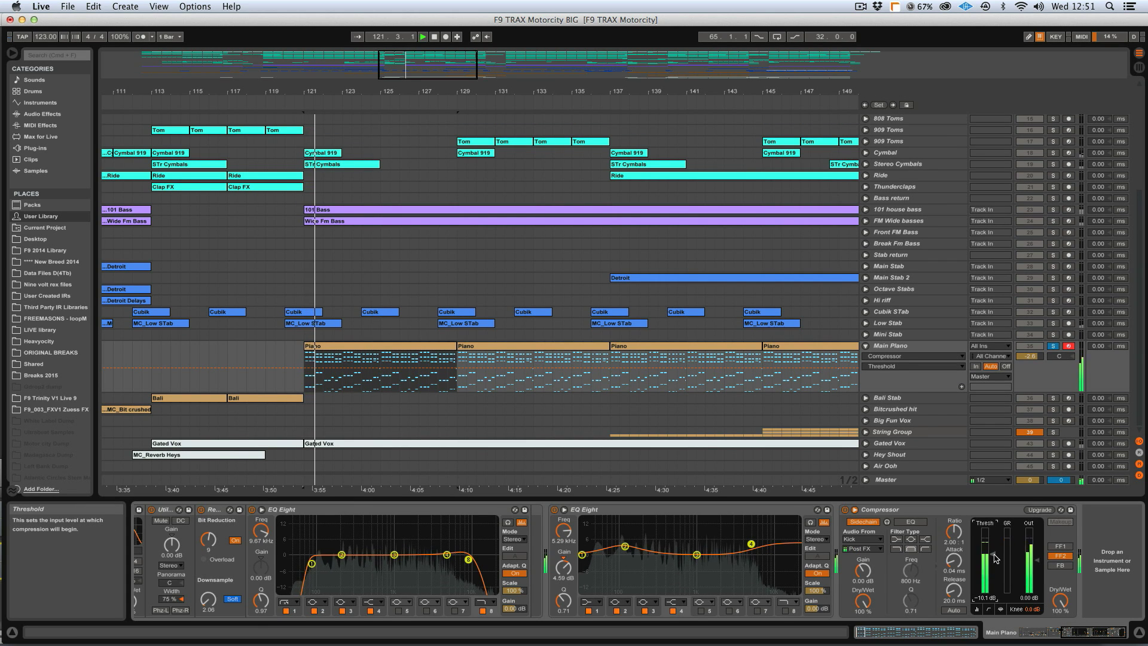
Unsolo the Main Piano track during playback and check its track volume and Compressor threshold.
click(1054, 347)
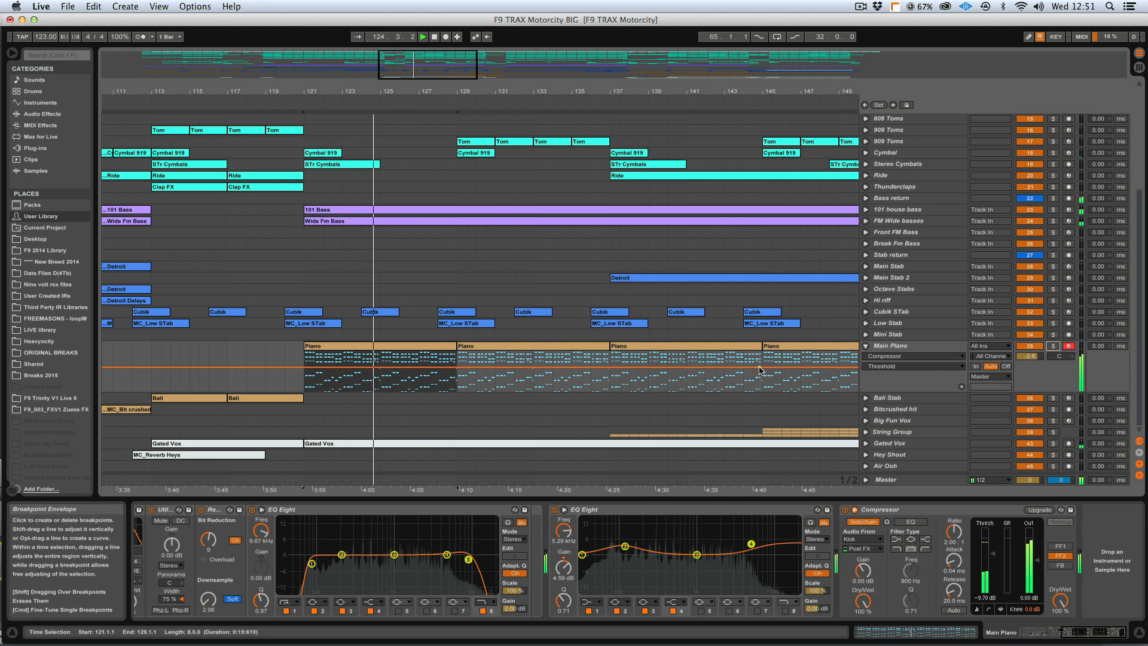
click(1029, 356)
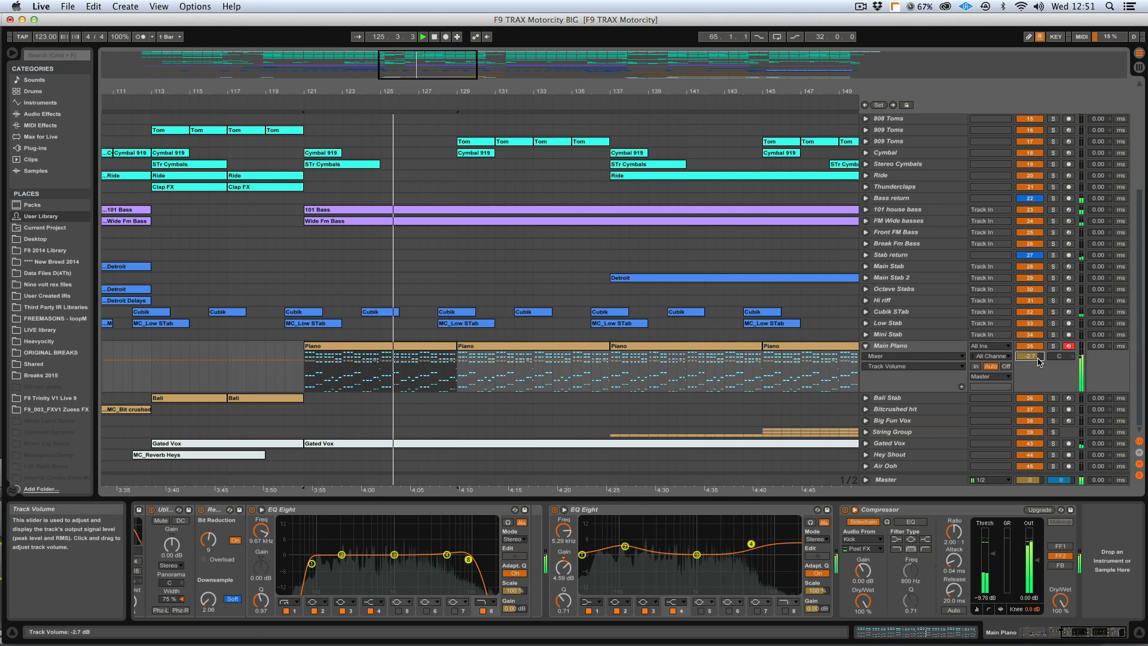
click(993, 553)
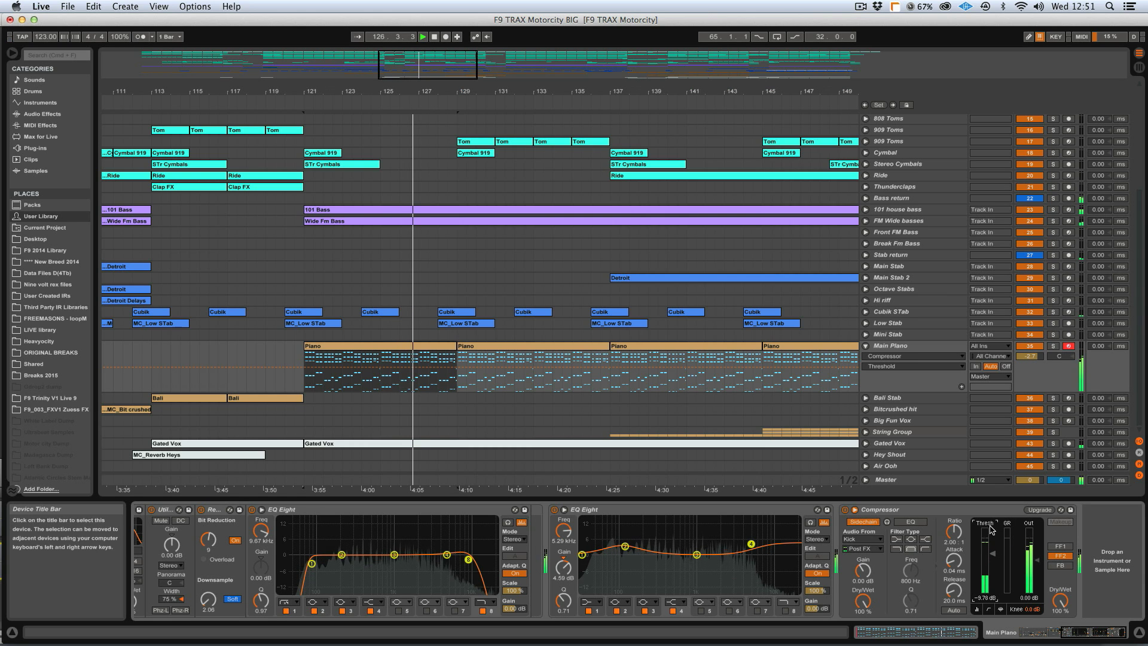
Fold the Main Piano track and stop playback at about bar 131.
scroll(678, 298, right, 1)
scroll(678, 298, right, 10)
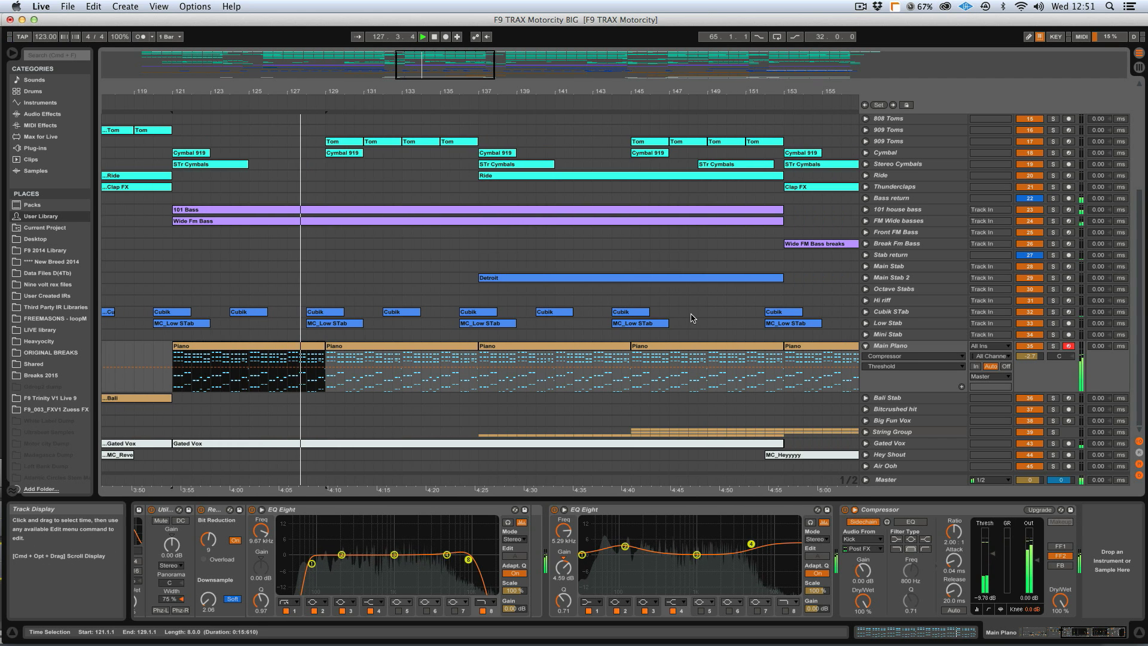
click(865, 346)
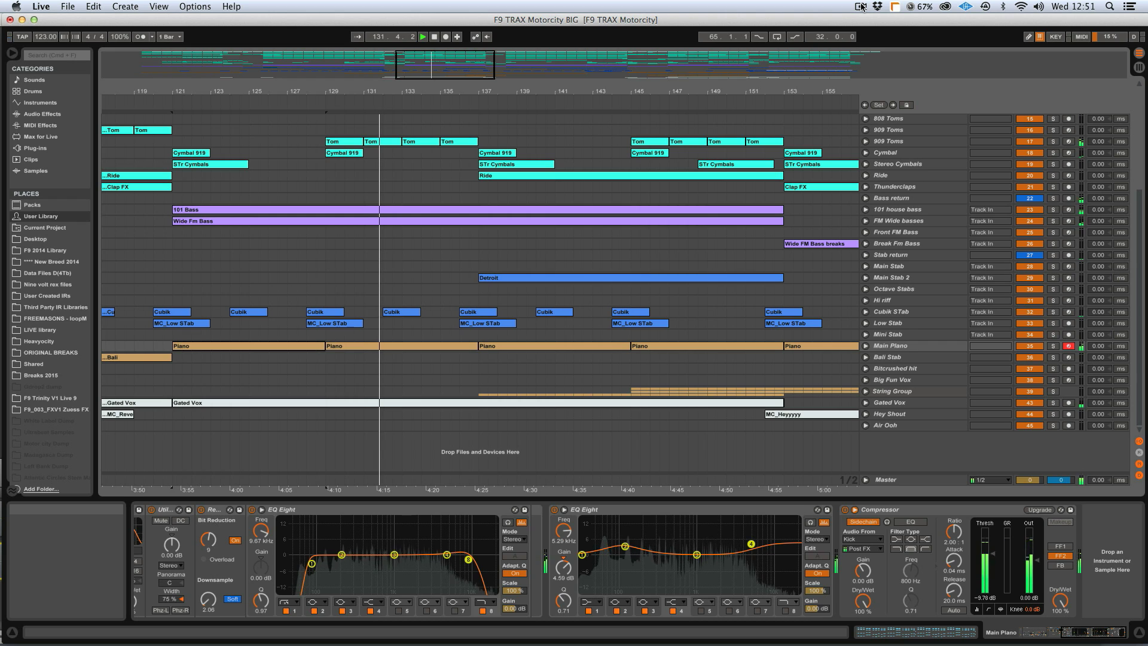
key(space)
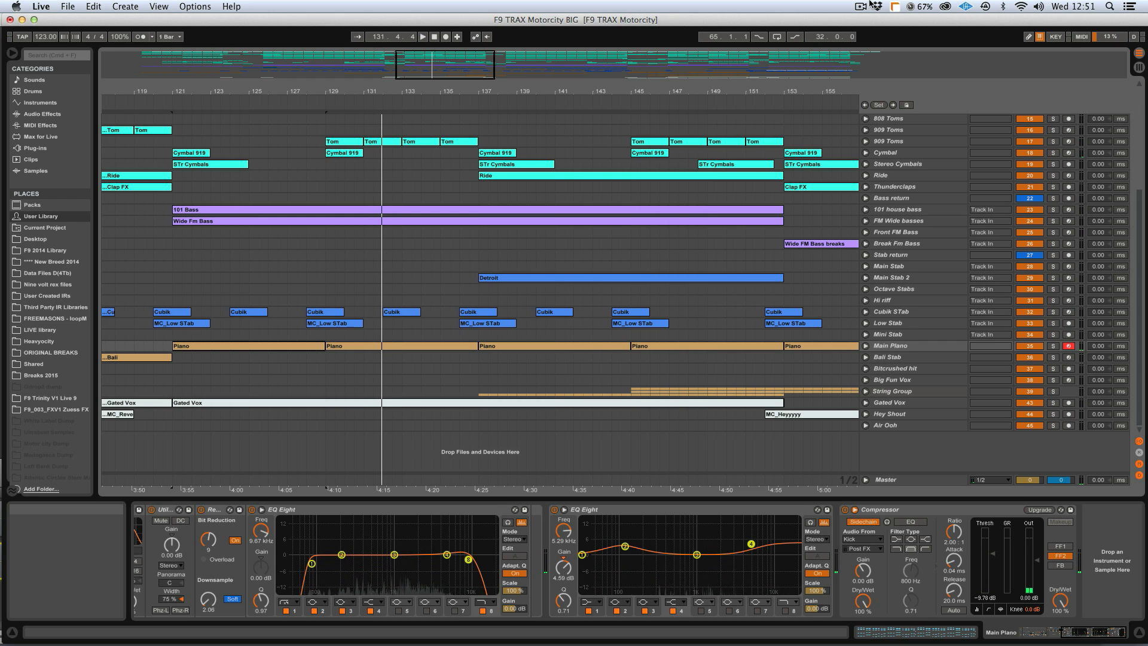
Unfold the Cubik STab track to show its devices and arm it for recording.
click(895, 311)
click(865, 312)
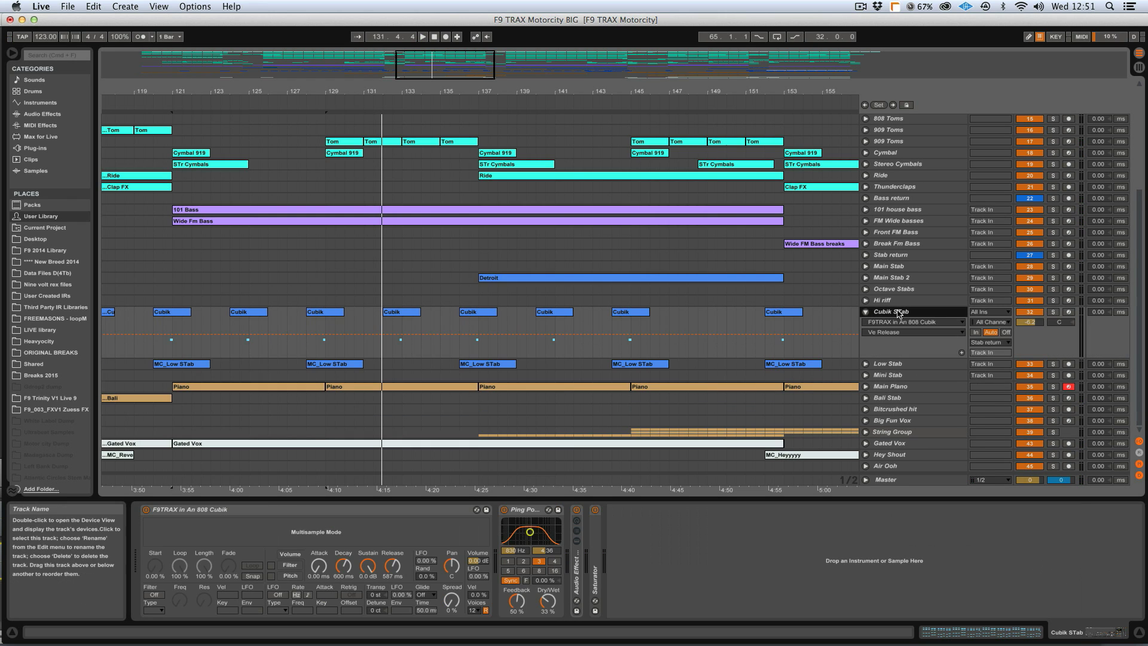
click(1069, 311)
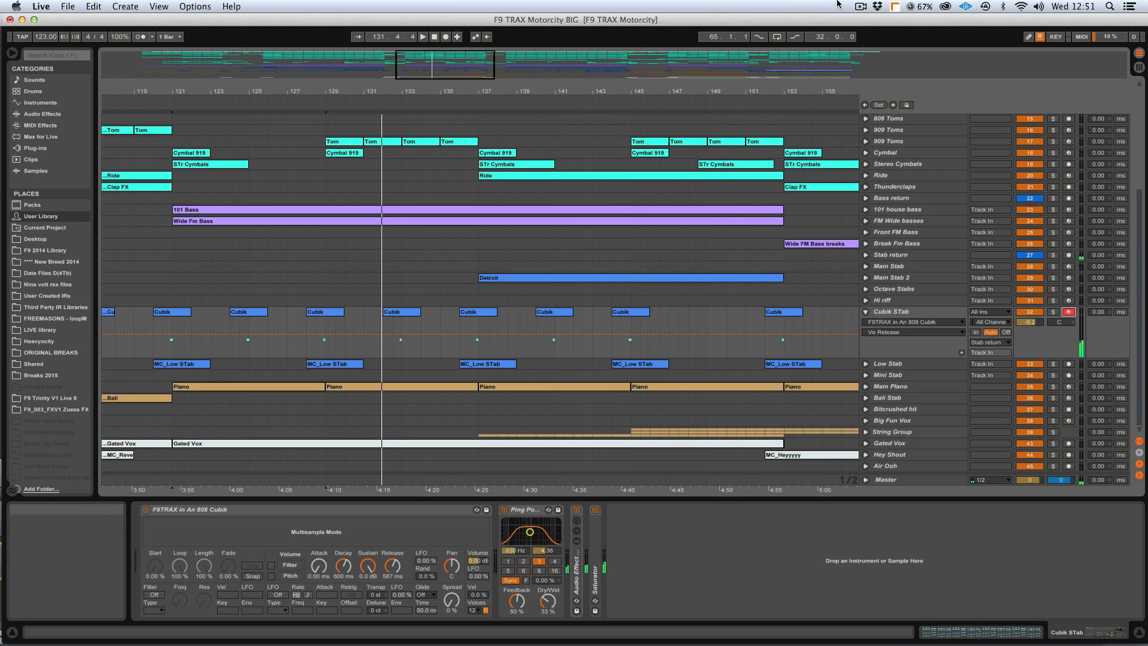
click(860, 7)
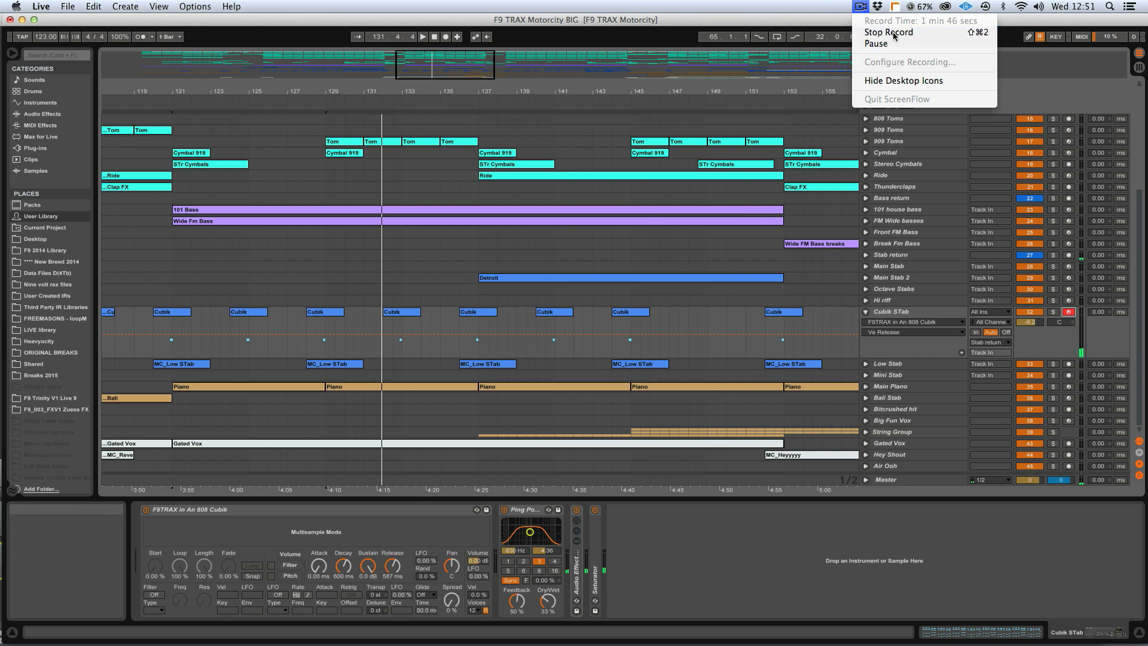
click(867, 38)
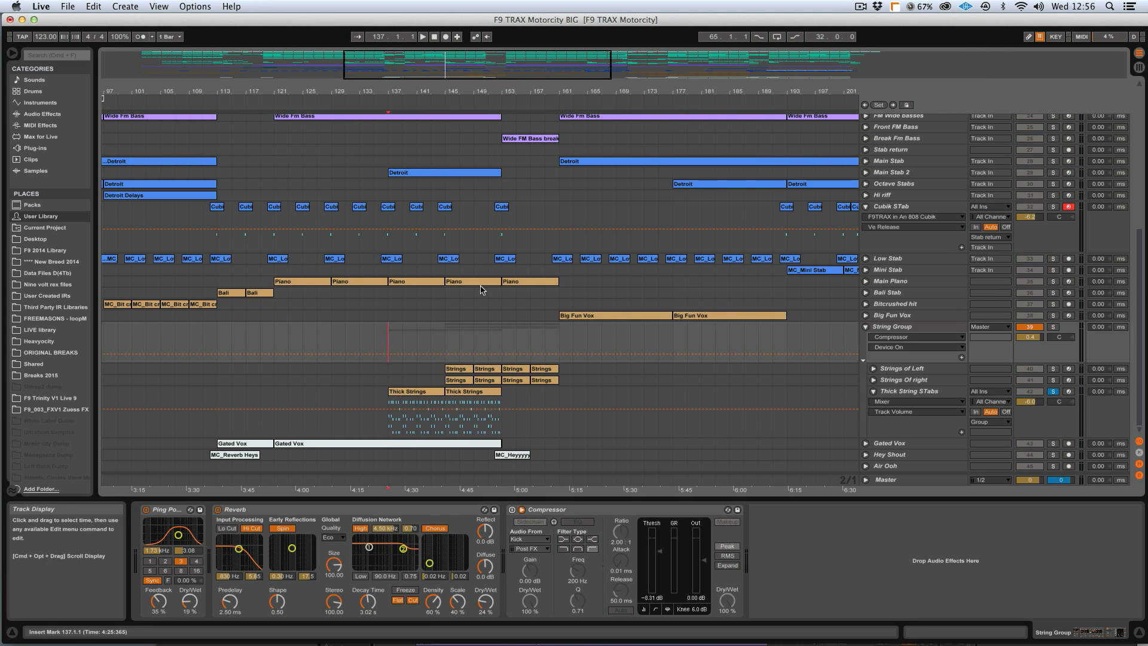
Select the time range from bar 137 to bar 177 on the String Group track.
drag(389, 341, 677, 349)
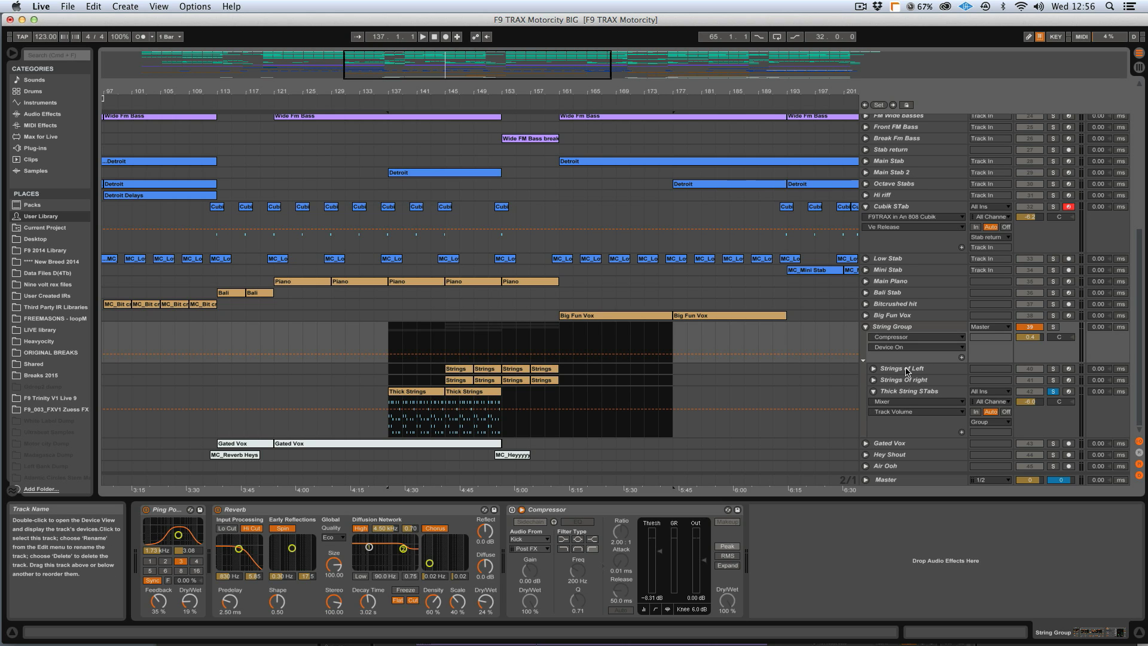
Show the Thick String STabs track's devices and play its soloed Thick Strings clip from bar 137, ending with playback stopped.
click(910, 392)
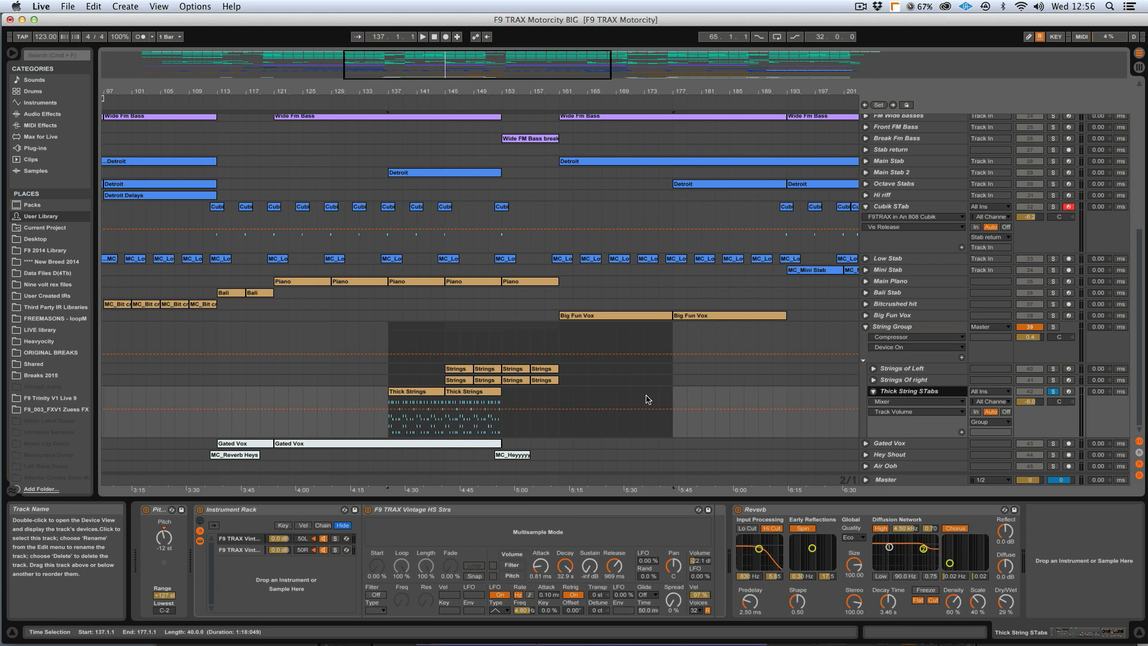
click(411, 392)
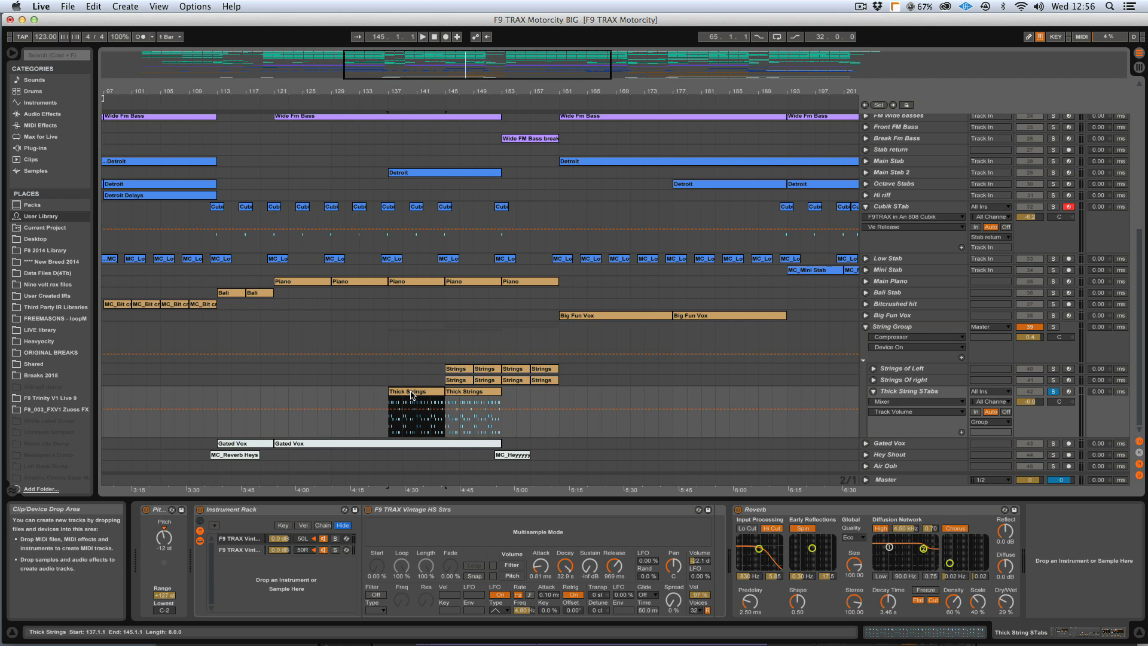
key(space)
click(483, 396)
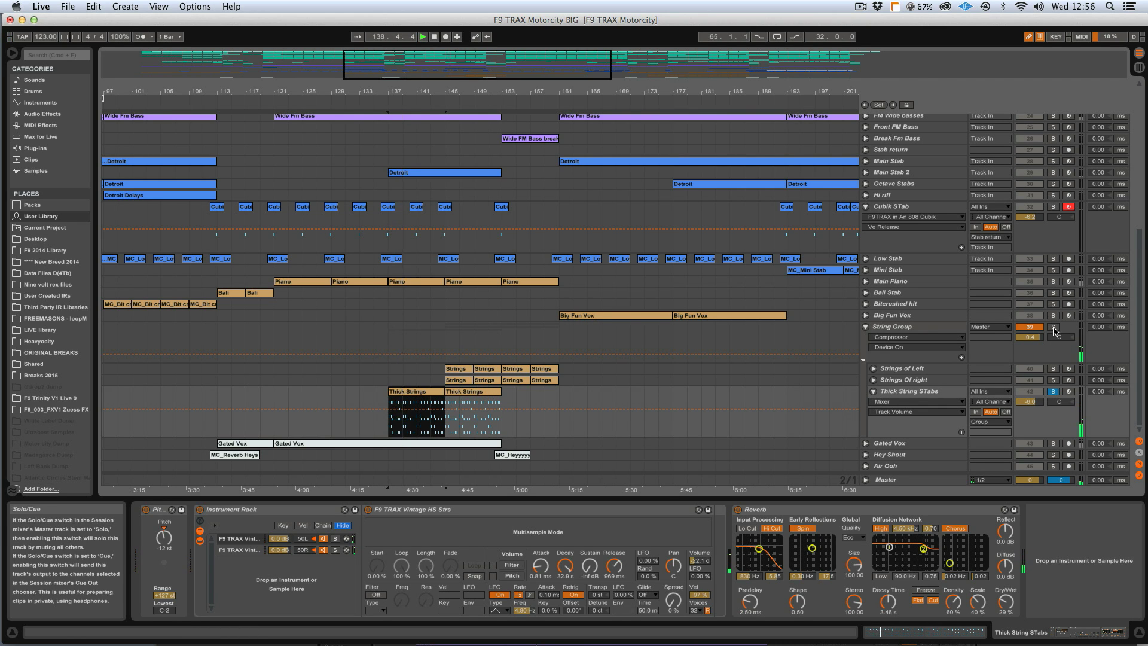
click(1027, 38)
key(space)
Select bars 145 to 181 on the String Group, start playback there and unsolo the Thick String STabs track.
drag(446, 334, 701, 336)
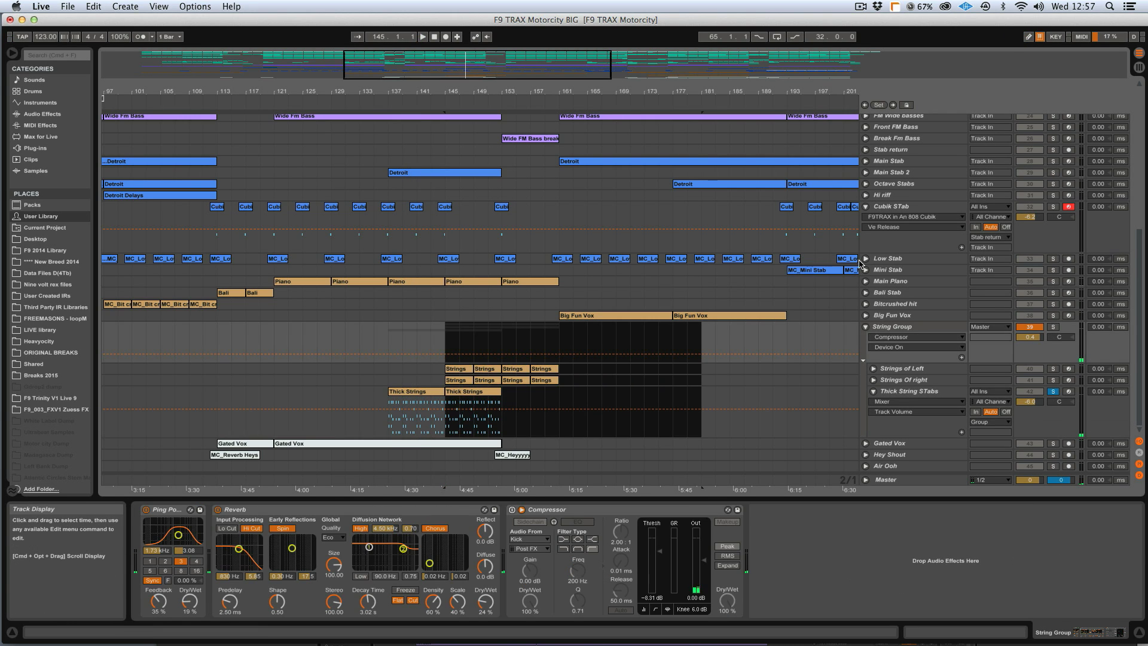
key(space)
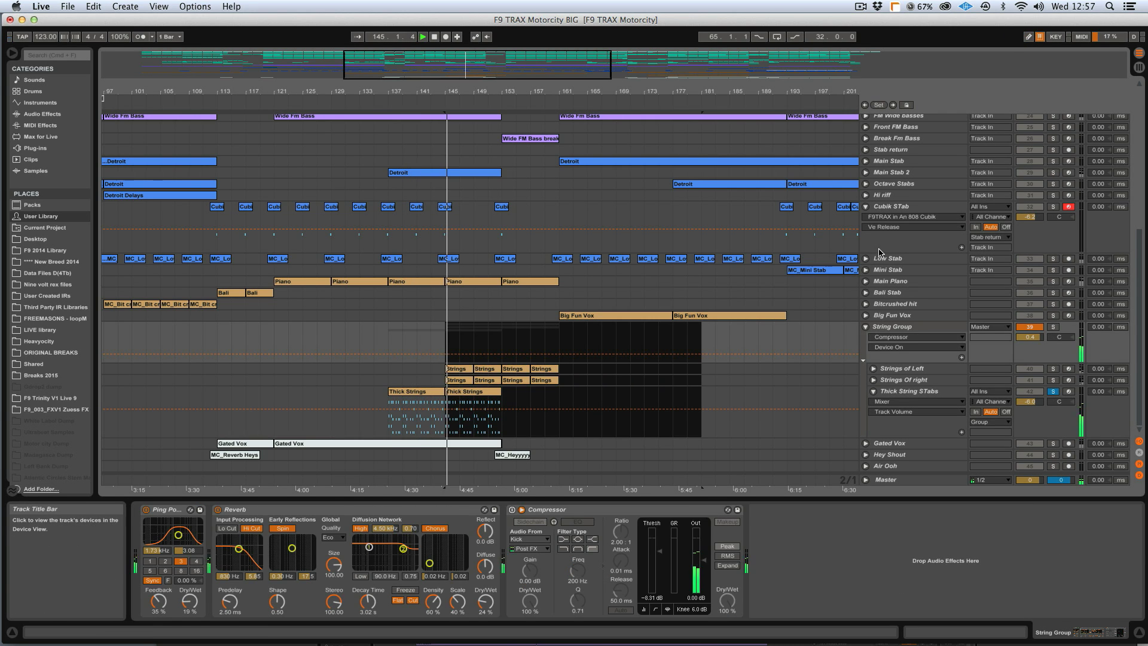
click(1055, 392)
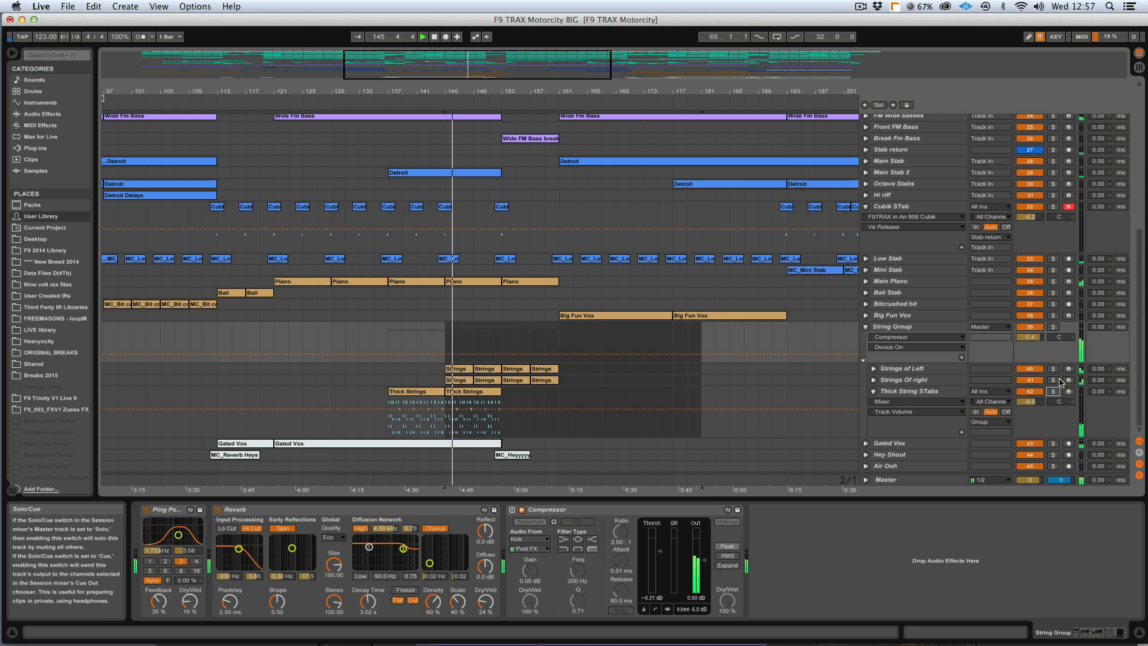
Solo the String Group to audition it from bar 145, and unsolo it to hear it within the full mix.
click(1053, 326)
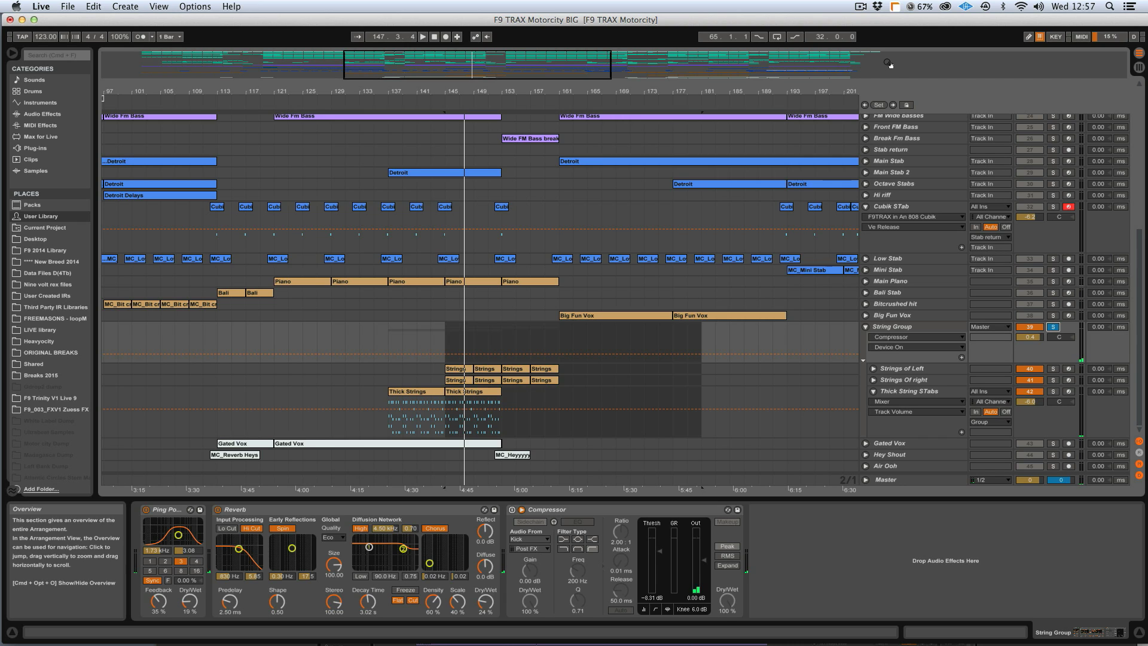
key(space)
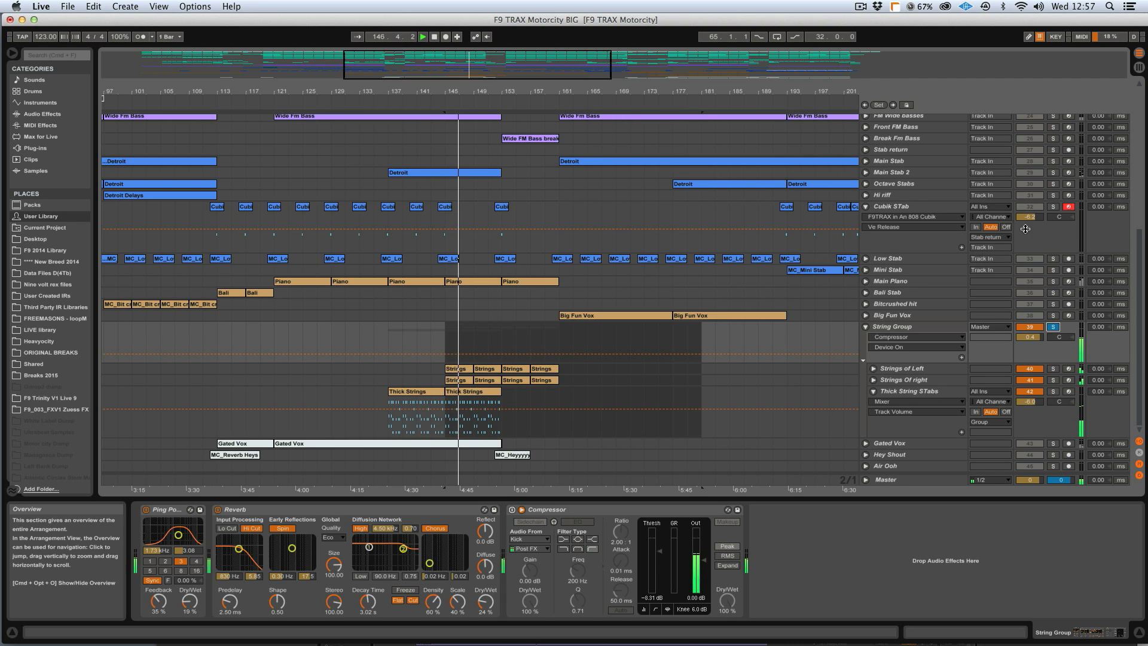
click(1054, 327)
key(space)
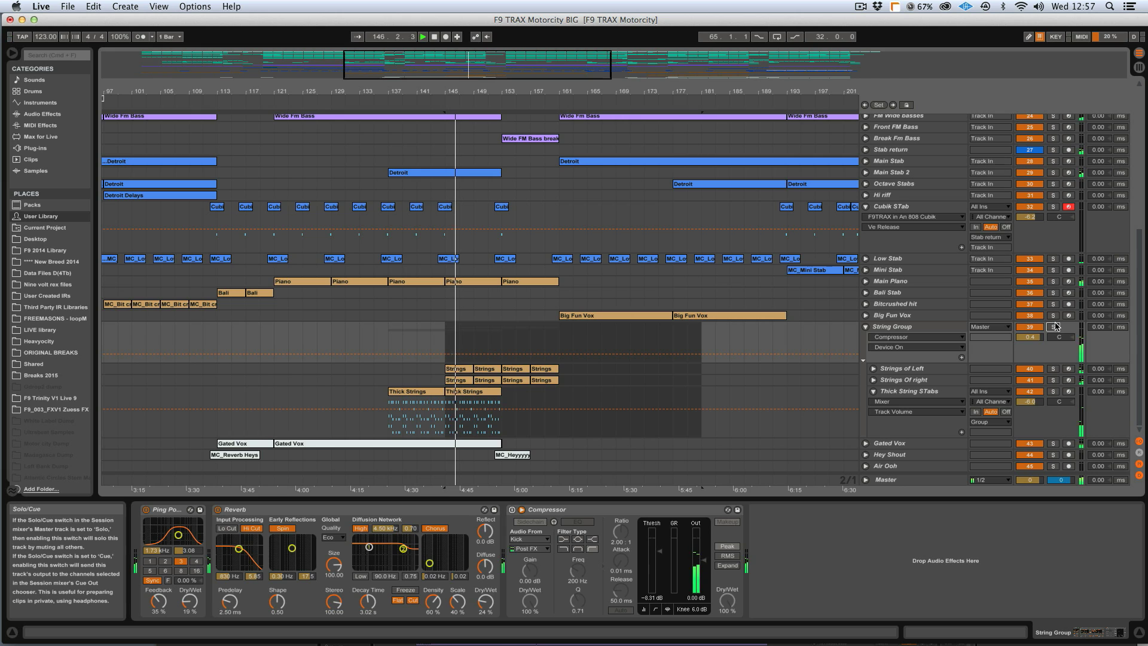
Select the String Group track, unfold its Strings of Left track and stop playback.
click(903, 328)
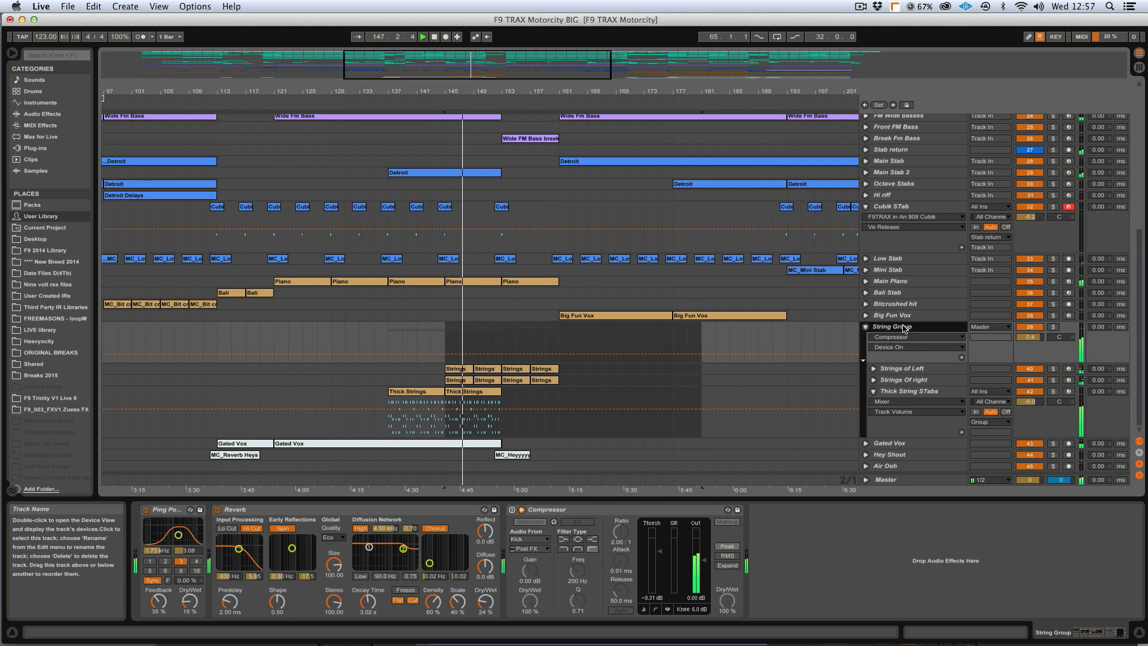
click(874, 369)
key(space)
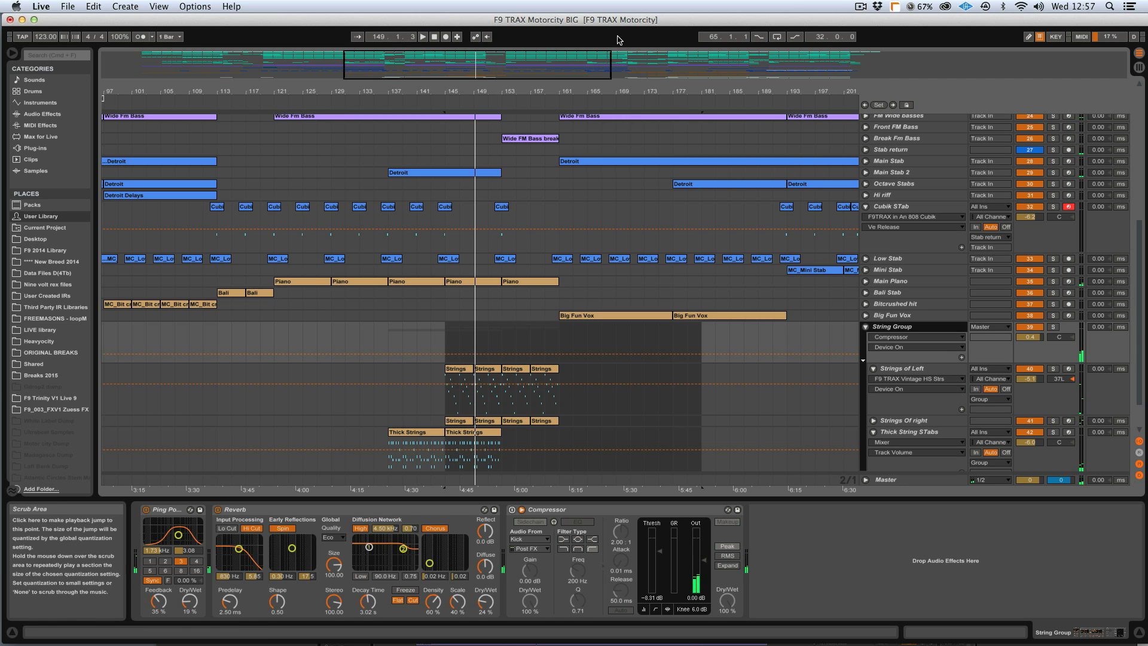
Open the Strings clip at bar 145 on Strings of Left, examine its notes in an enlarged editor, and fold the track.
drag(463, 63, 470, 75)
double_click(472, 369)
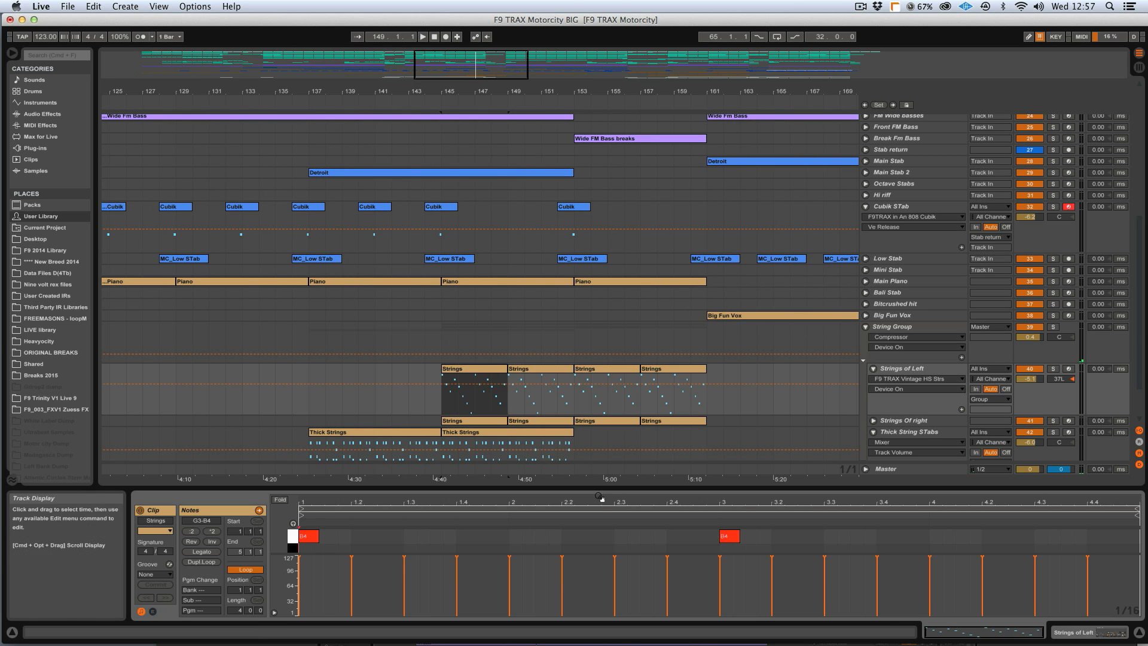
drag(600, 496, 621, 242)
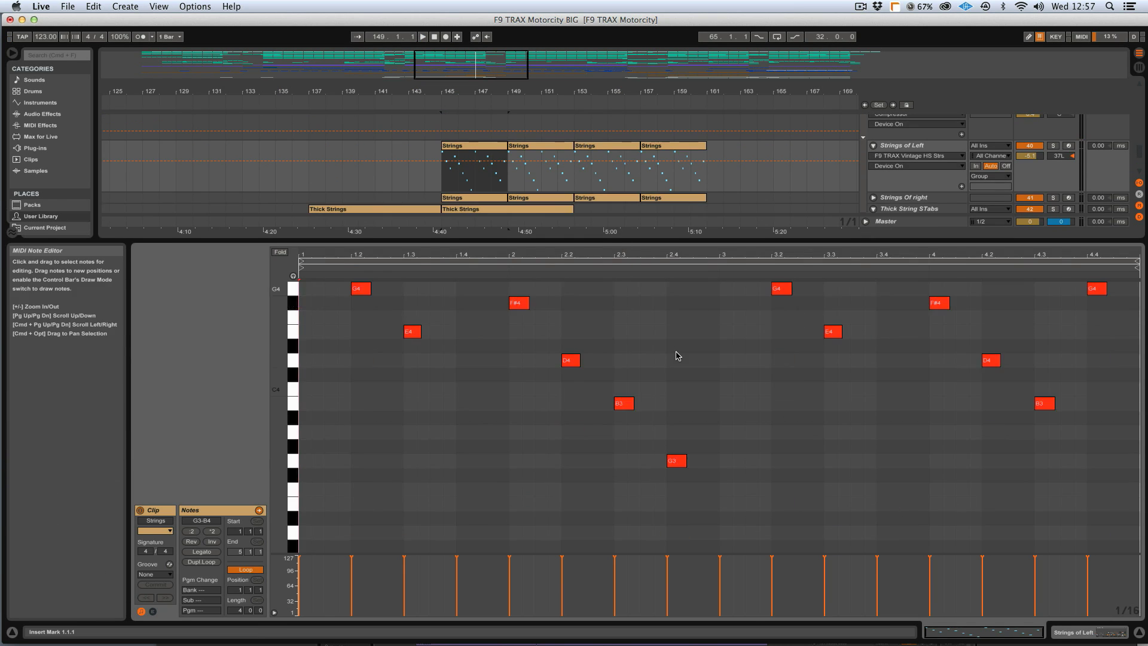
scroll(676, 356, up, 3)
scroll(647, 354, up, 10)
scroll(647, 354, down, 12)
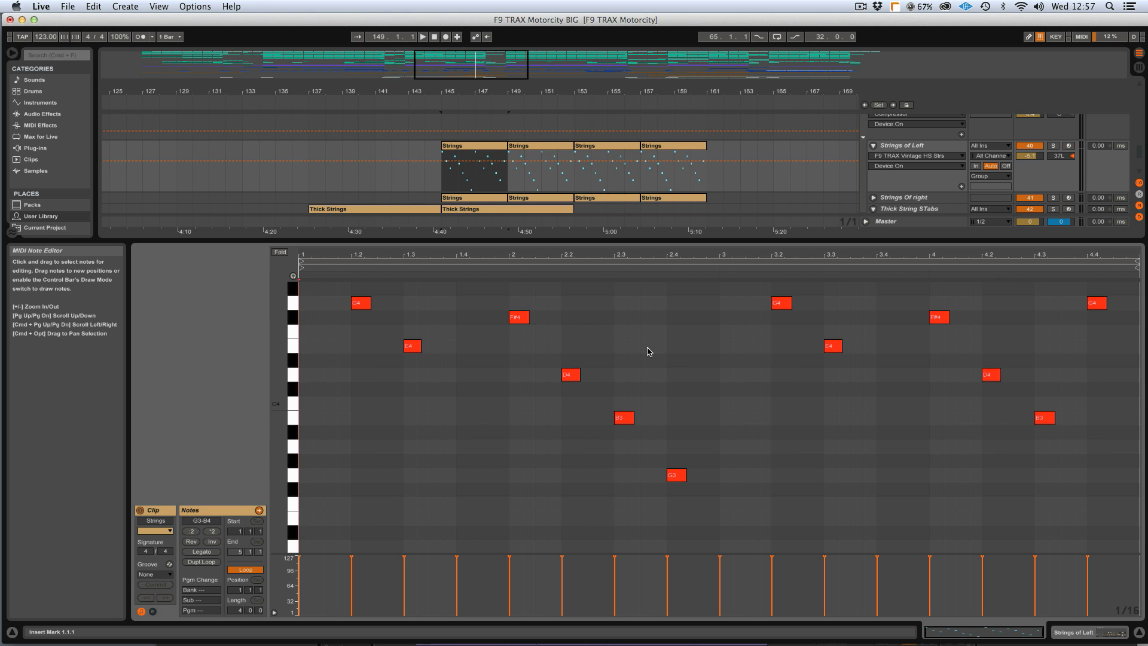
drag(611, 240, 613, 499)
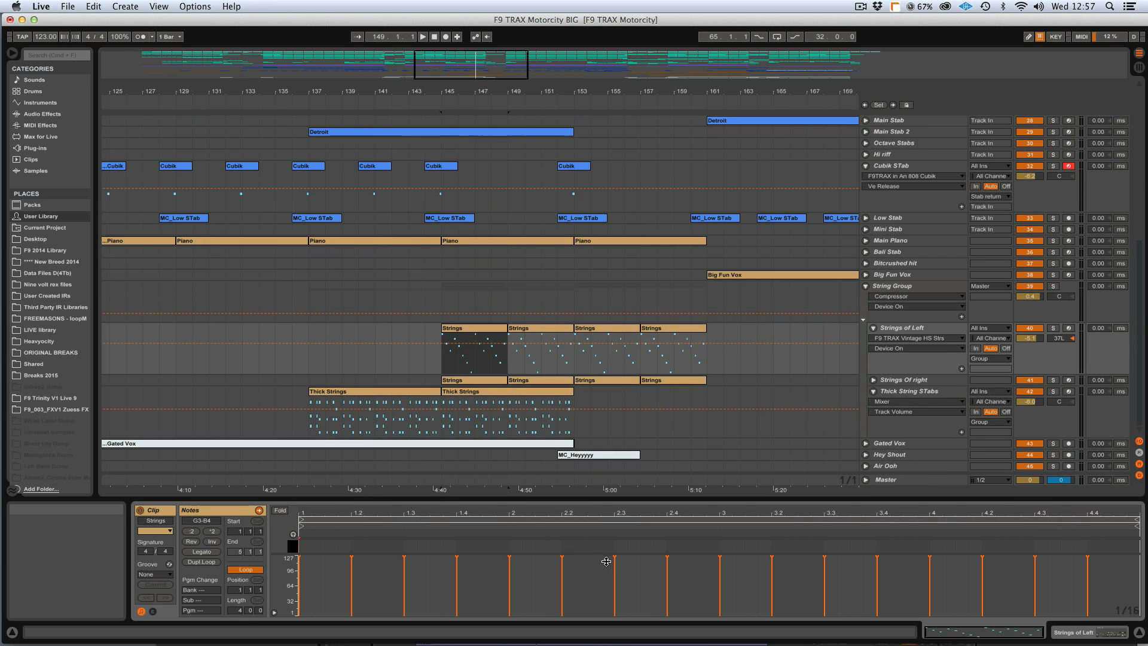
click(873, 328)
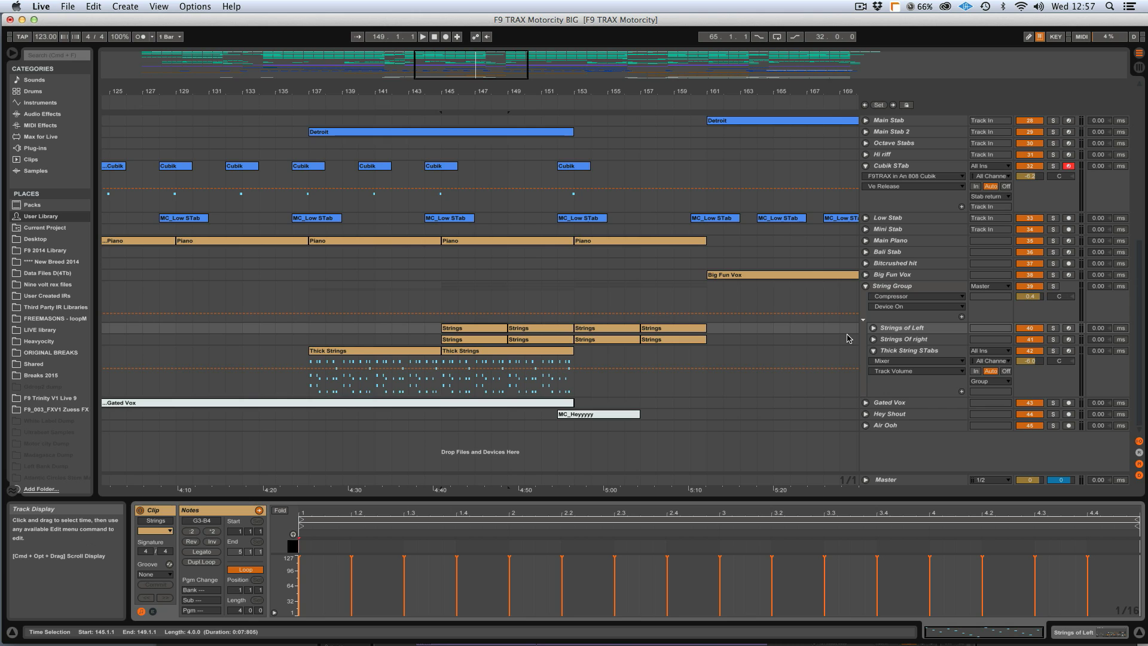
Unfold the Kick track and open its Kick clip at bar 137.
scroll(848, 338, up, 10)
click(860, 130)
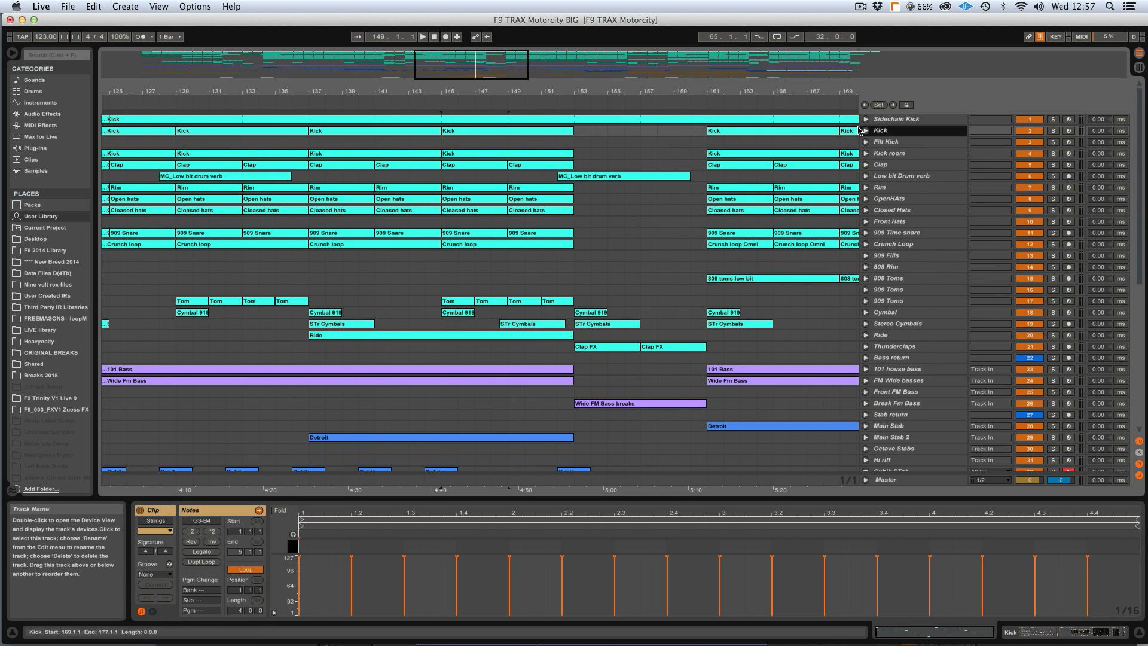
click(865, 130)
click(395, 130)
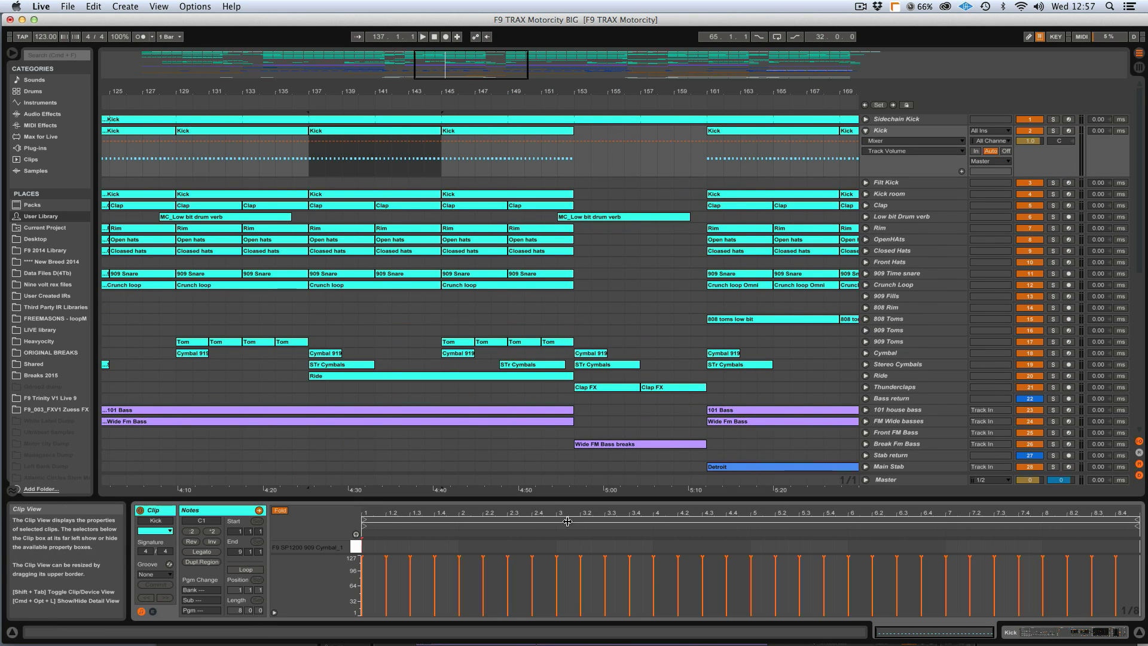
Select the Kick track and arm it for recording.
click(885, 141)
click(886, 131)
click(886, 131)
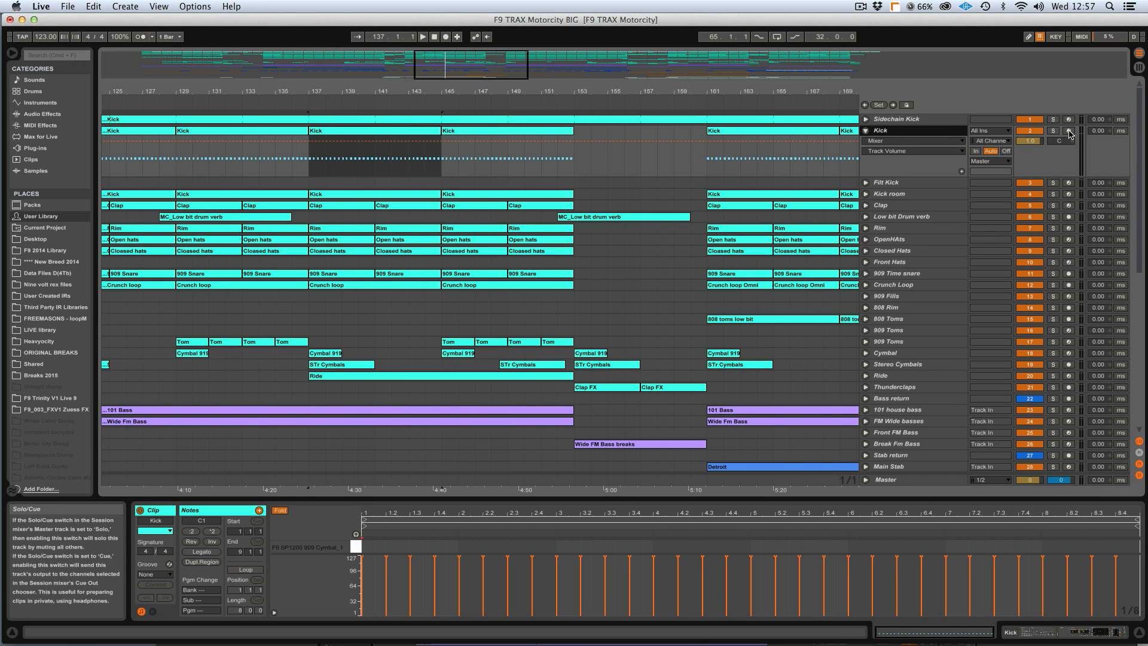
click(1068, 131)
click(915, 133)
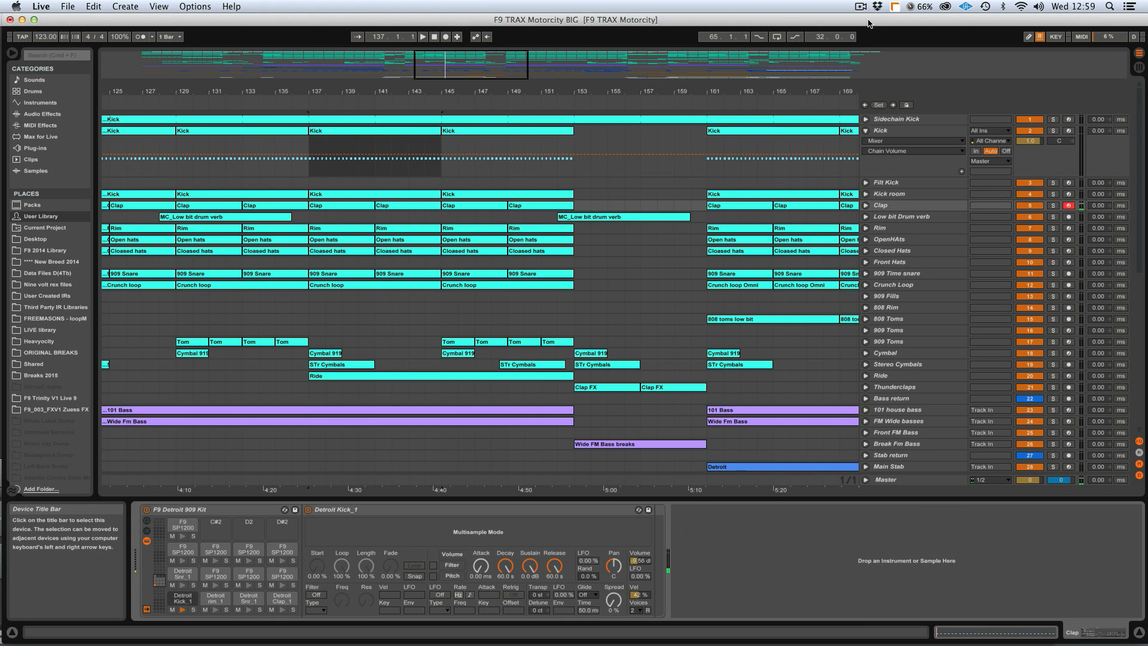
Audition the snare, tom and clap pads of the F9 Detroit 909 Kit by playing them live.
key(w)
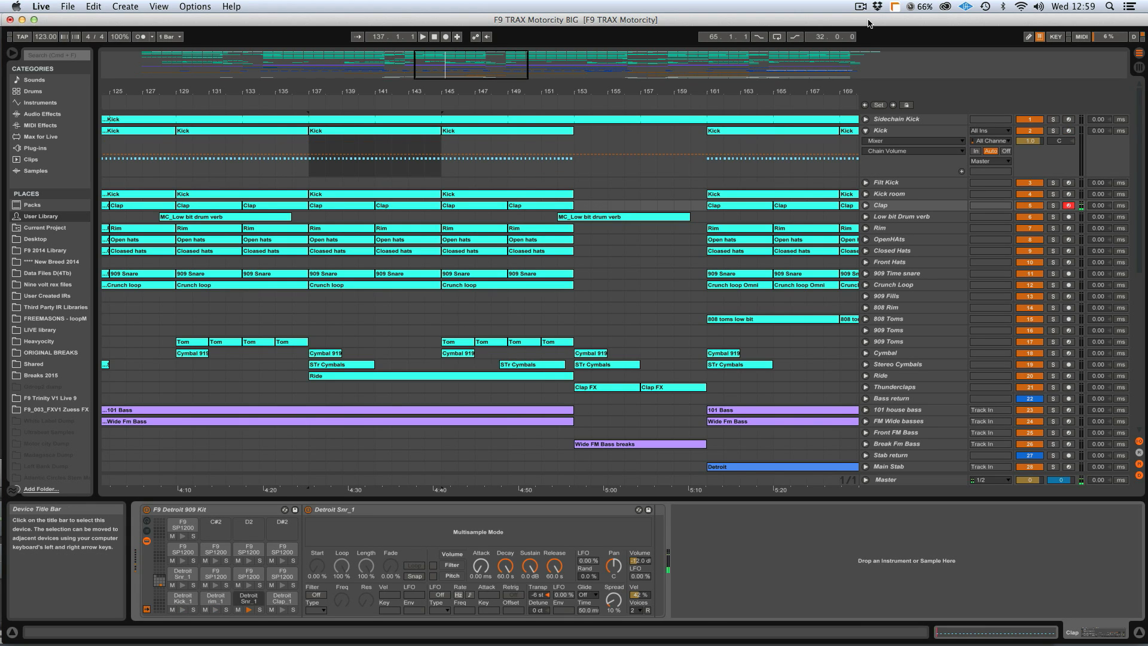
key(e)
key(f)
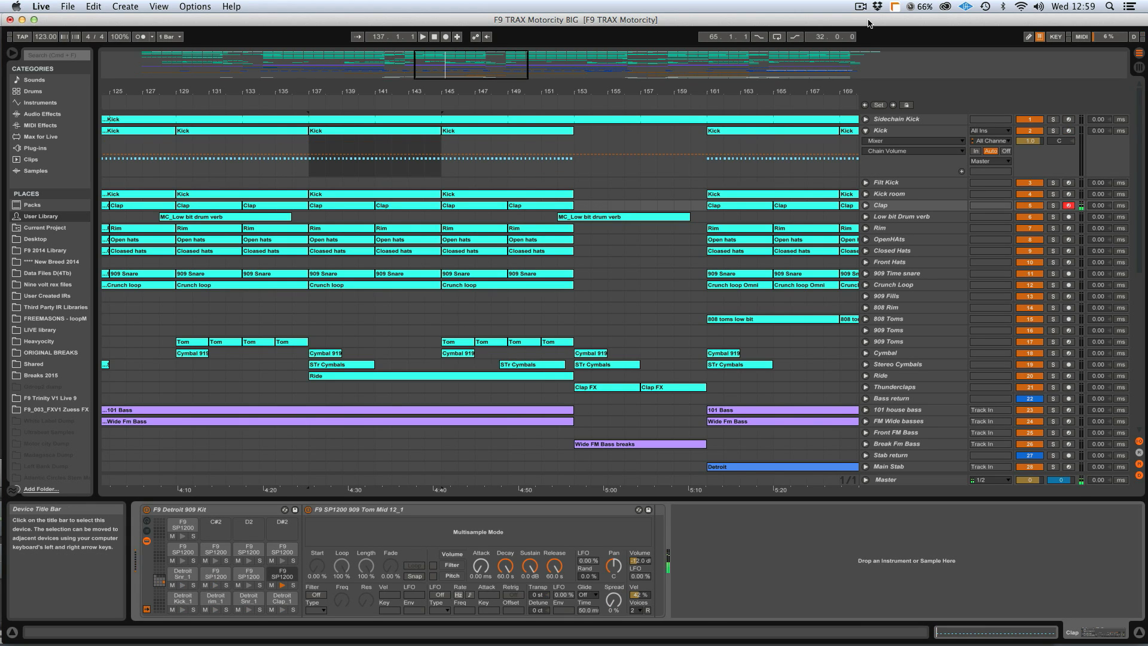
key(y)
key(u)
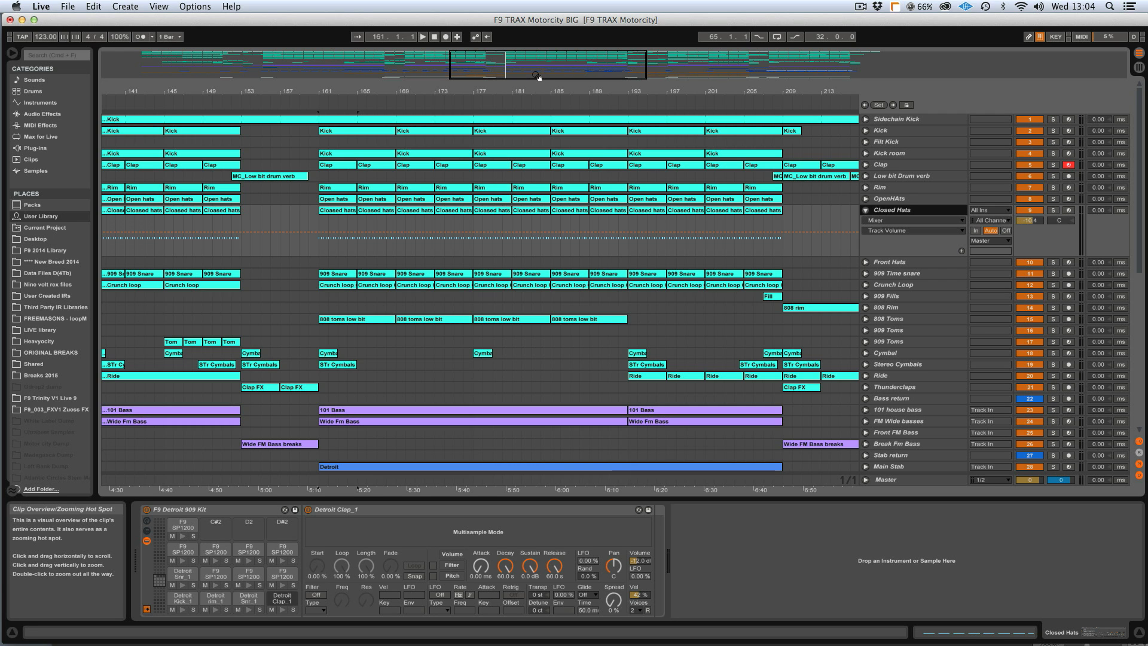
Select the time range from bar 17 to bar 153 on the Closed Hats track.
drag(536, 75, 533, 33)
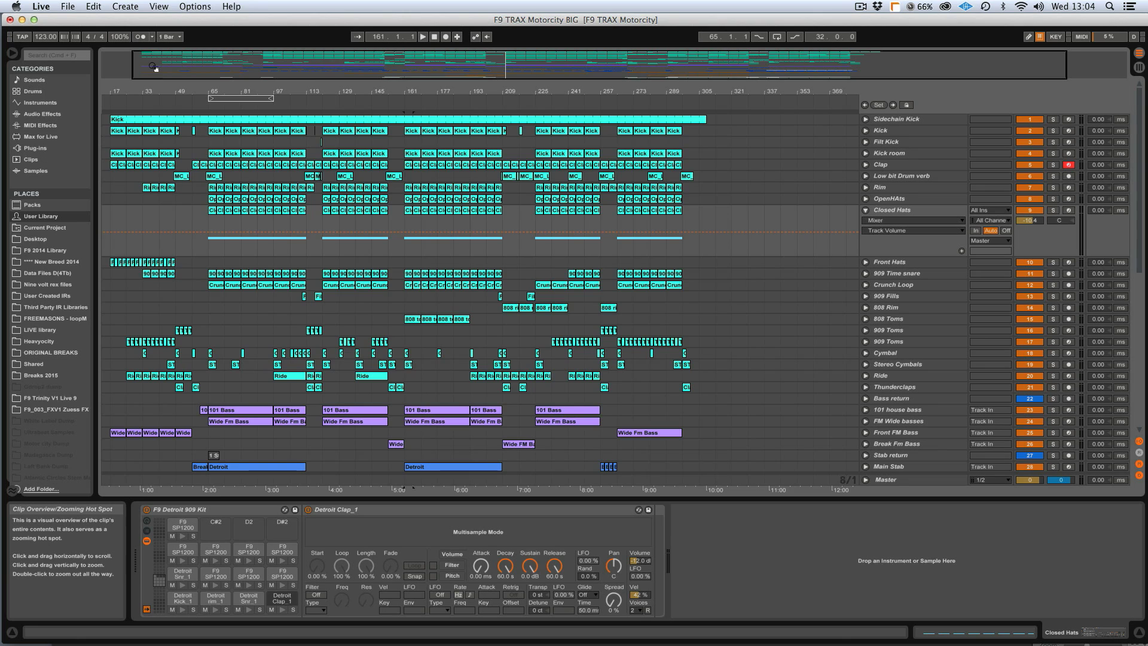
drag(153, 66, 156, 92)
scroll(149, 218, left, 1)
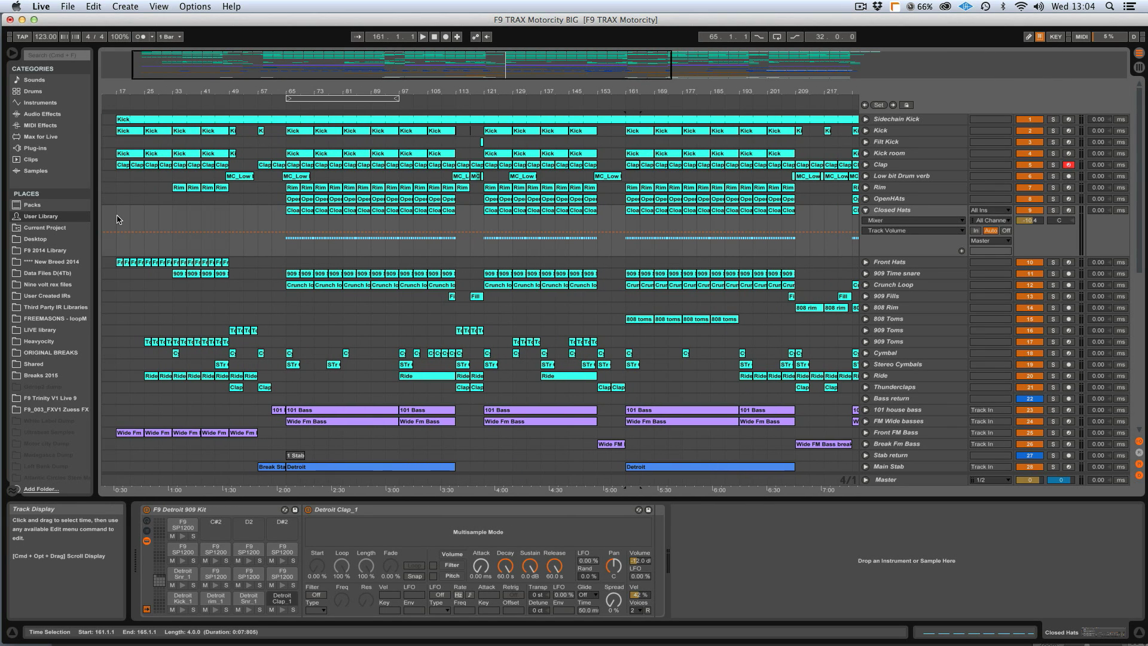
drag(117, 219, 597, 227)
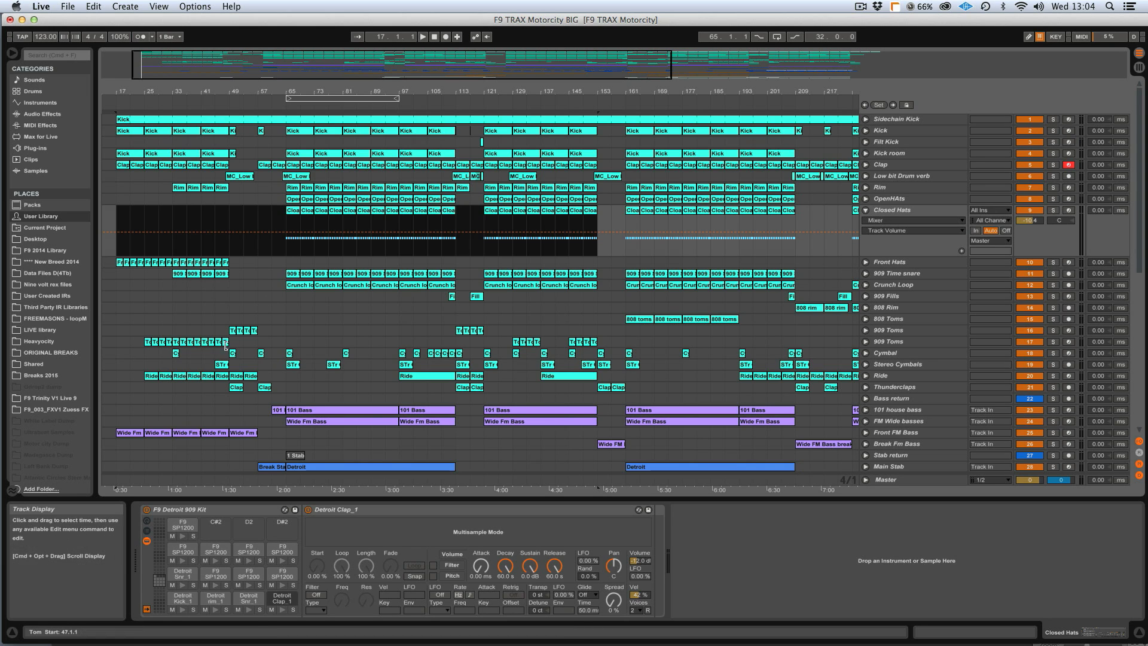
Show the devices of the upper 909 Toms track and select the Kick track.
click(886, 332)
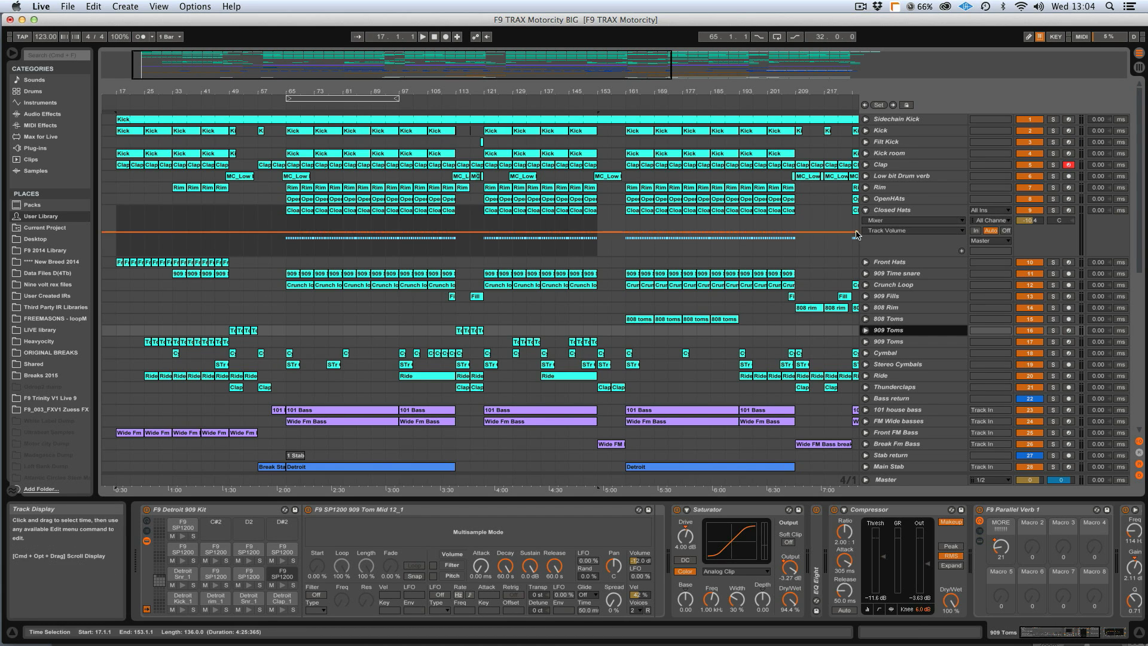
drag(680, 93, 740, 154)
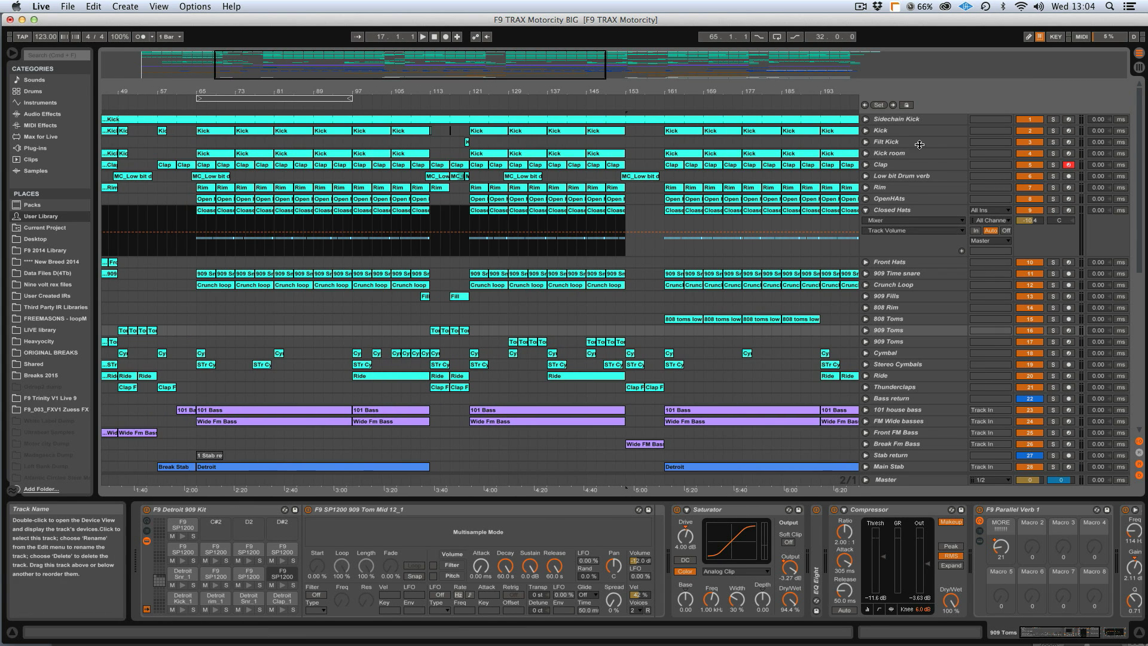
click(879, 132)
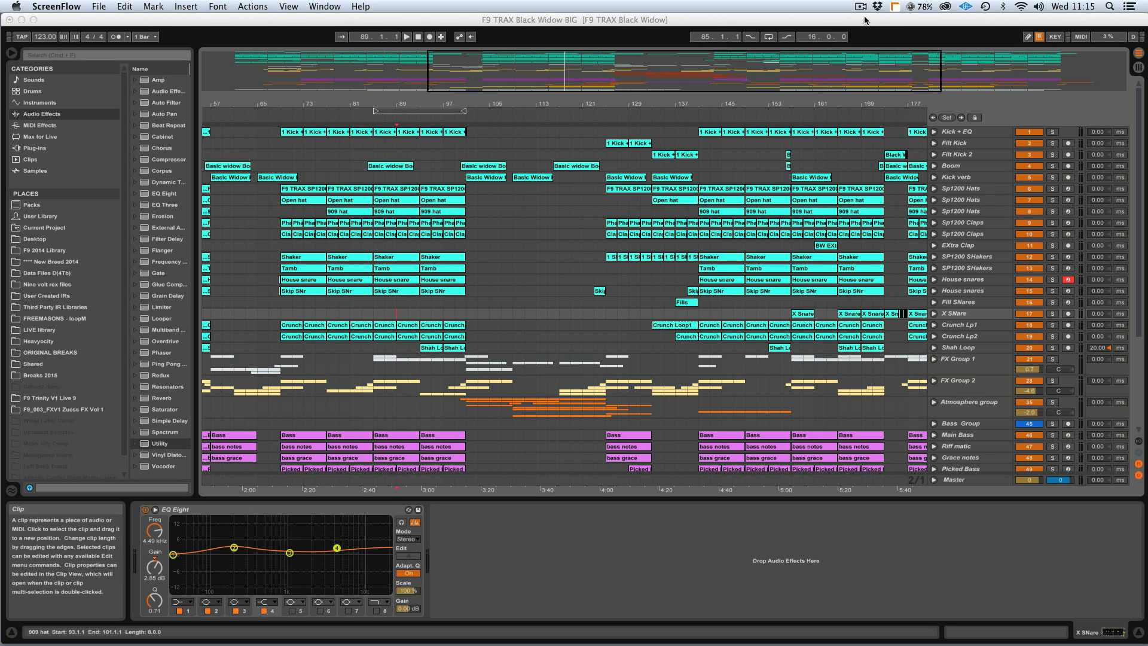
In the F9 TRAX Black Widow set, select bars 89 to 179 across the X SNare, Crunch Lp1 and Crunch Lp2 tracks.
click(396, 315)
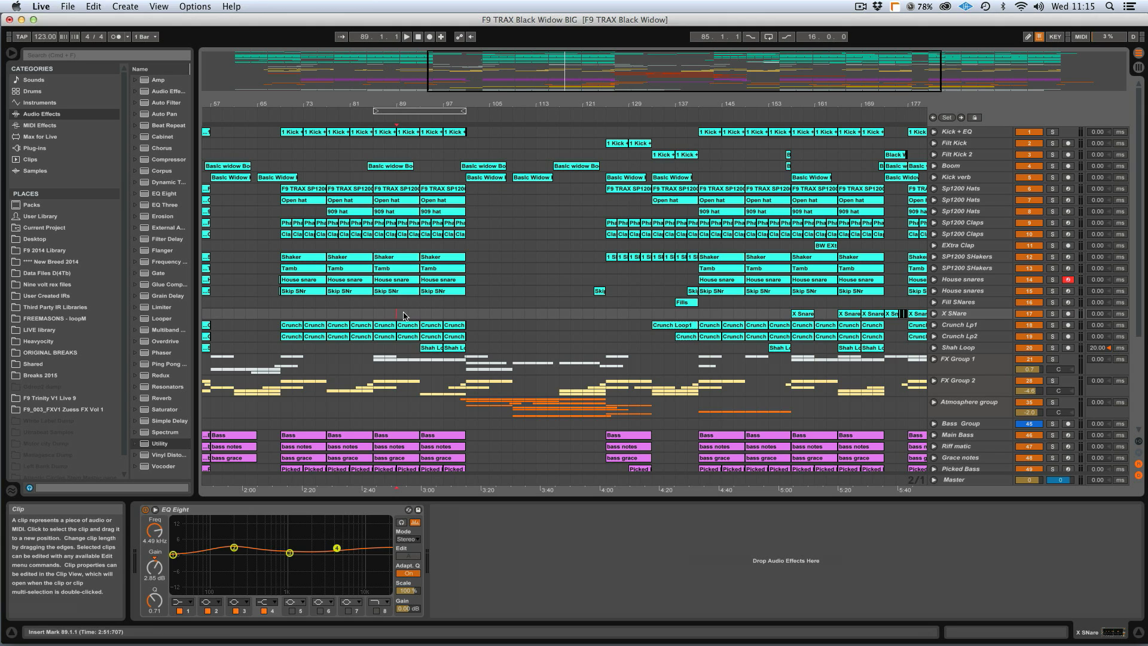
drag(400, 316, 920, 336)
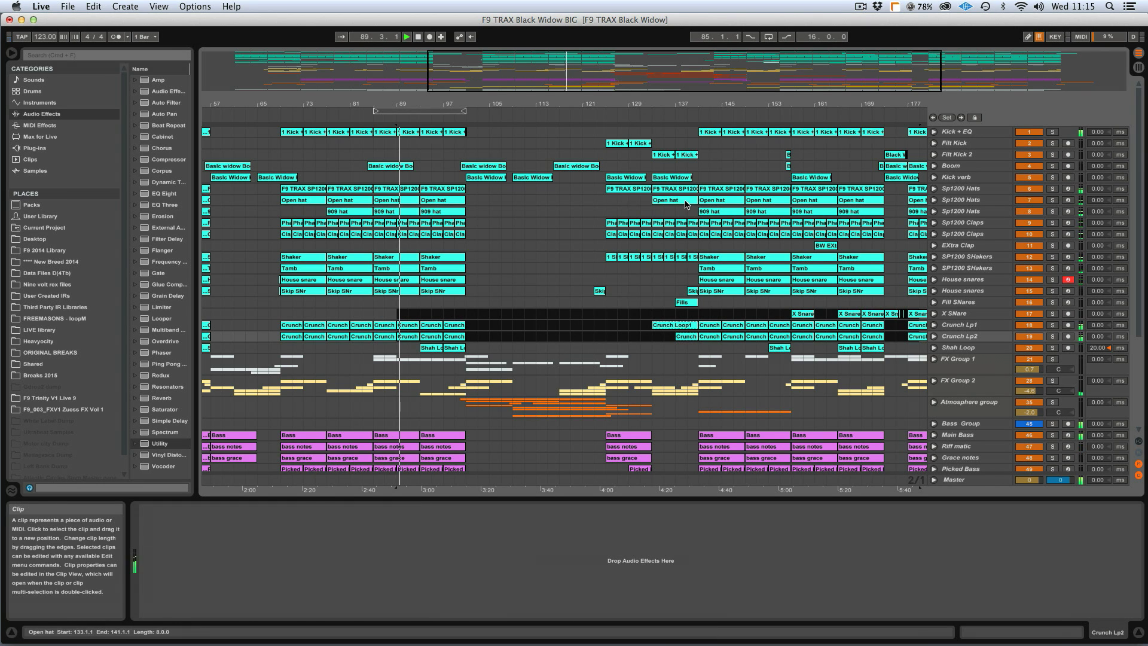
Examine the effect devices on the Bass Group and on the Master track while the arrangement plays.
scroll(668, 199, down, 3)
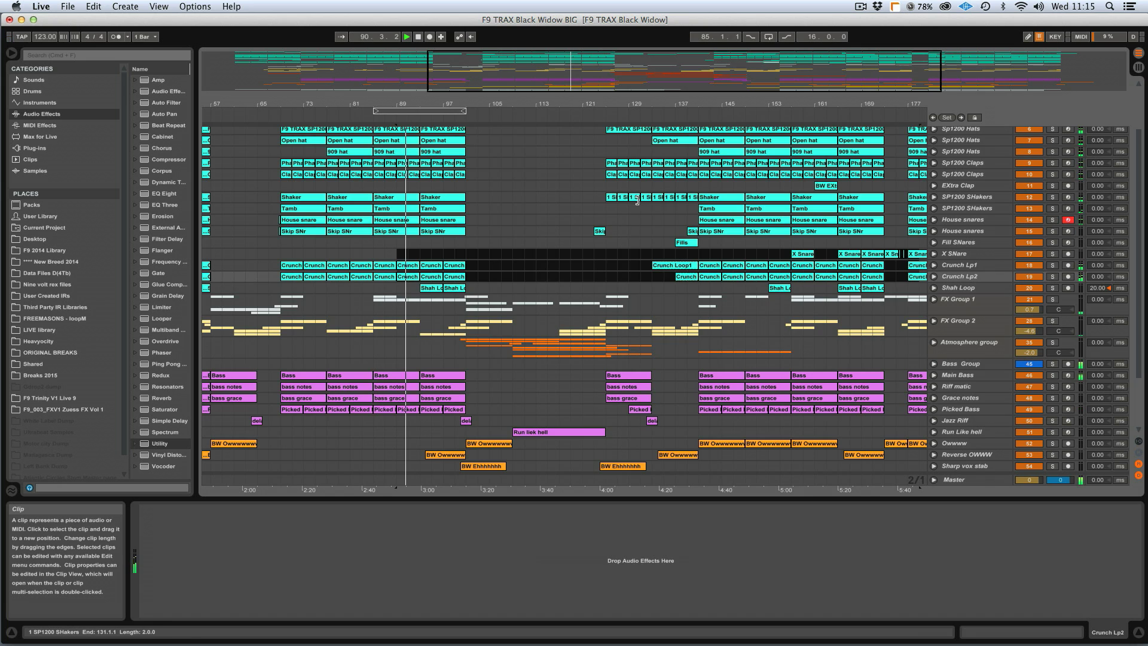
scroll(640, 202, down, 3)
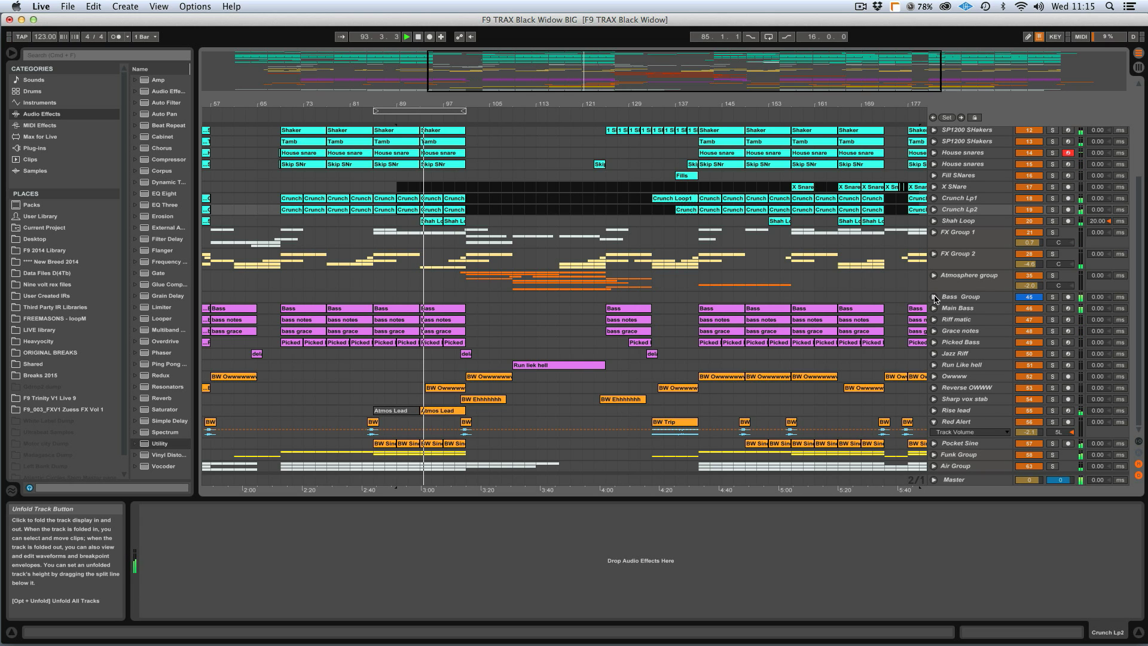
click(958, 297)
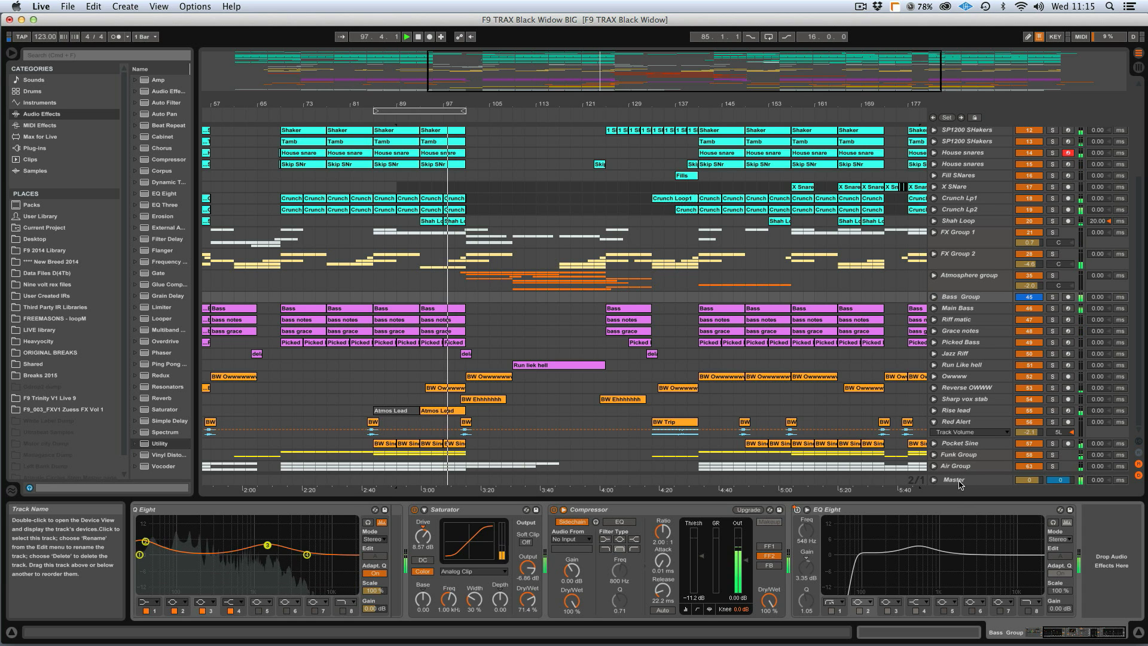
click(955, 481)
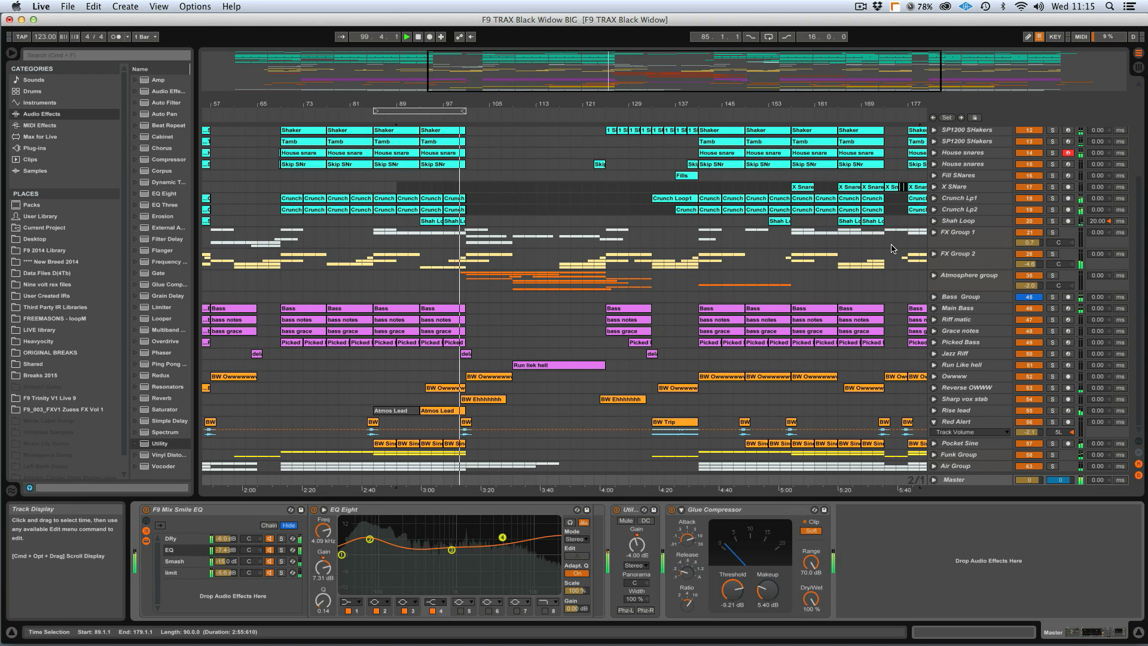
Unfold the Atmosphere group and its Nord Atmos 1, Low Note, Nord Growler and Nord sequence tracks to view their audio clips.
click(934, 276)
scroll(679, 377, down, 1)
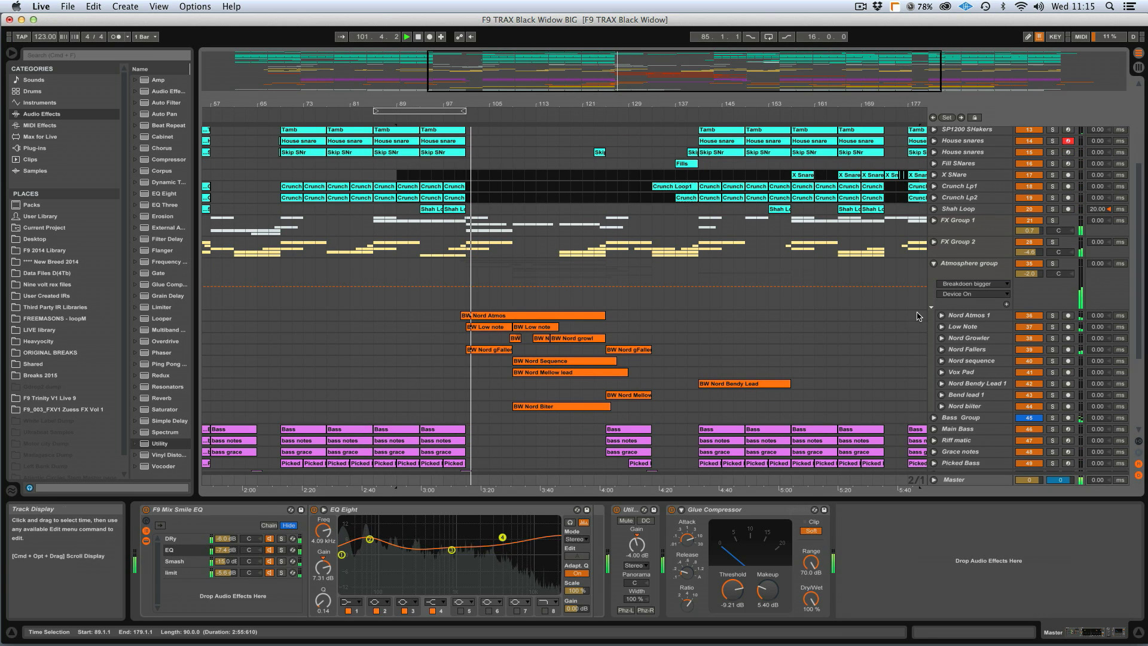
click(943, 316)
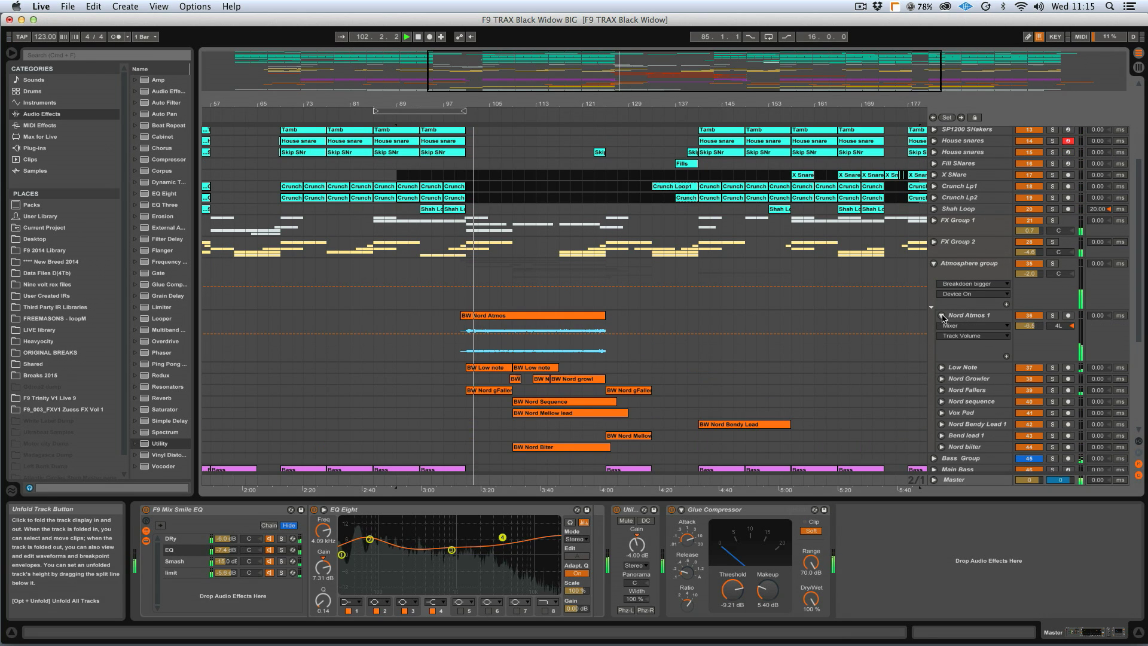
click(942, 379)
click(942, 367)
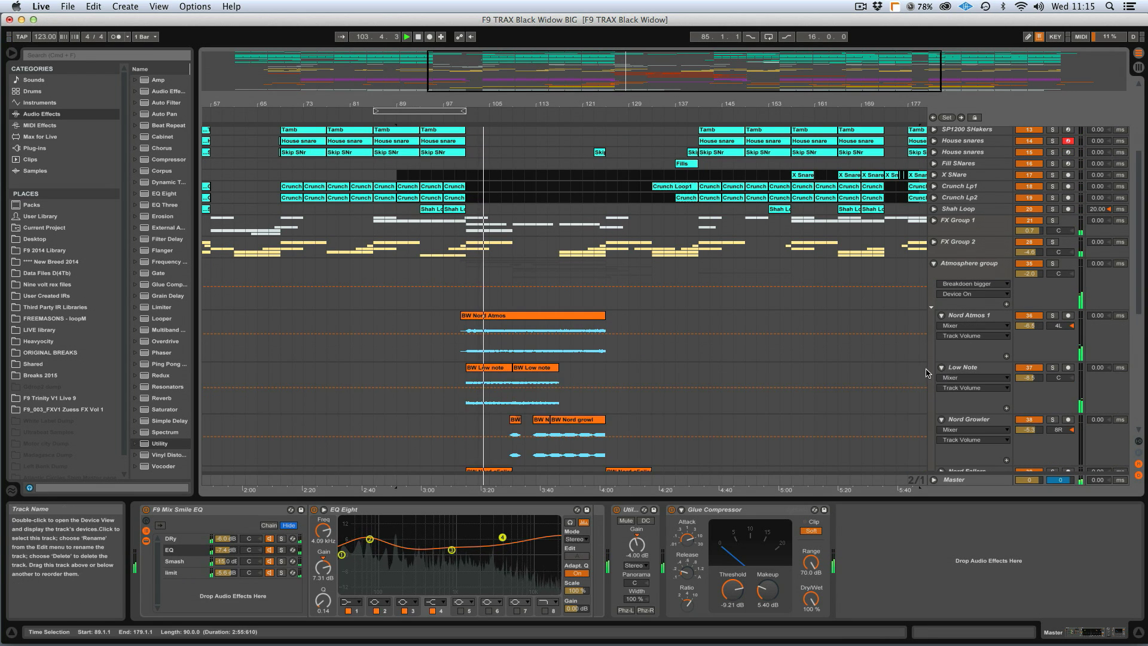
scroll(874, 367, down, 5)
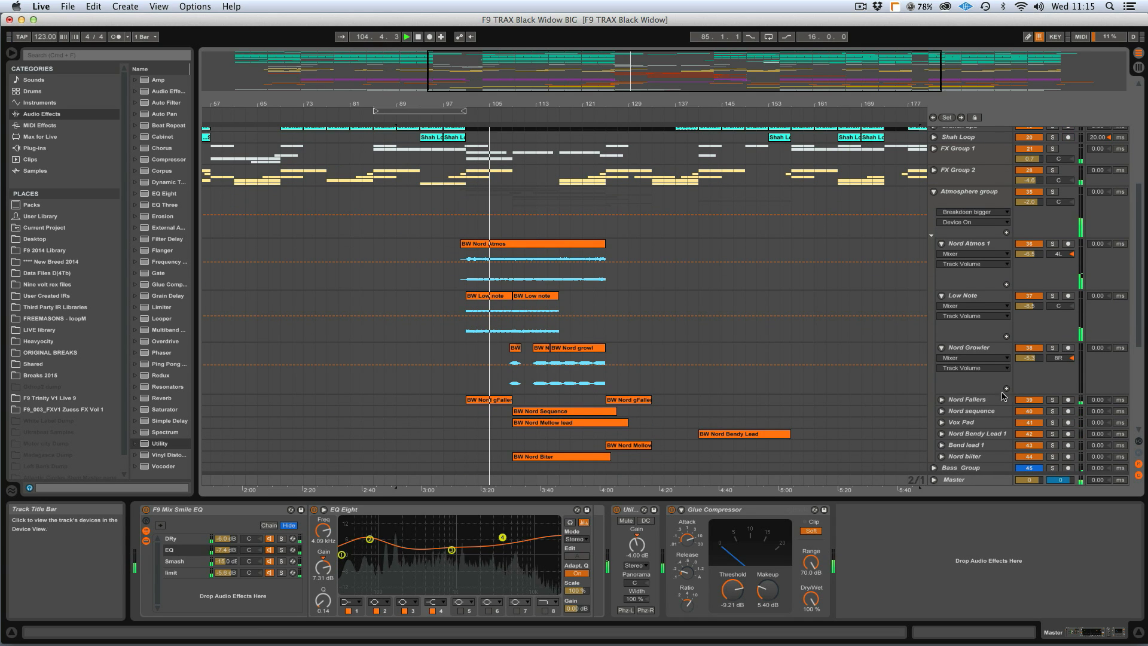
click(941, 411)
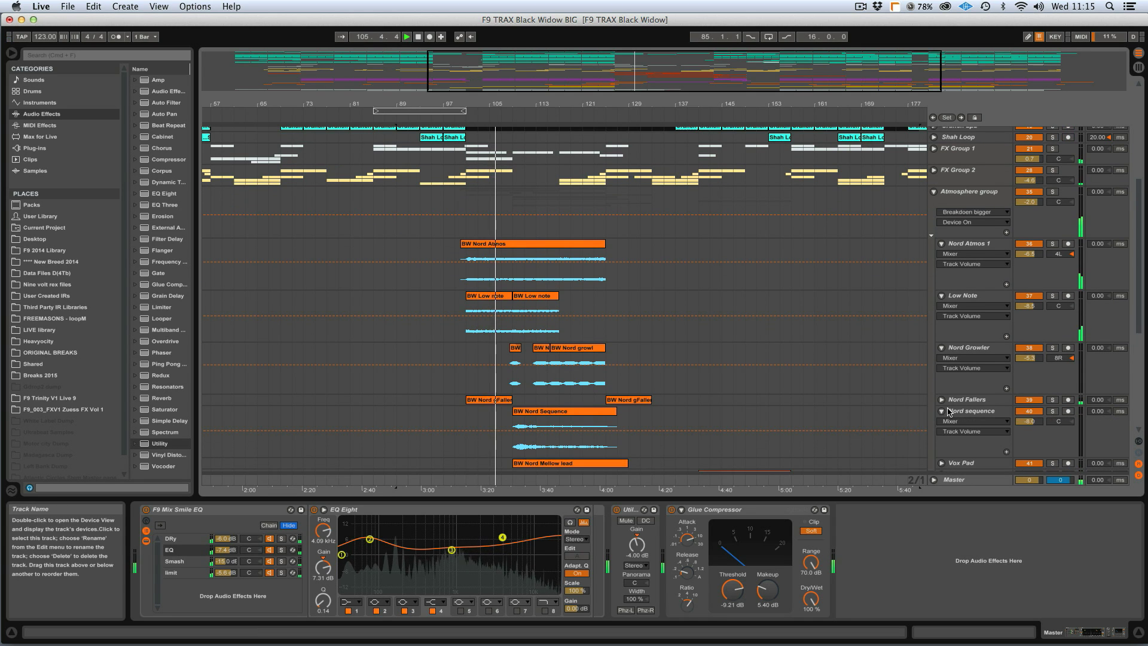
Place the insert marker at bar 121 on the X SNare track and examine the breakdown's Nord, bass and vocal clips.
scroll(947, 411, down, 5)
scroll(947, 411, down, 5)
scroll(966, 378, down, 5)
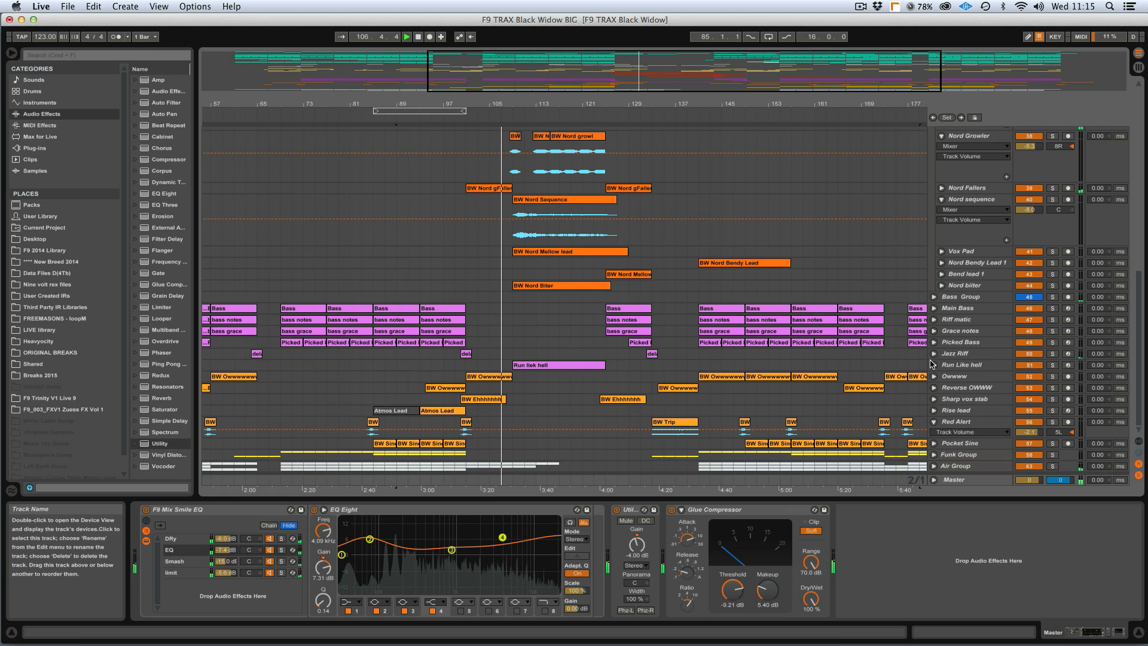
scroll(931, 192, up, 20)
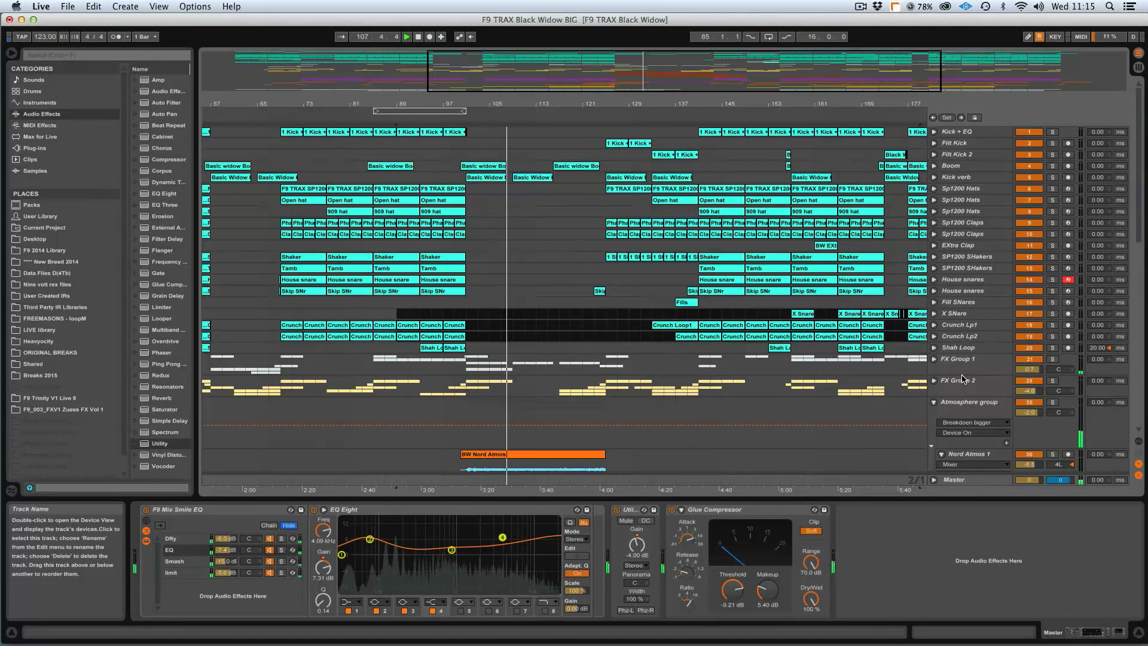
key(plus)
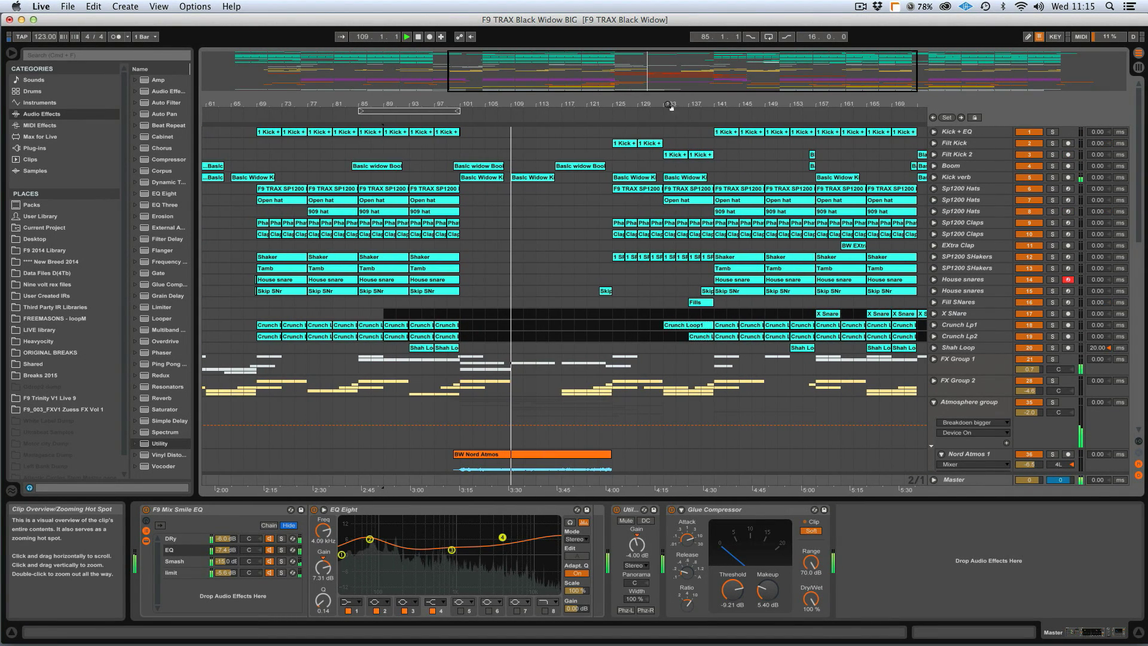
click(587, 313)
scroll(726, 359, down, 20)
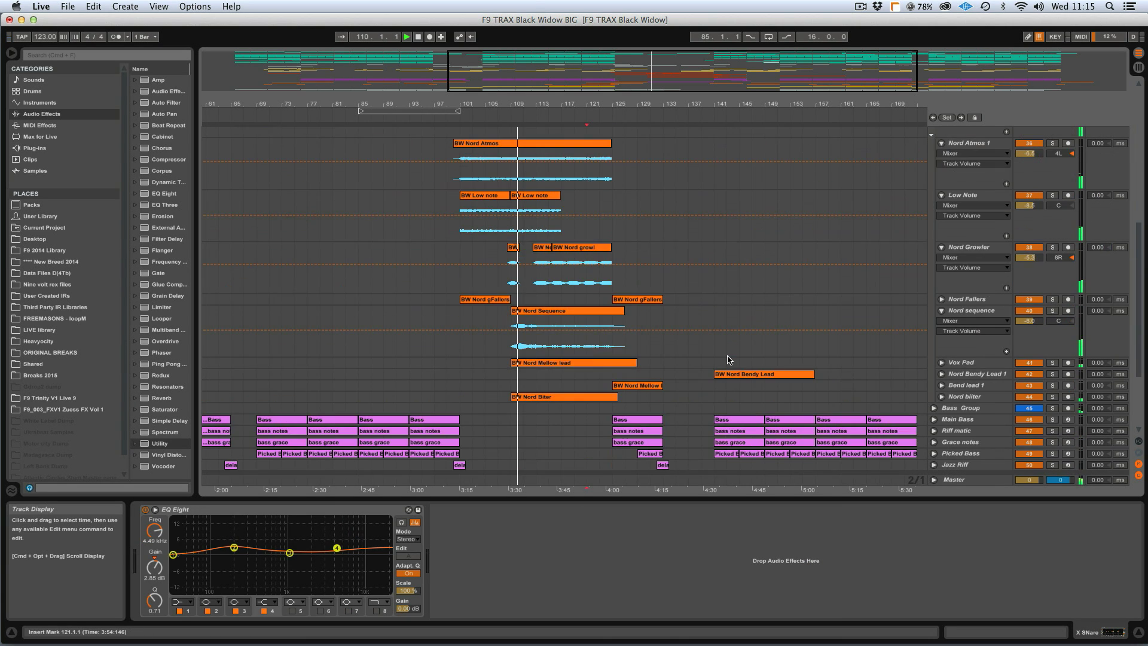
scroll(745, 361, down, 8)
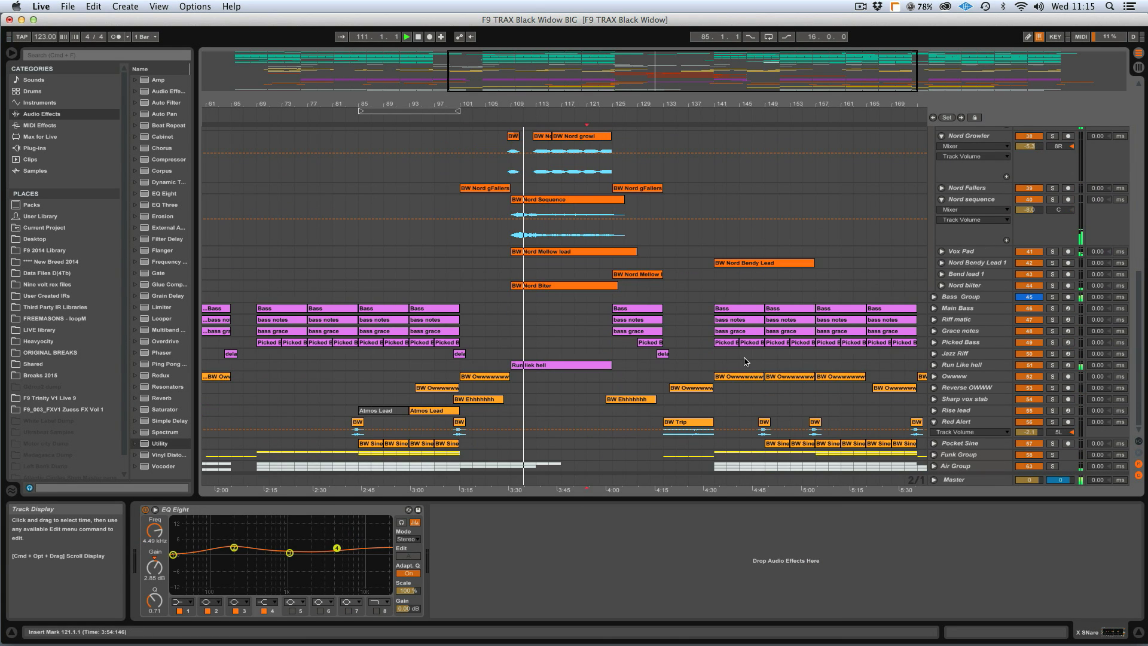
scroll(745, 361, right, 5)
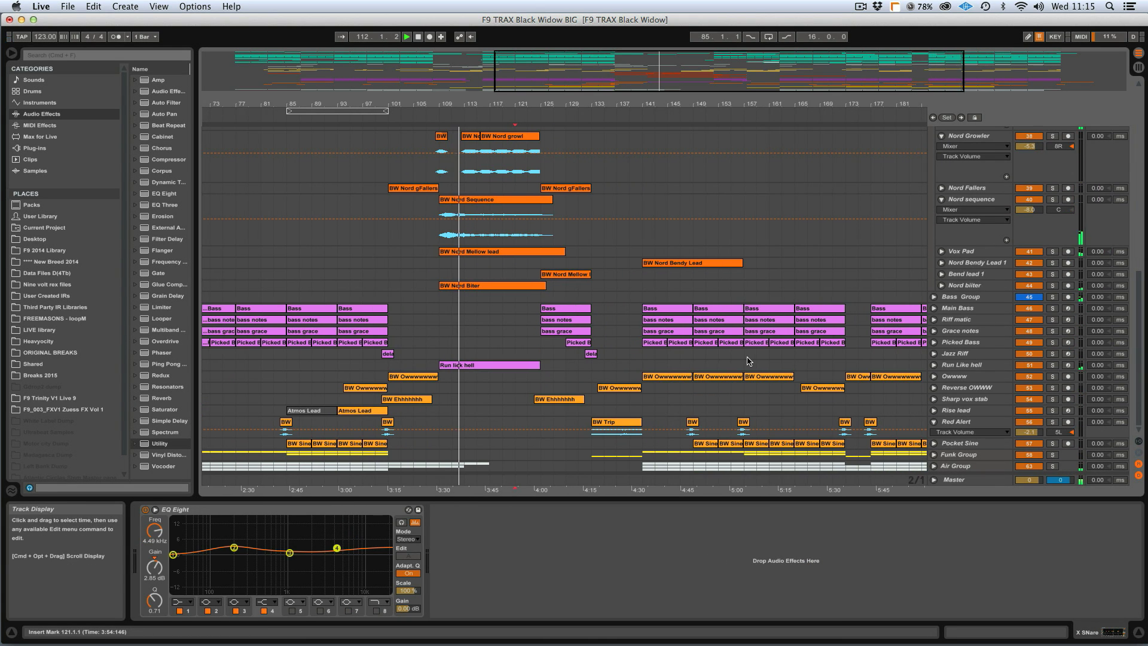
Fold the Atmosphere group and show its Breakdown bigger rack and Reverb settings.
scroll(747, 361, up, 10)
click(935, 220)
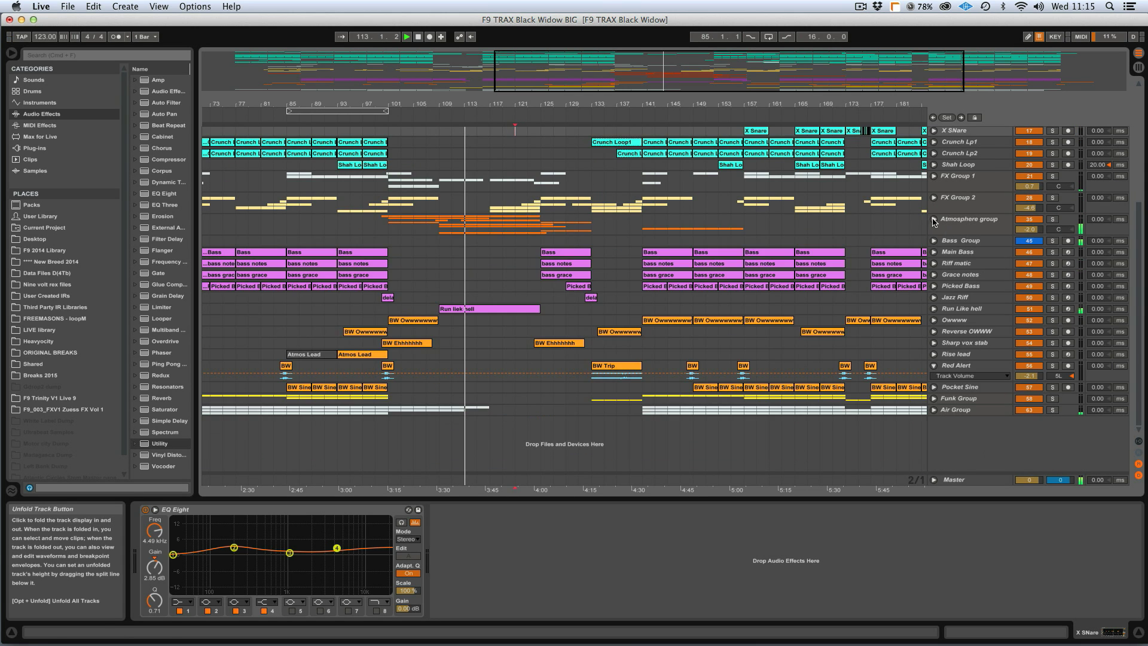
scroll(766, 266, up, 13)
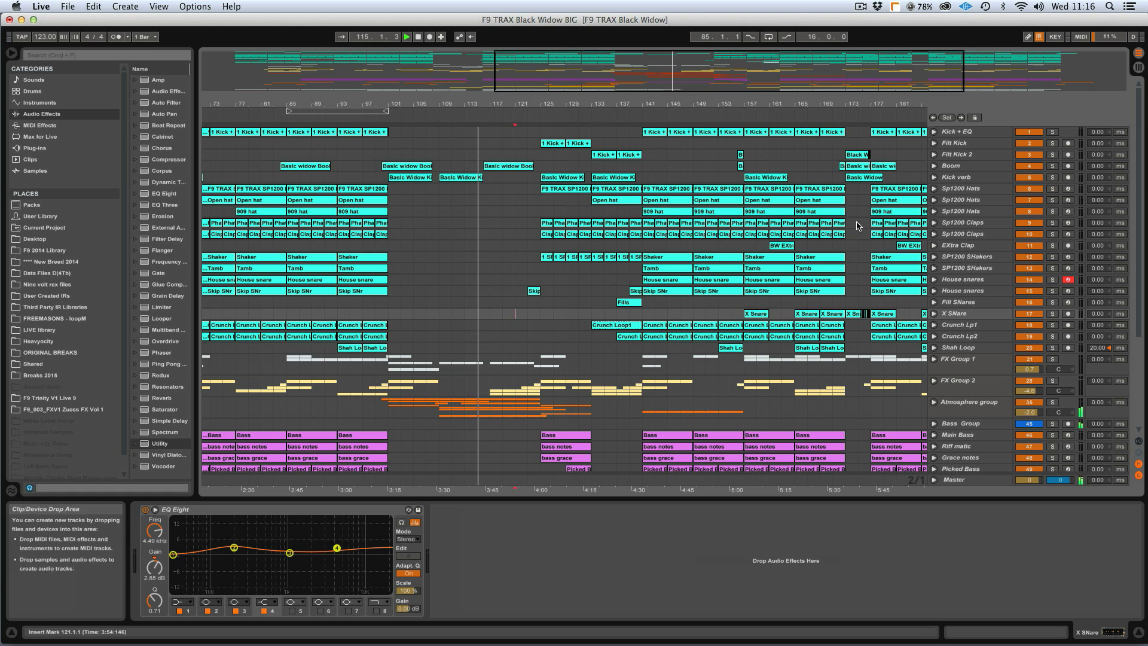
click(968, 402)
double_click(967, 402)
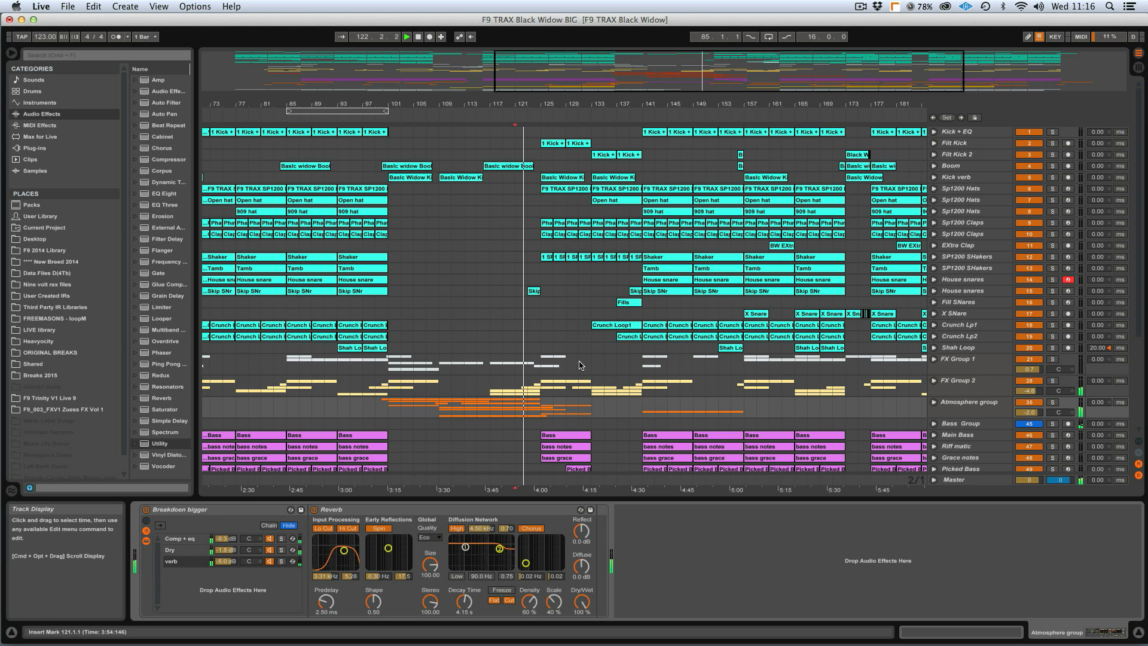
Unfold FX Group 2 along with its CLimber FX and Riser fx tracks to view their waveforms.
click(933, 381)
scroll(759, 371, down, 4)
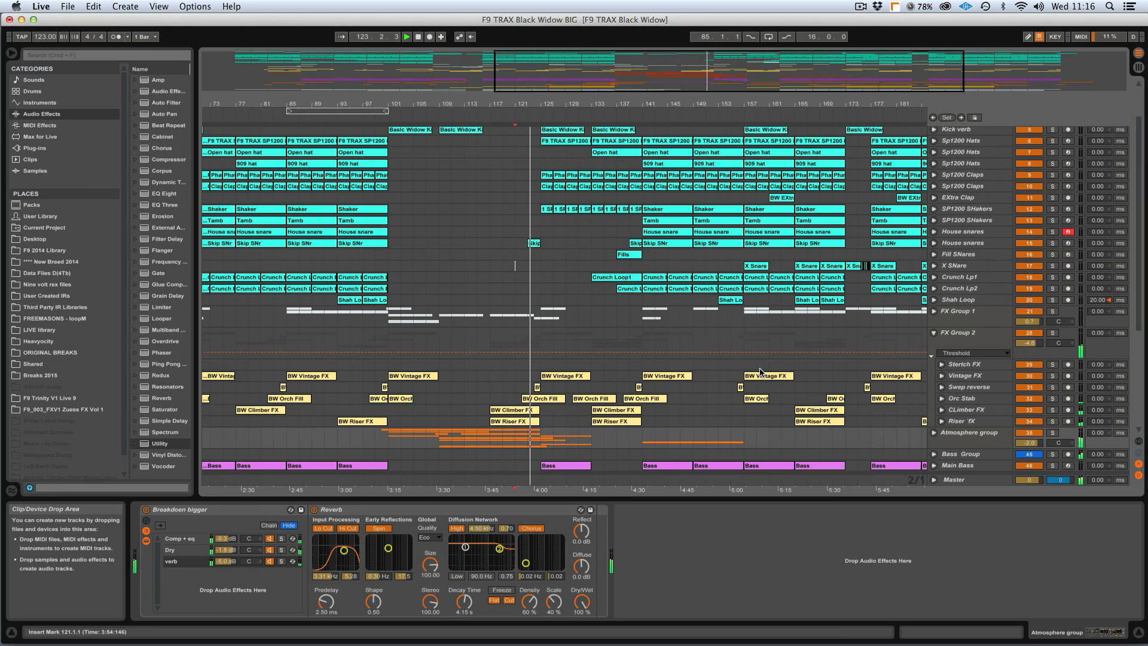
click(942, 410)
scroll(947, 435, down, 1)
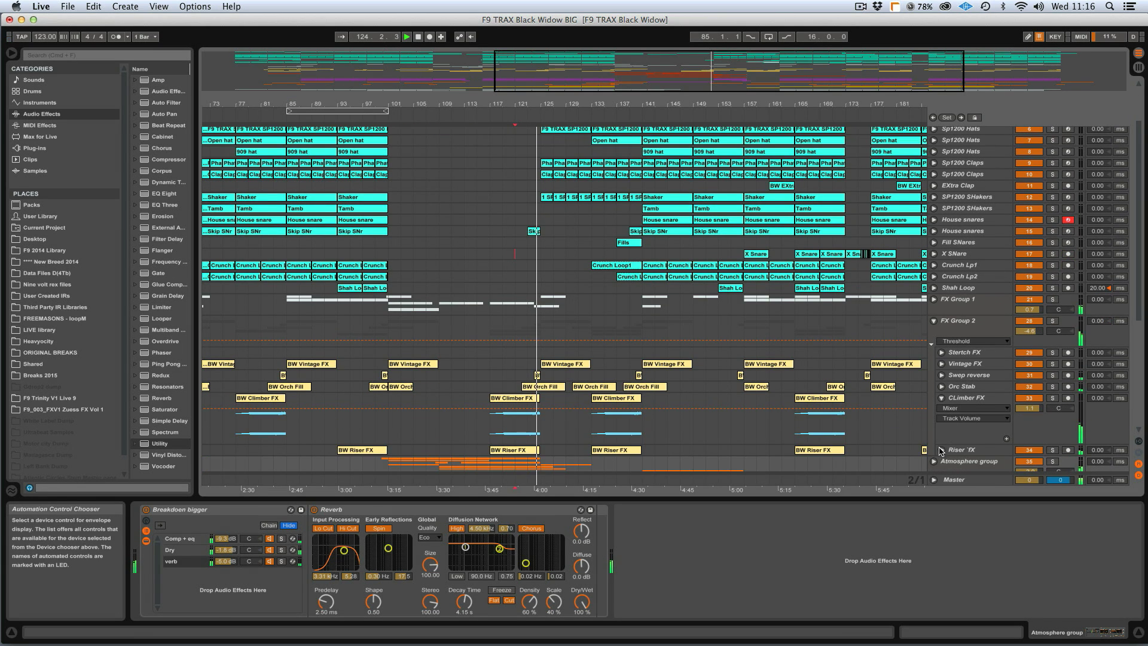
click(941, 450)
scroll(897, 430, down, 1)
Compare the FX Group 2 clips with the drum and bass parts around them, and fold the group.
scroll(794, 402, up, 2)
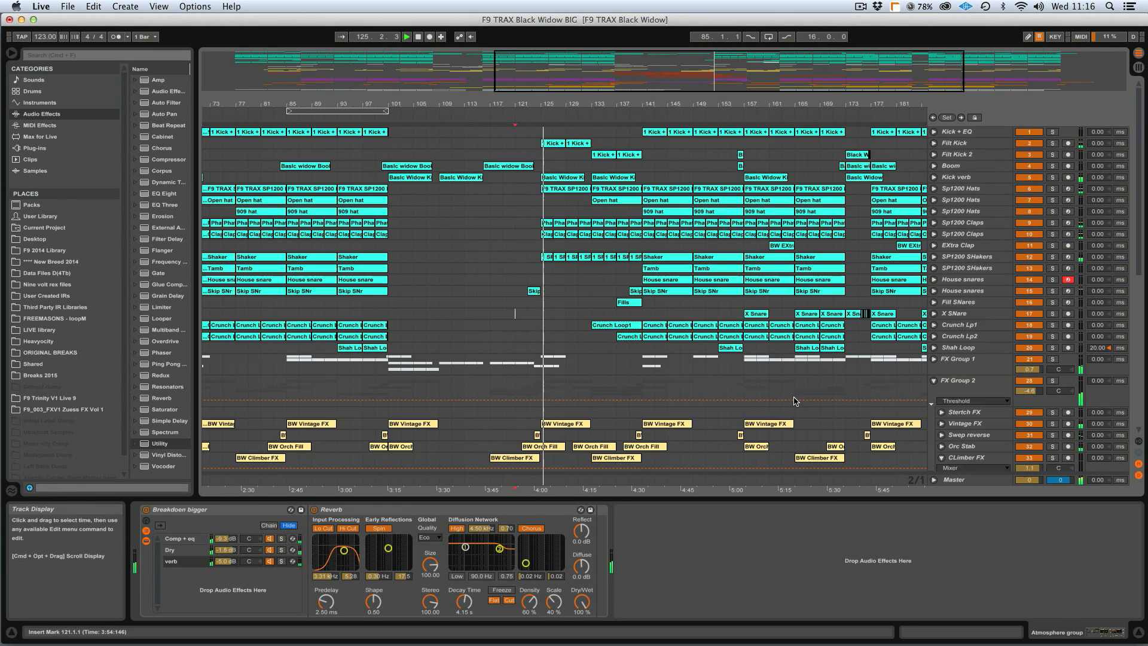
scroll(794, 402, down, 6)
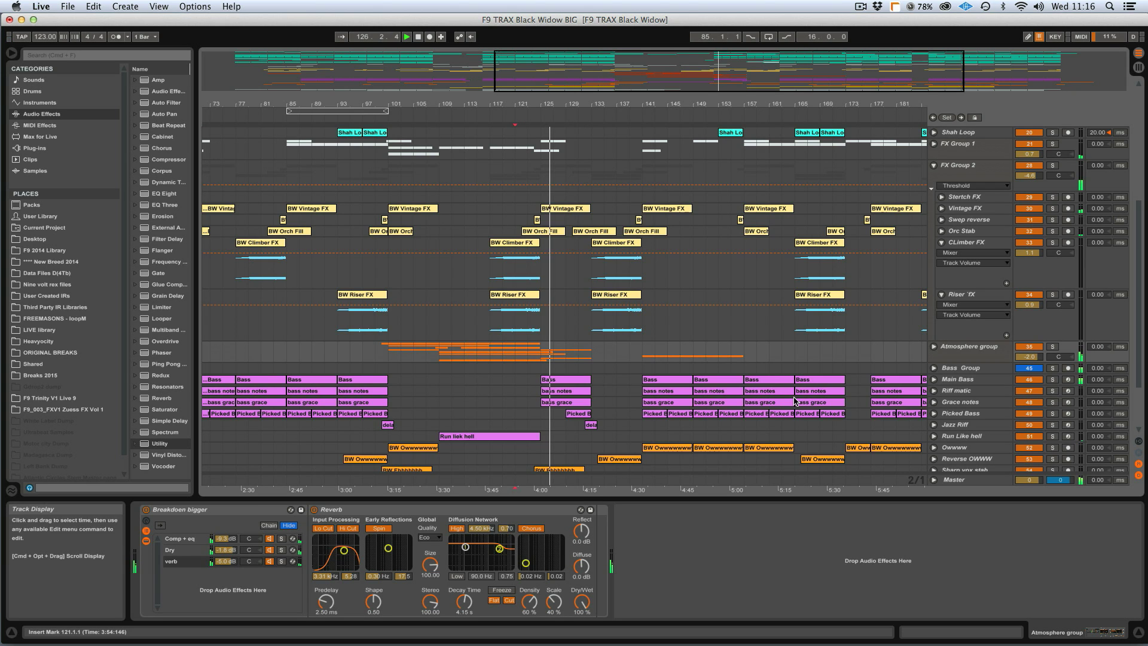
scroll(794, 403, up, 6)
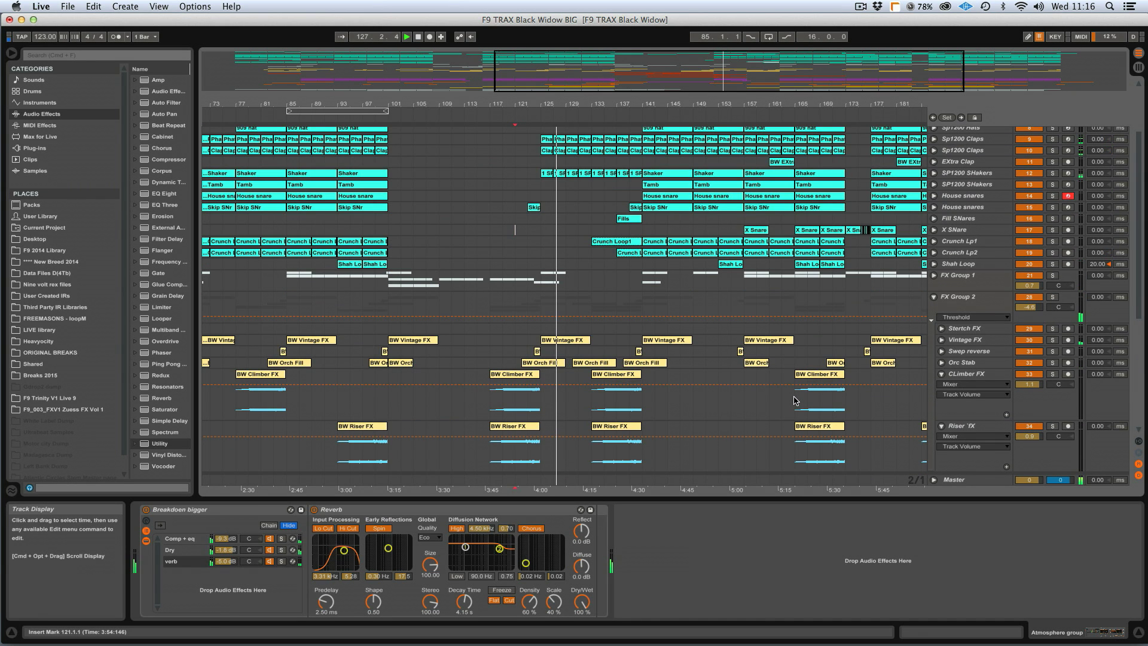
scroll(794, 401, up, 4)
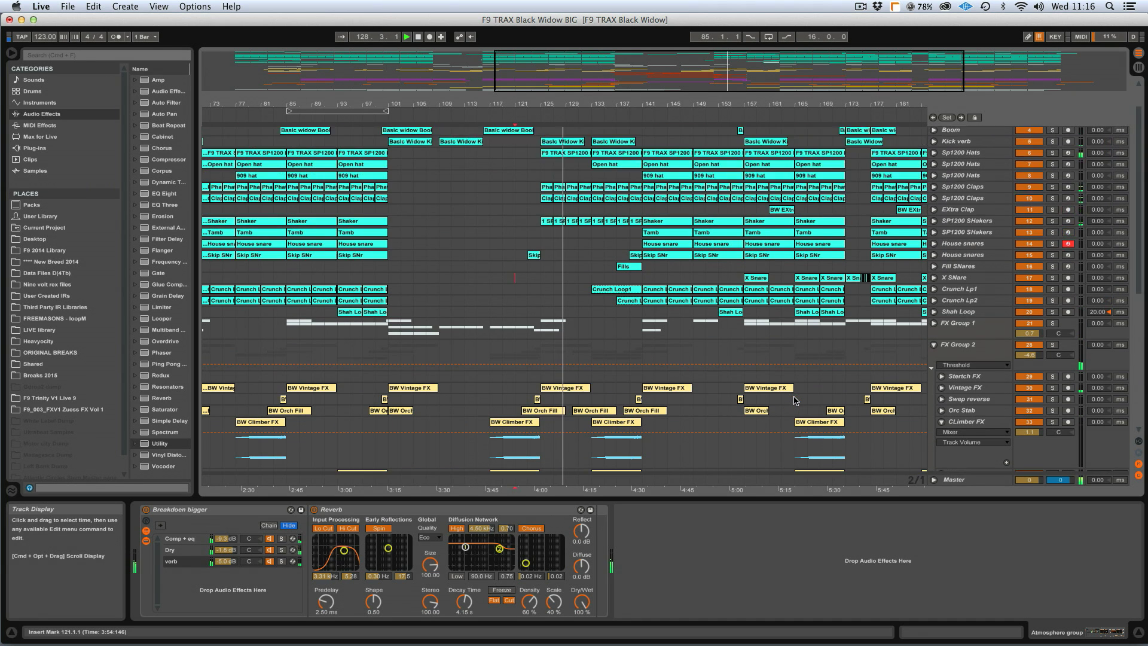
click(933, 381)
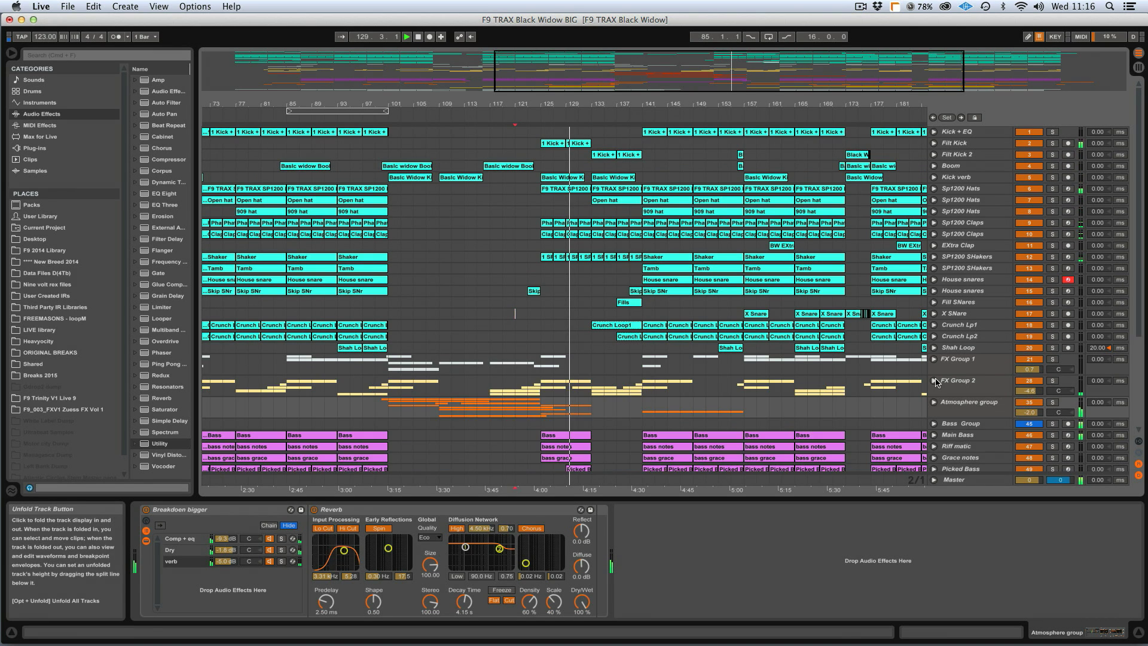
Examine the device chain of the Emin Funk track holding the Filt Funk clips in the Funk Group, and fold all tracks.
scroll(628, 399, down, 1)
scroll(627, 399, down, 5)
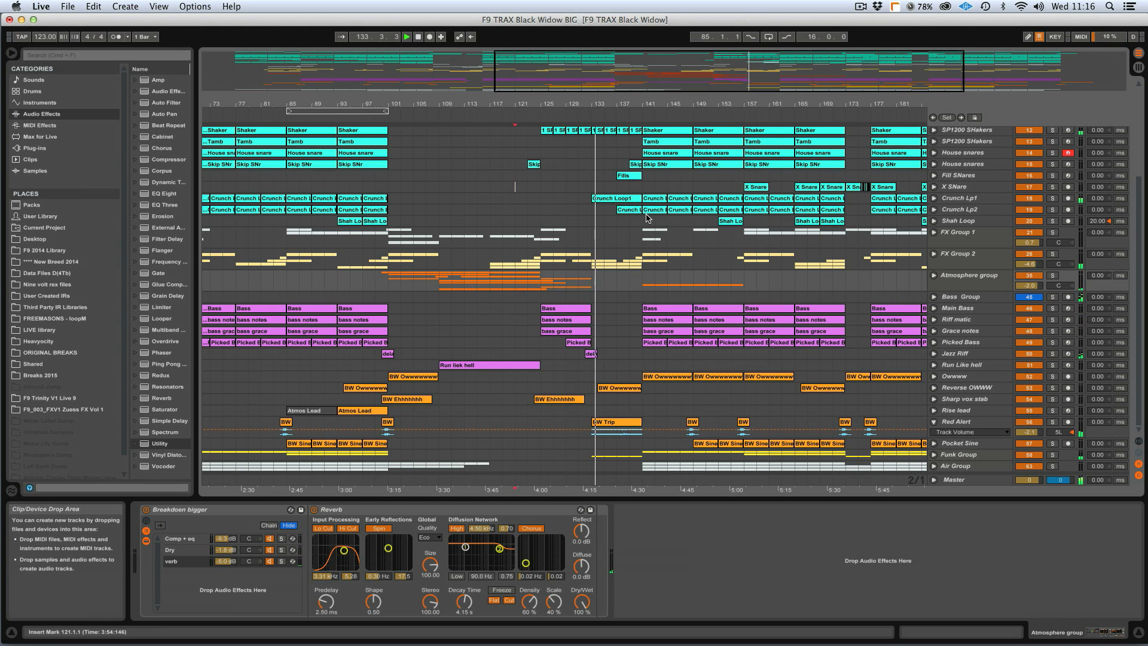
click(934, 455)
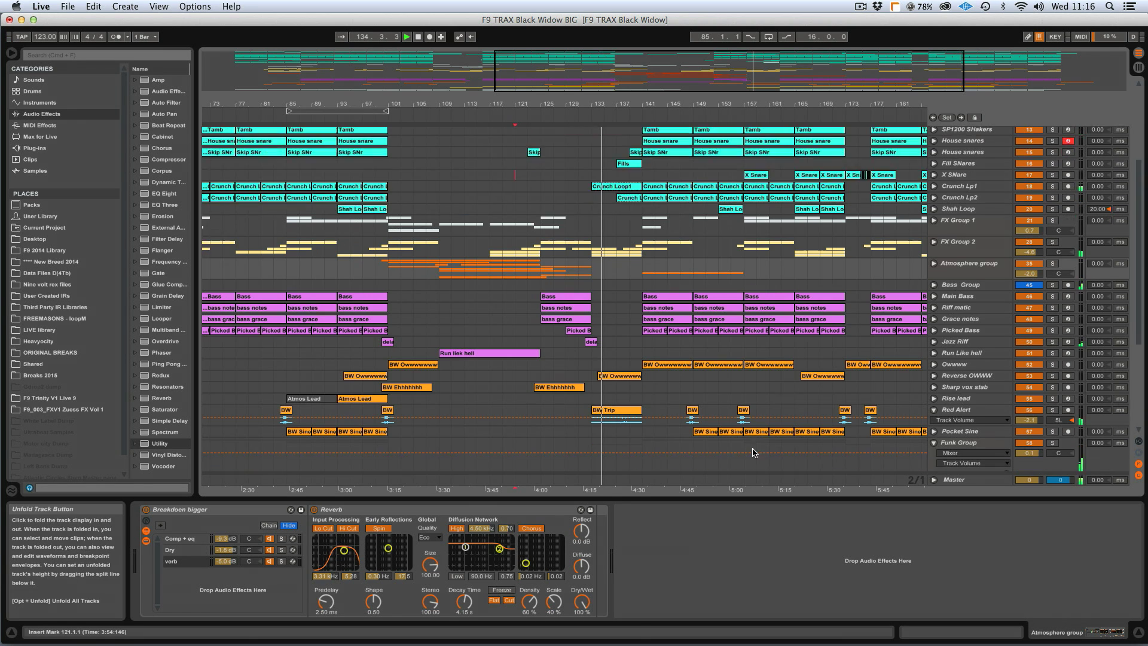
click(632, 404)
double_click(956, 403)
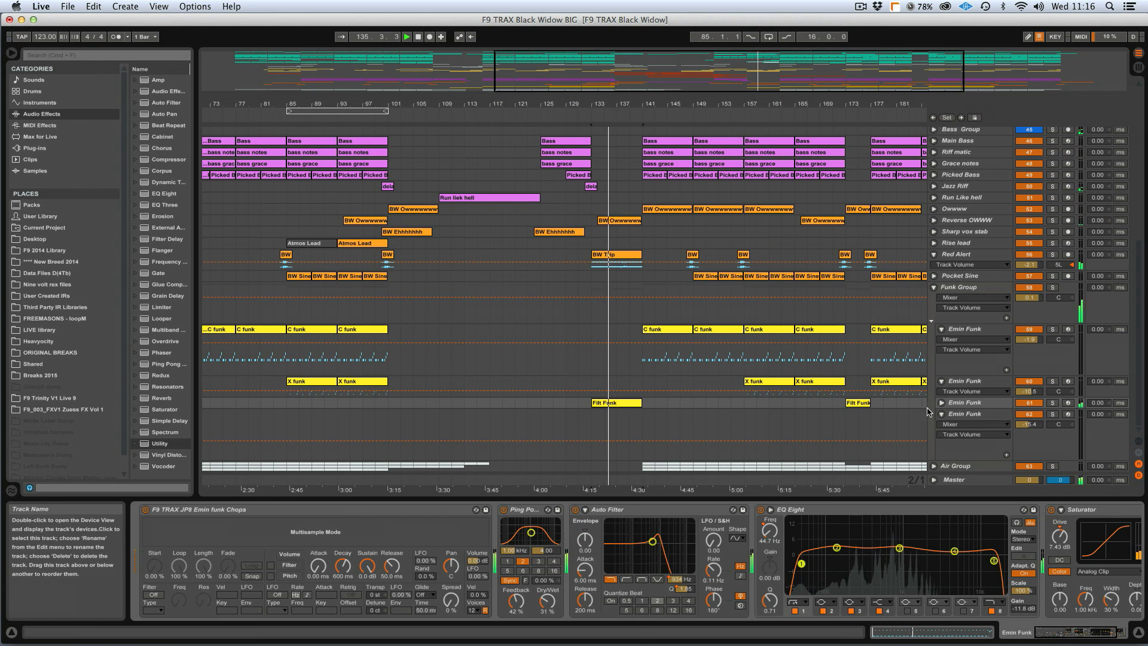
scroll(920, 561, right, 3)
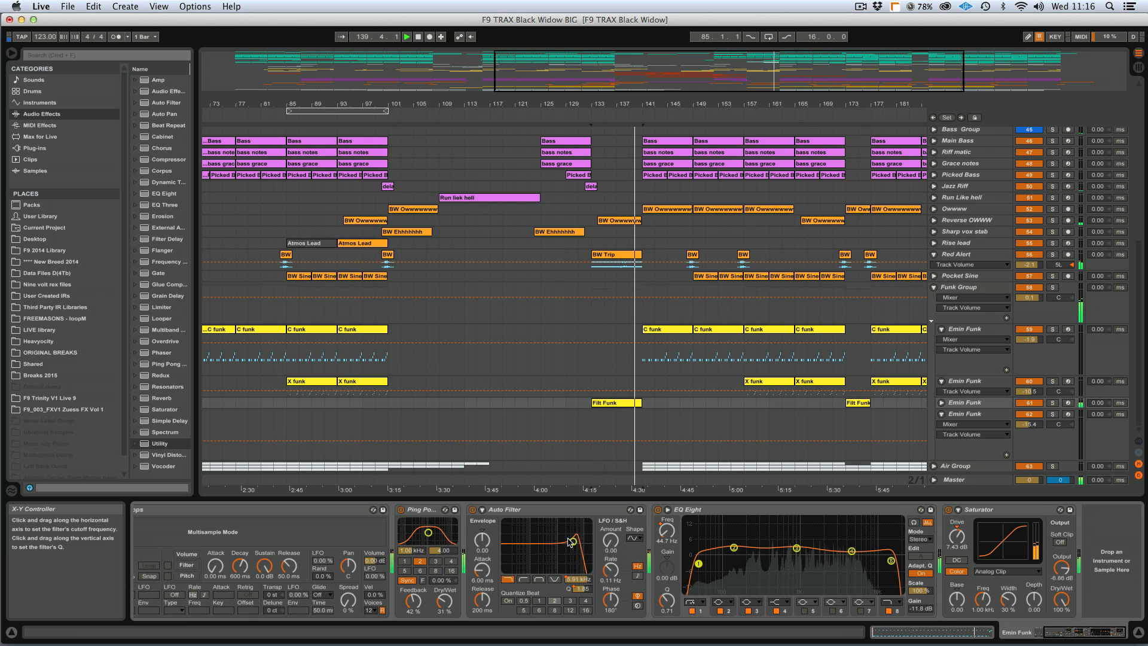
alt+click(933, 287)
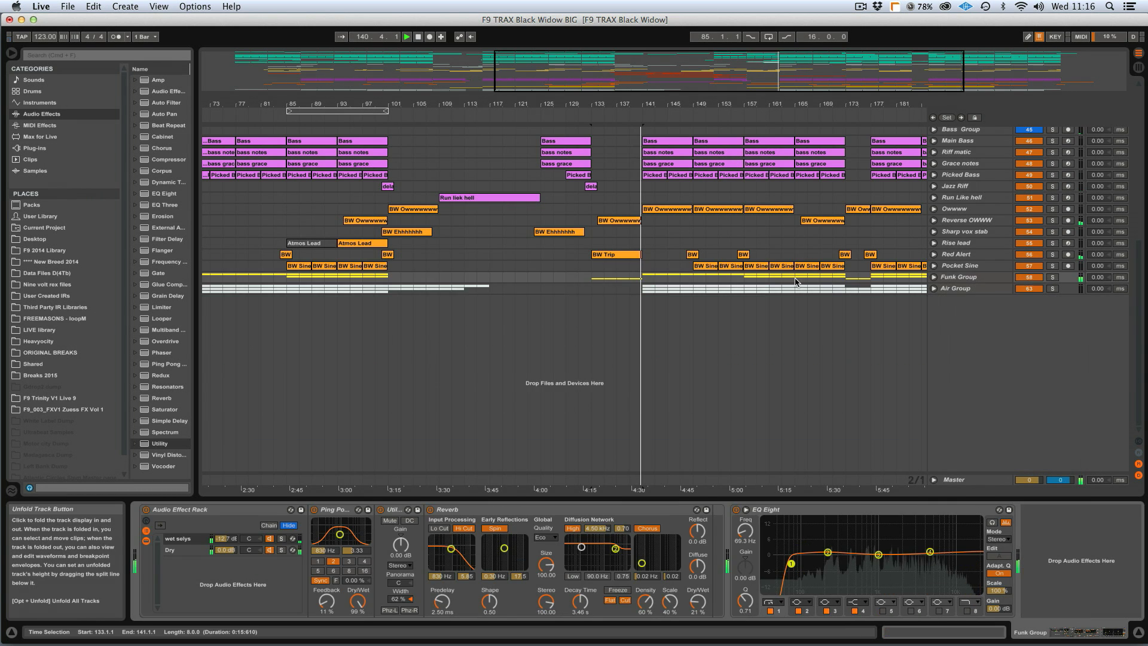
scroll(885, 284, up, 10)
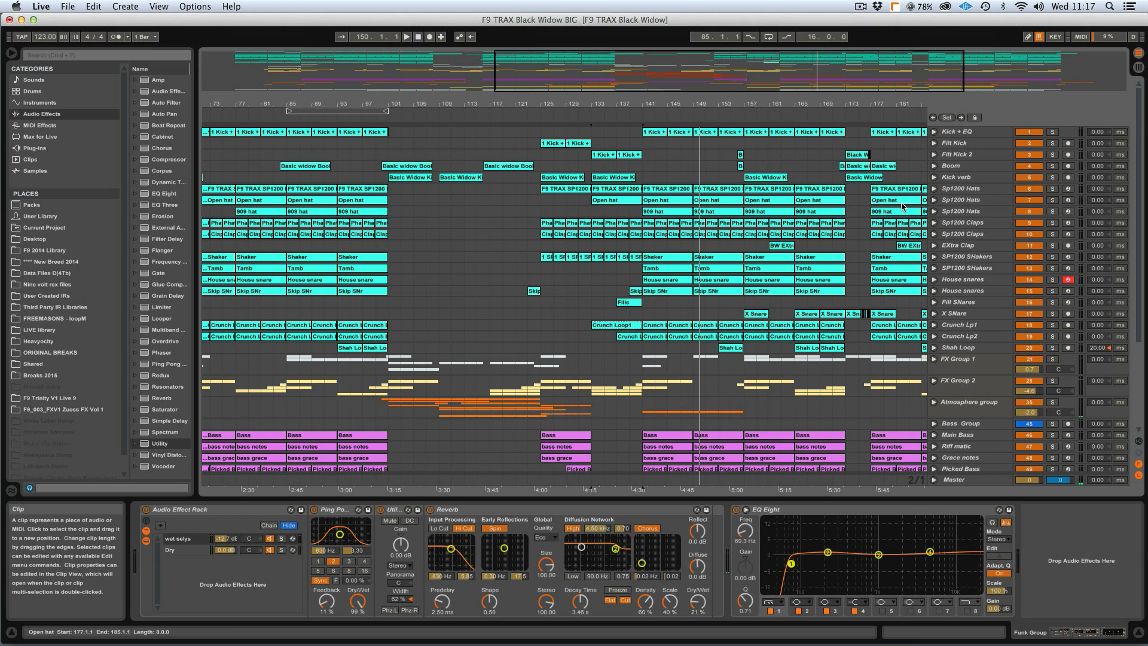
Unfold the first Sp1200 Hats track and the Kick + EQ track, zoomed to about bars 107 to 161.
click(975, 191)
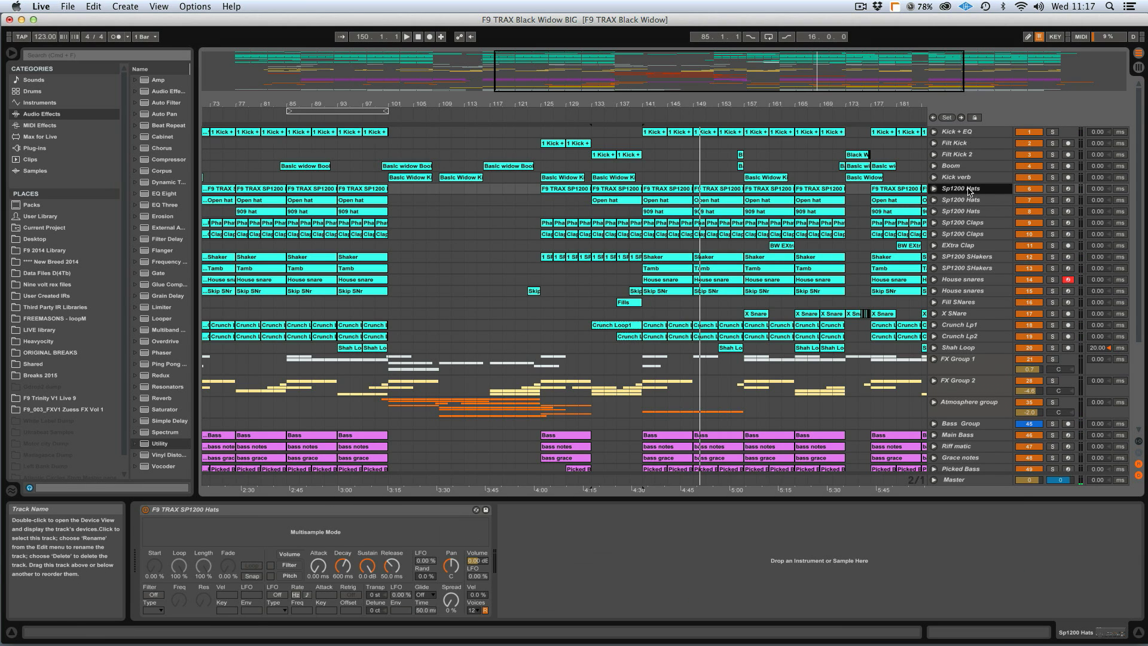
click(934, 189)
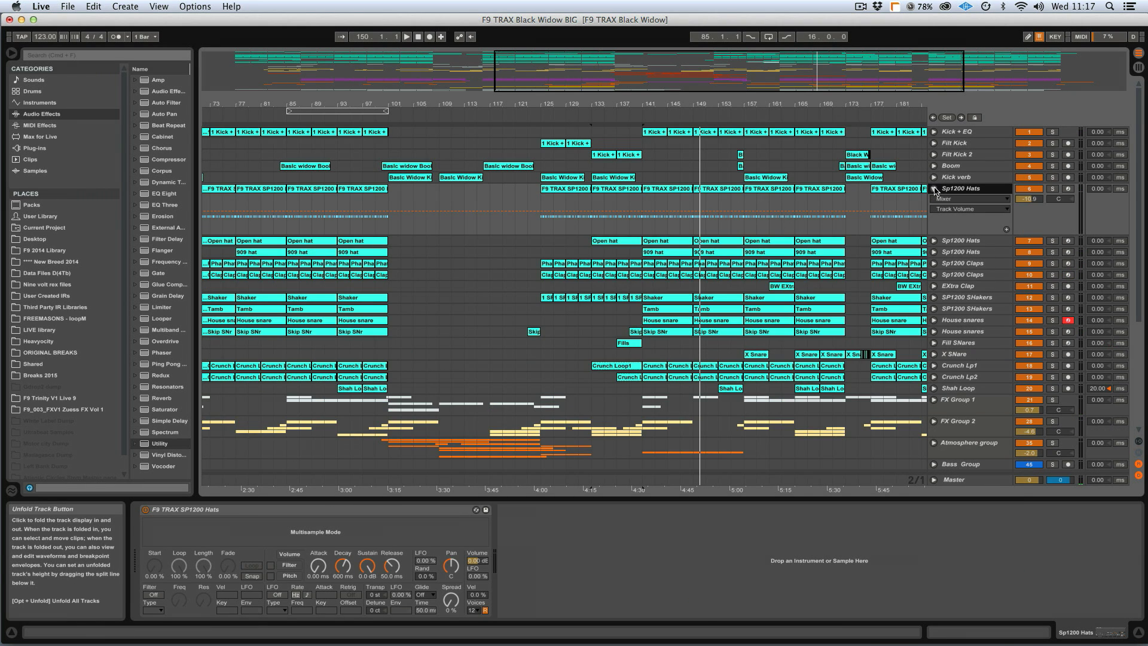
click(962, 132)
click(934, 131)
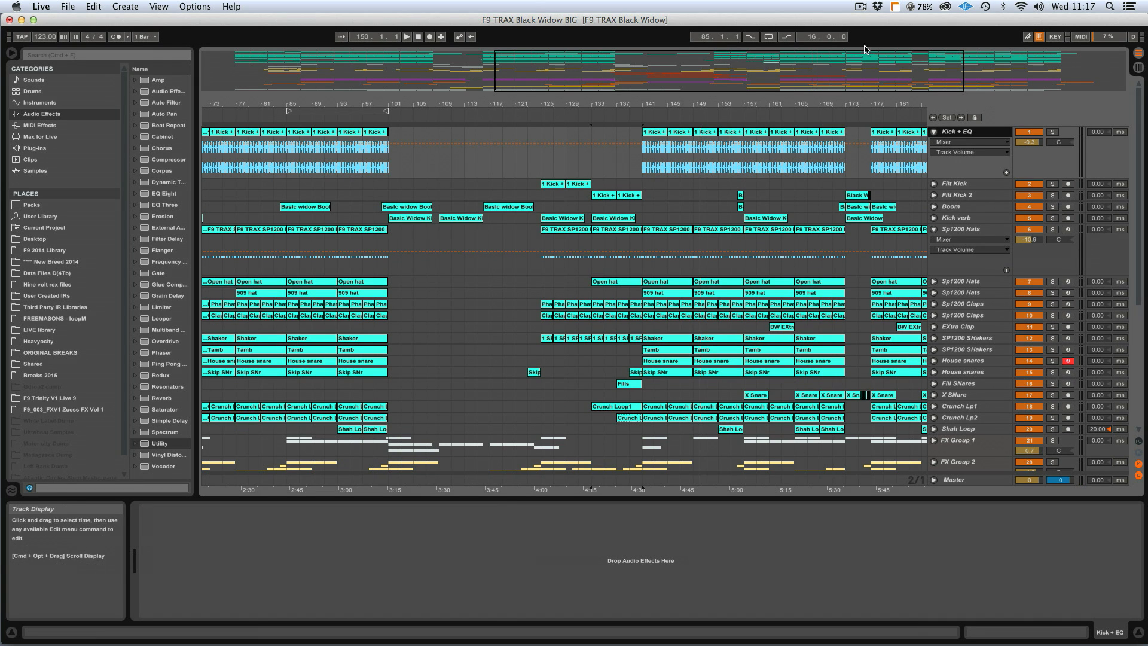
mouse_move(796, 71)
mouse_down()
mouse_move(786, 101)
mouse_move(805, 71)
mouse_move(799, 55)
mouse_up()
Arm the first Sp1200 Hats track for recording and play a note to audition its sampler instrument.
click(961, 230)
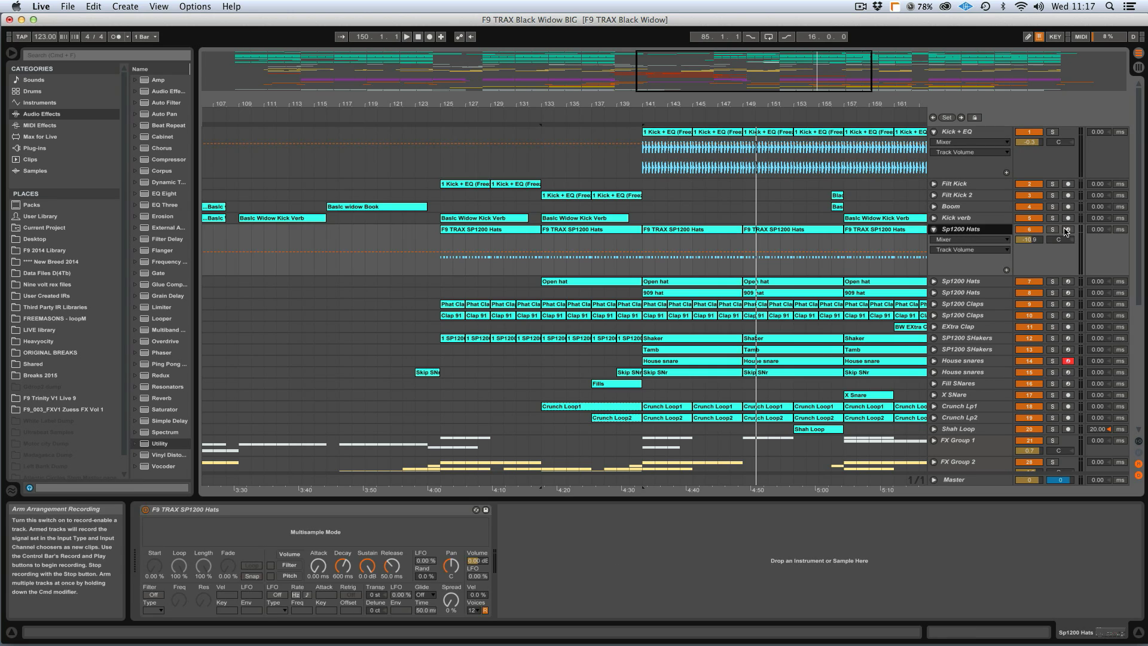
click(1068, 230)
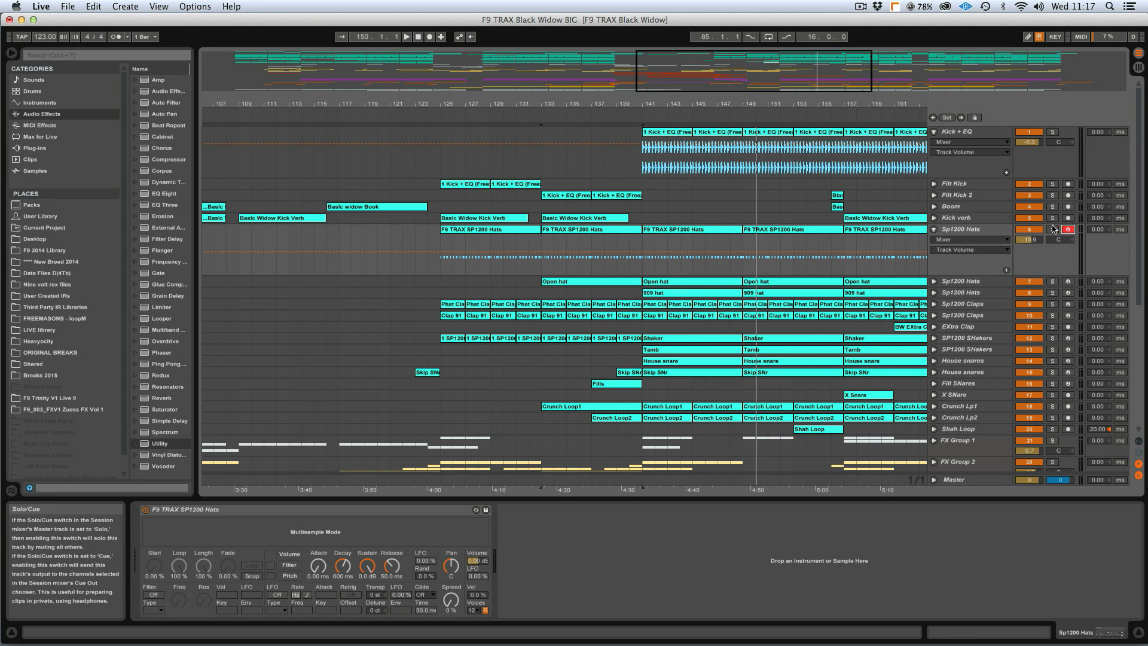
key(a)
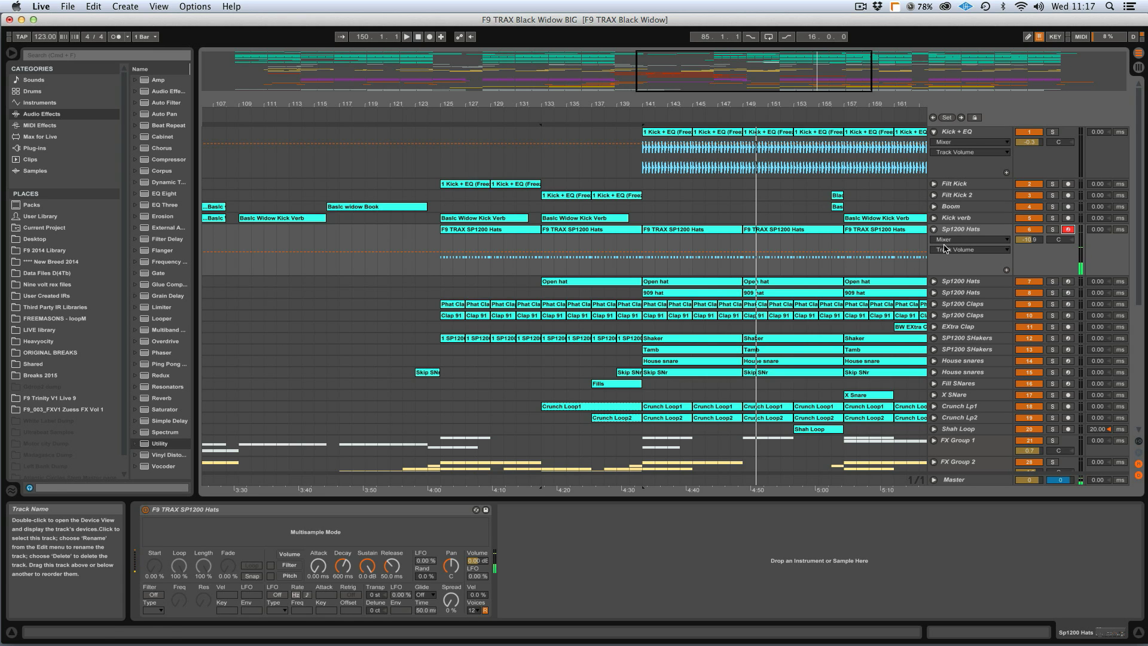
Unfold the Sp1200 Hats track with the 909 hat clips and arm the first Sp1200 Claps track for recording.
click(934, 293)
click(946, 348)
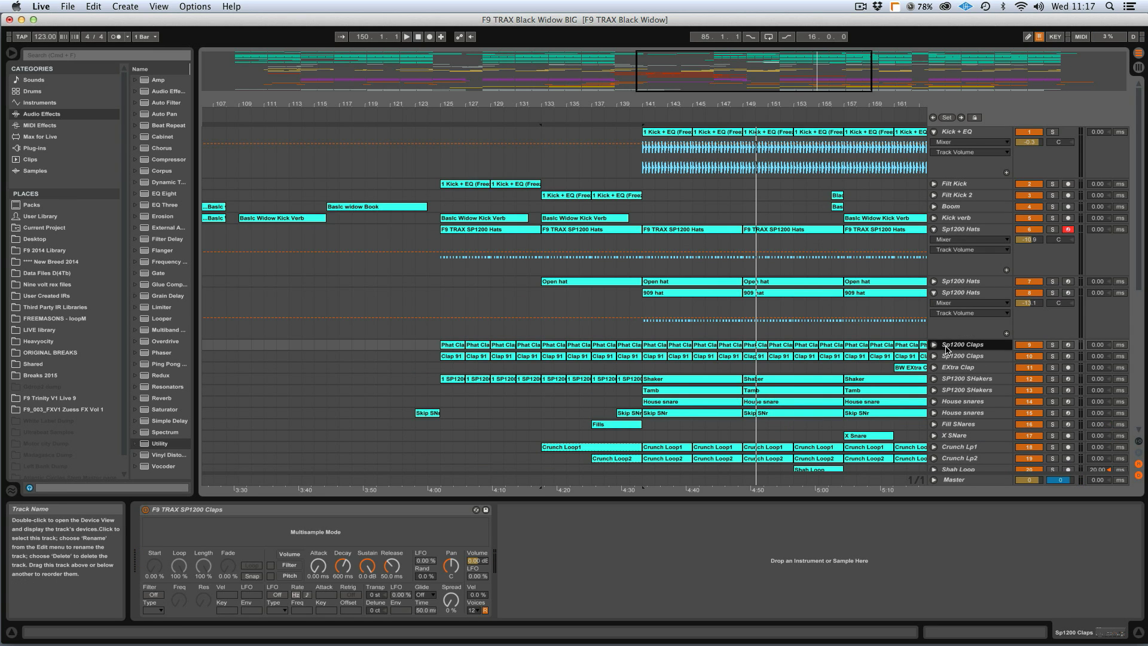
click(1067, 345)
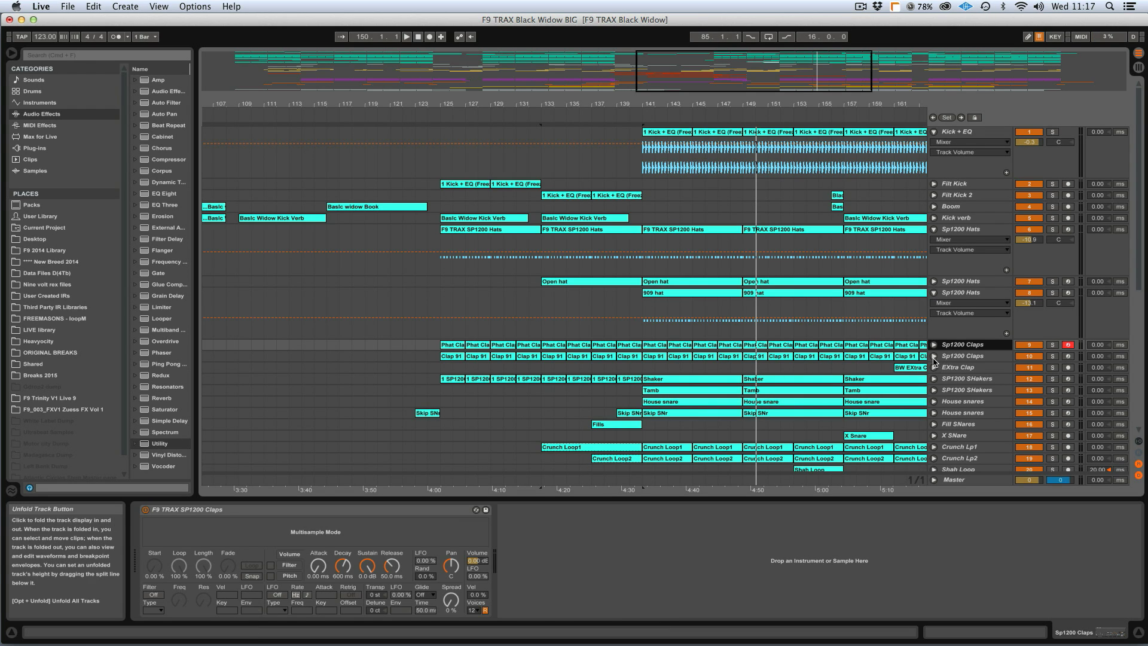
Unfold the first SP1200 SHakers track and examine the notes of the Main Bass clip at bar 141 in an enlarged note editor.
click(935, 378)
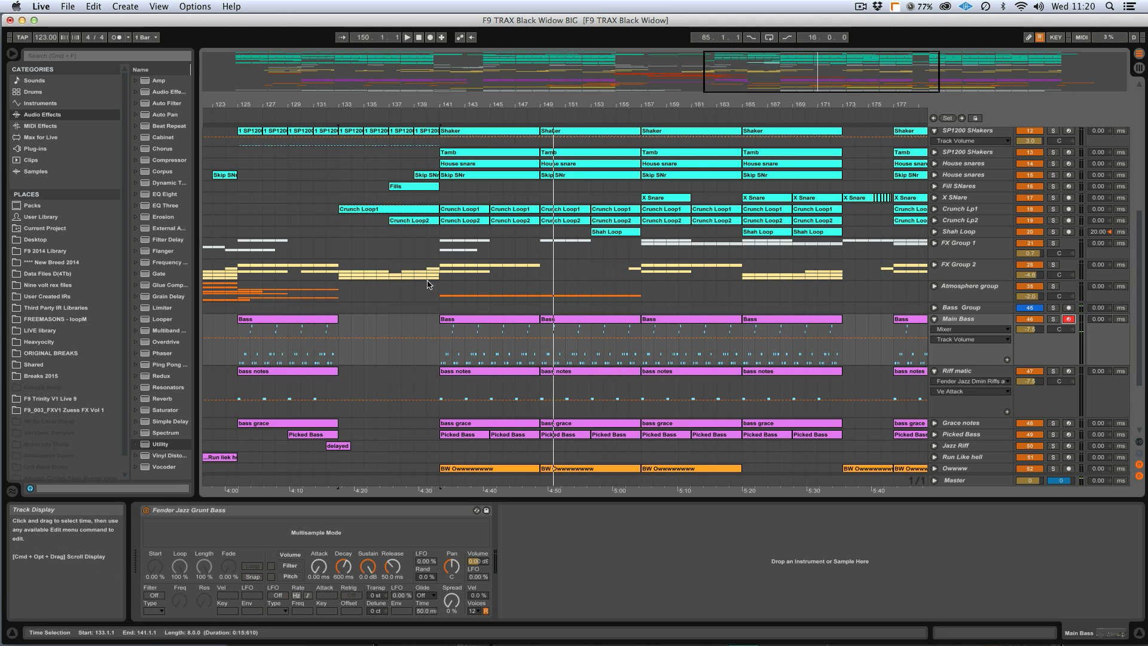
double_click(501, 319)
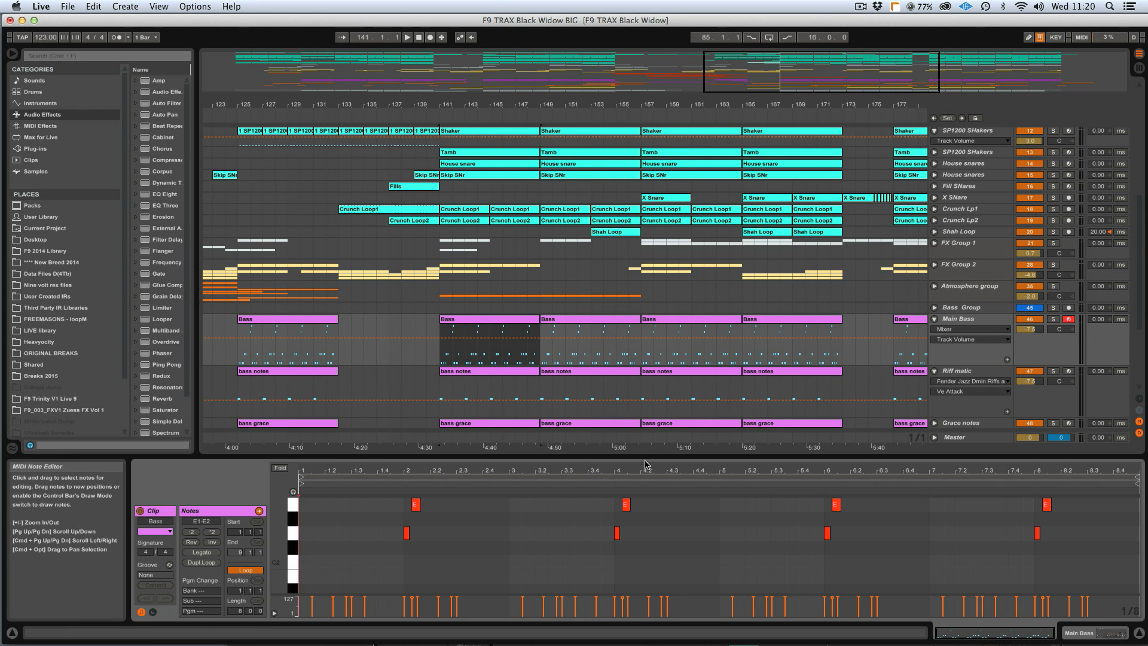
drag(645, 456, 643, 197)
scroll(535, 377, up, 3)
scroll(577, 410, up, 8)
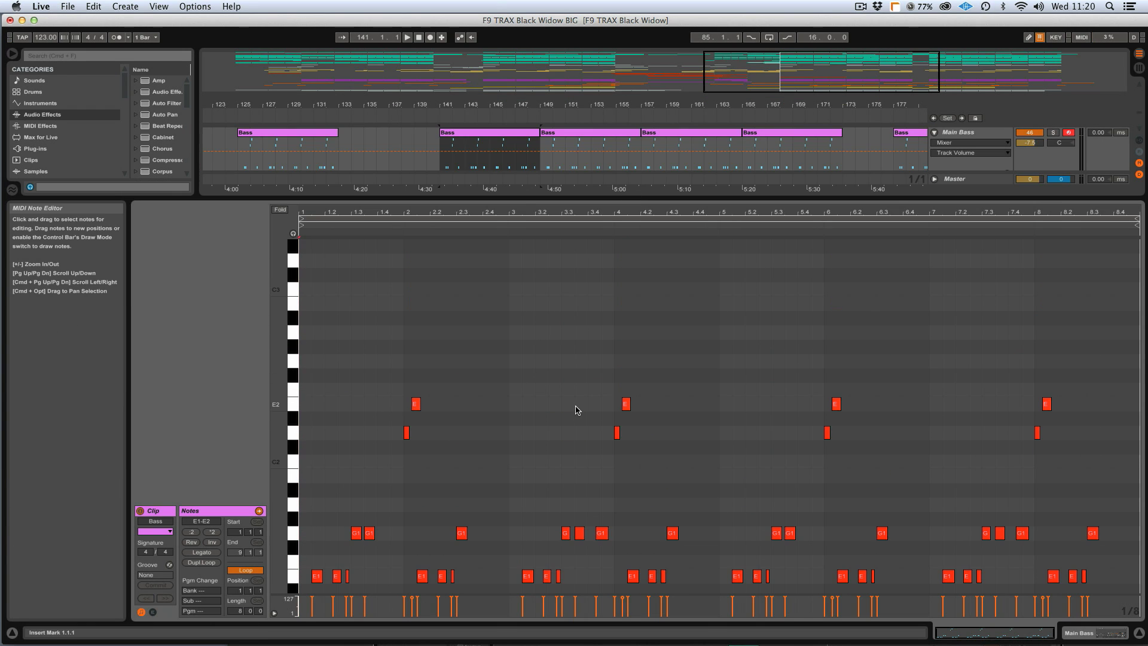
scroll(569, 374, down, 1)
drag(547, 199, 559, 478)
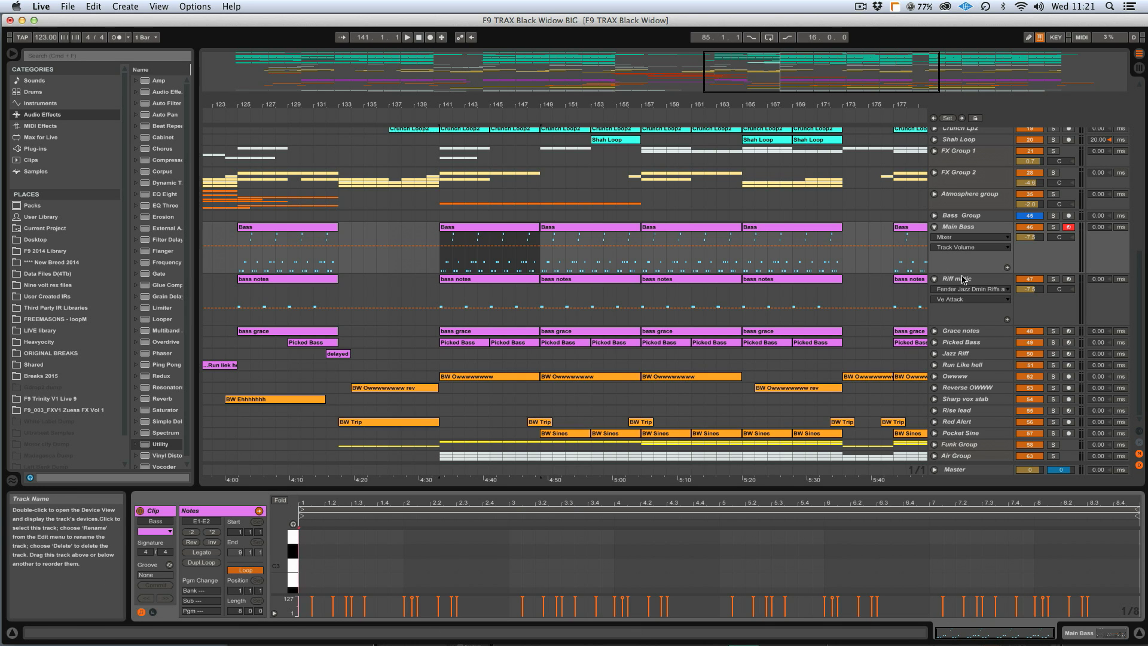
Examine the Riff matic, Grace notes and Picked Bass tracks, zoomed to about bars 136 to 158.
click(963, 279)
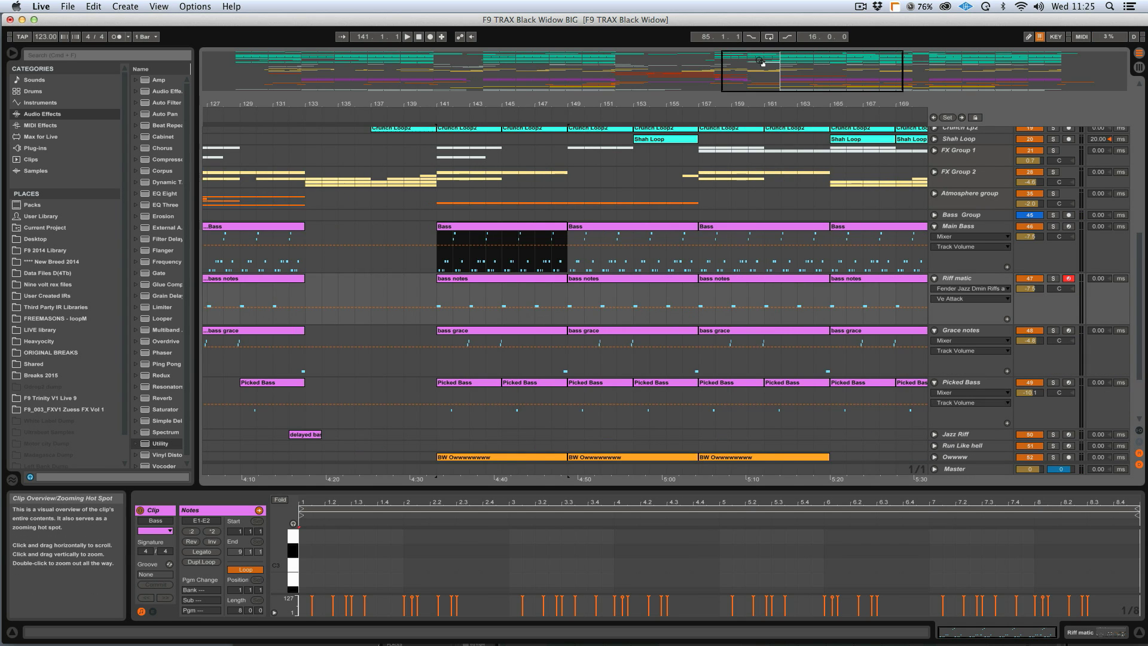
drag(762, 62, 771, 83)
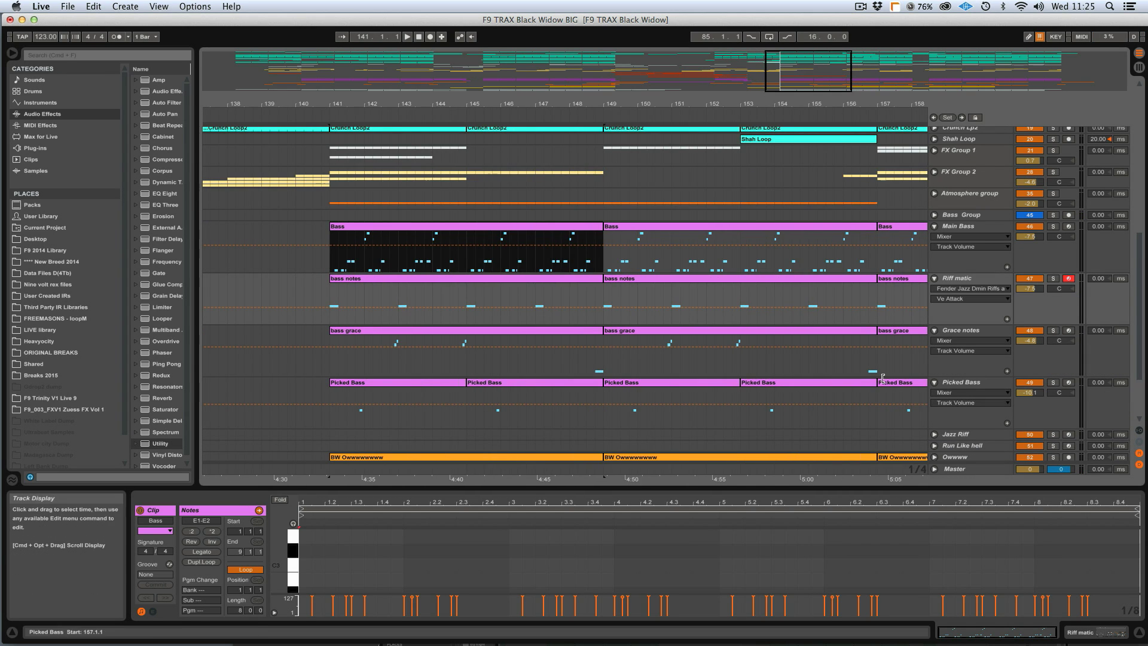
click(962, 335)
click(968, 387)
click(959, 282)
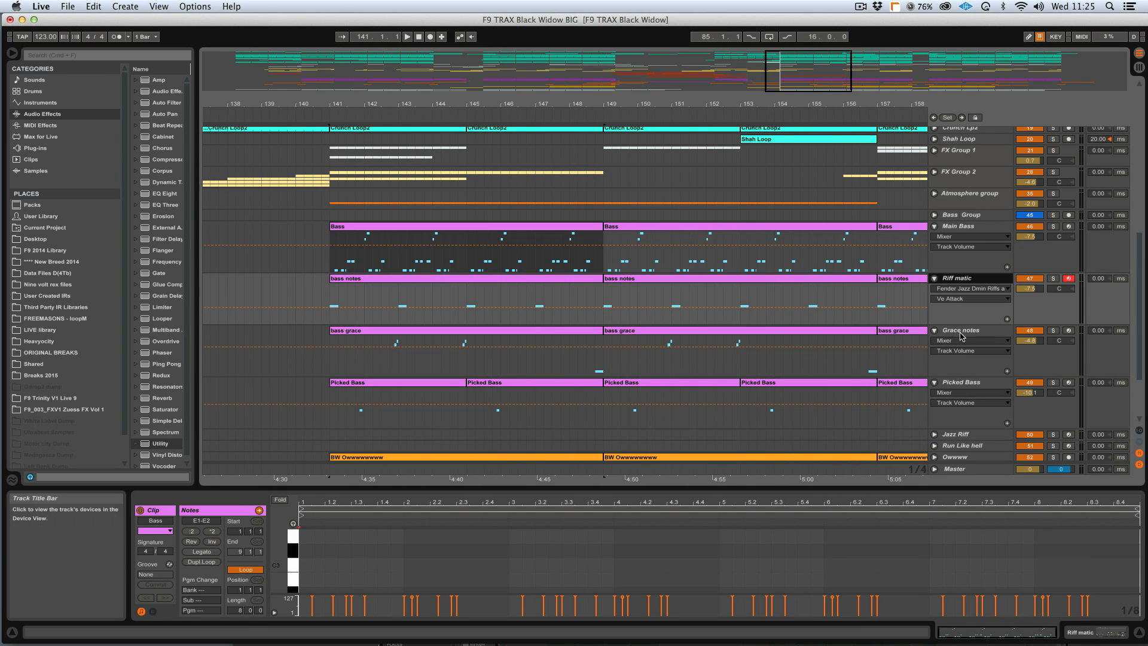
click(961, 333)
click(958, 384)
Select the Main Bass and Riff matic clips at bar 141 and play from there with the Bass Group soloed.
drag(332, 254, 601, 299)
click(967, 221)
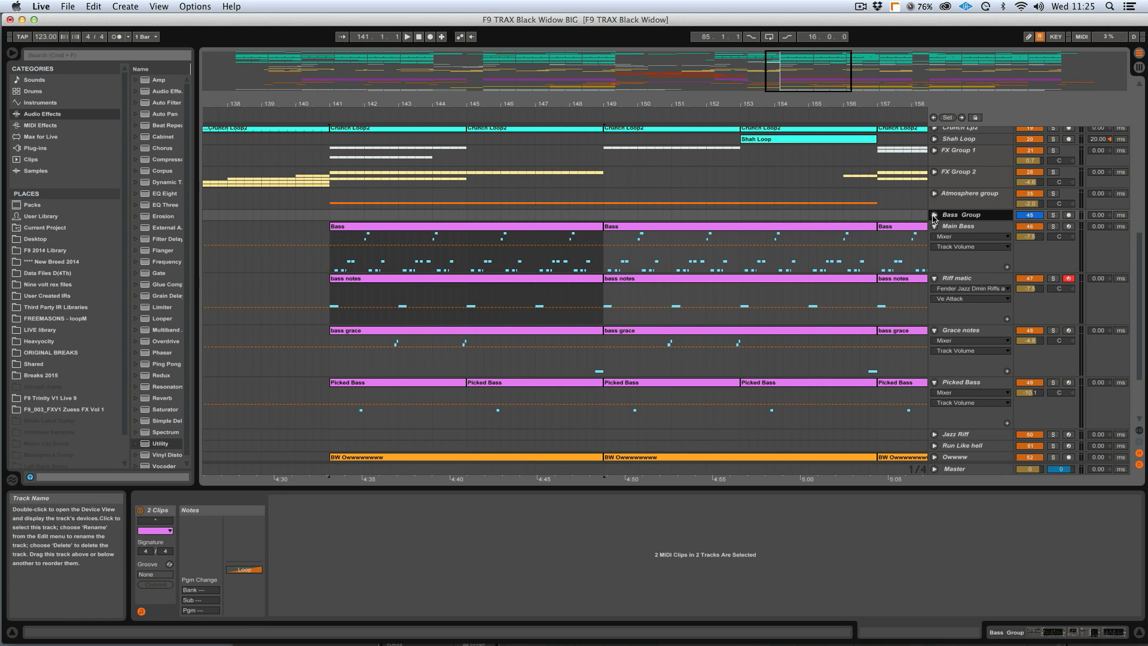
click(1054, 215)
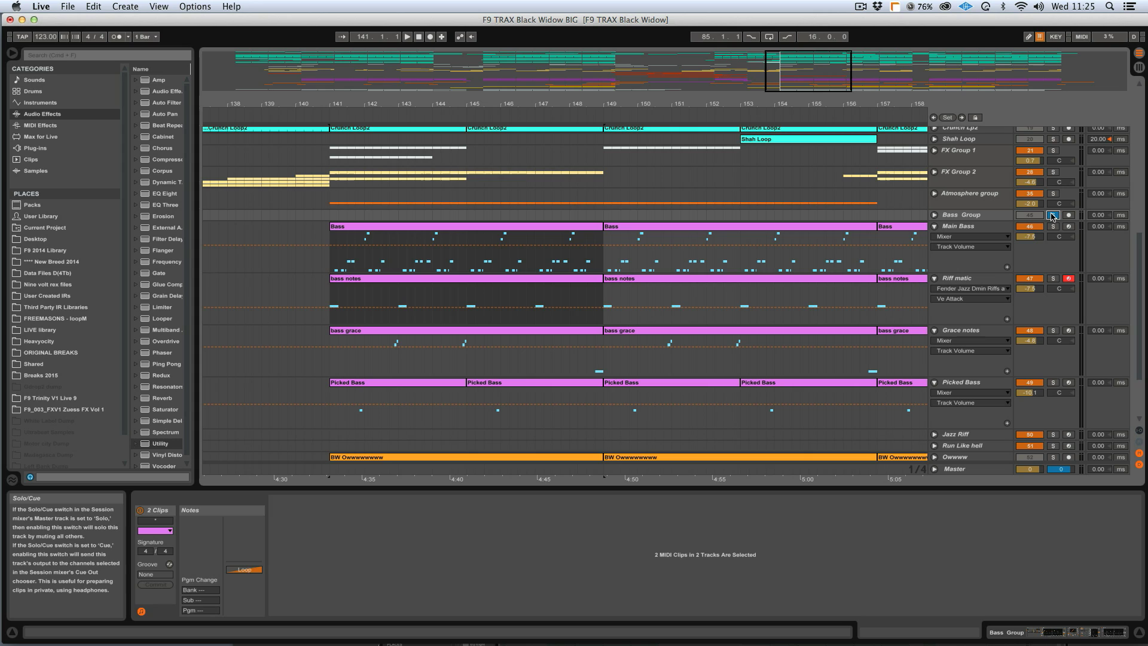
key(space)
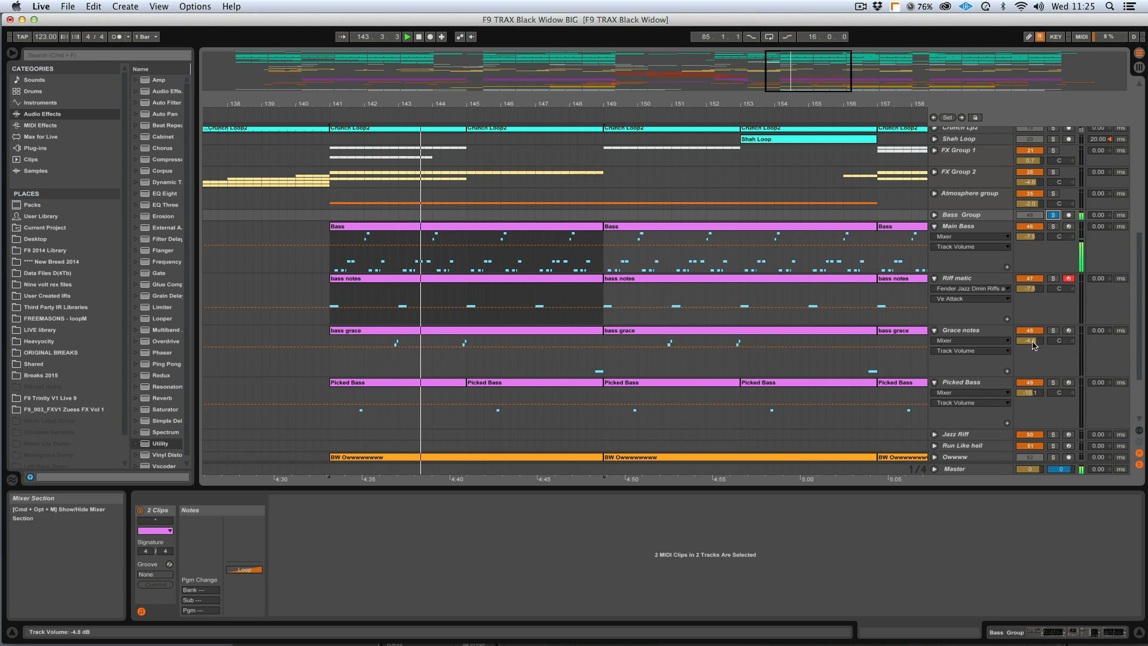
drag(1033, 343, 1032, 342)
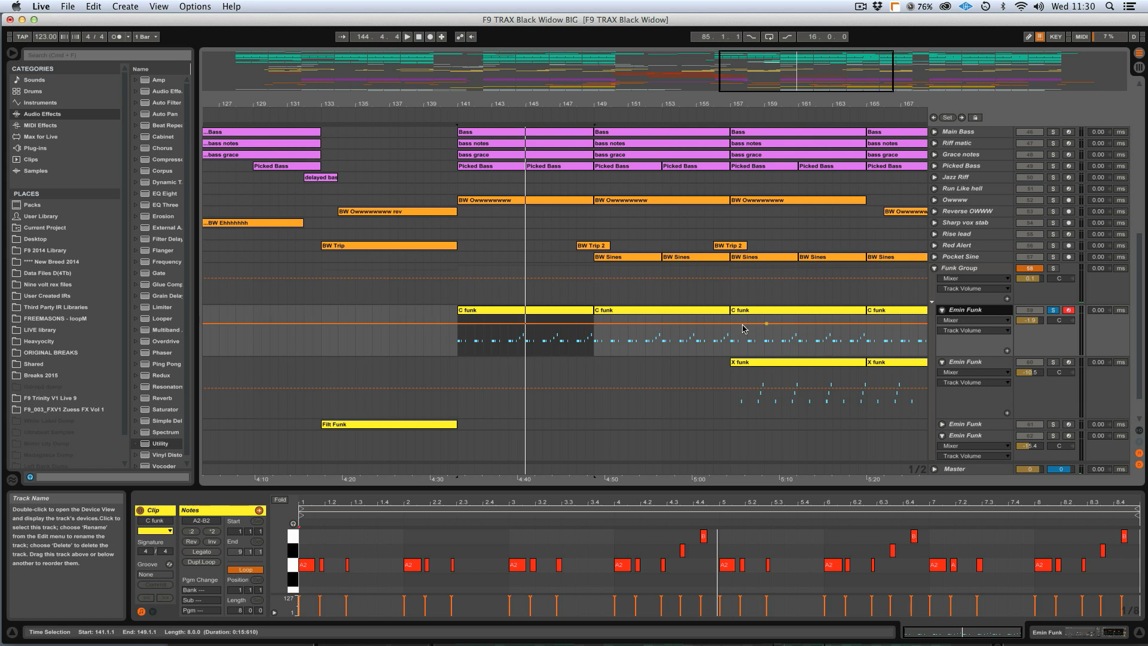
Audition the C funk and X funk parts together from bar 157 with both of their Emin Funk tracks soloed.
click(719, 226)
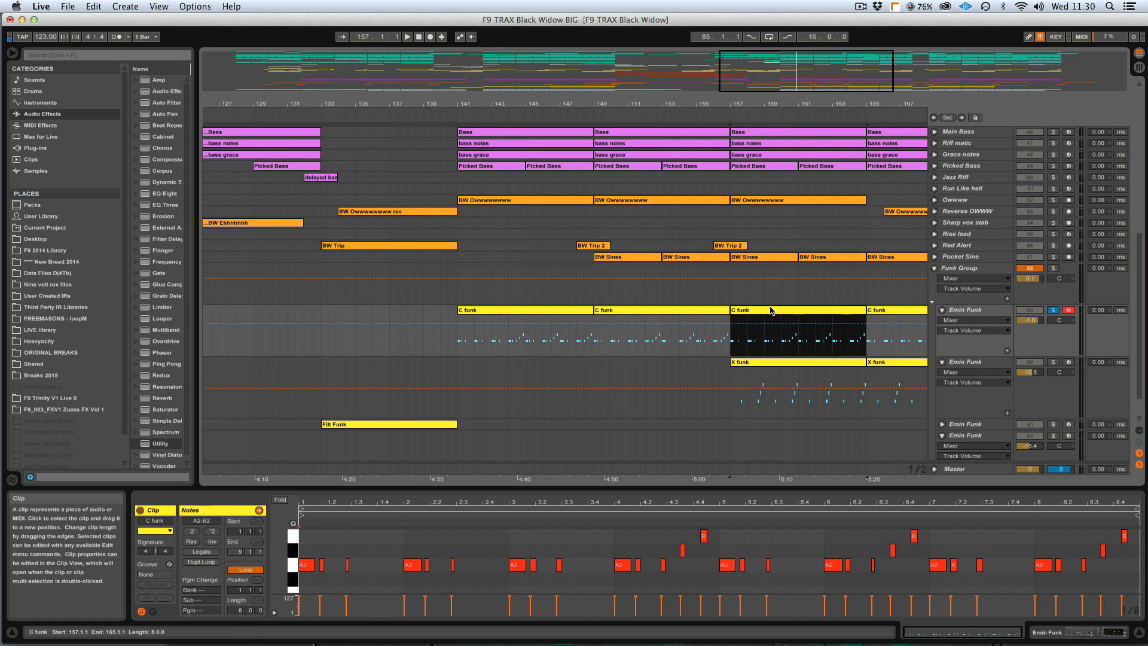
scroll(770, 310, right, 5)
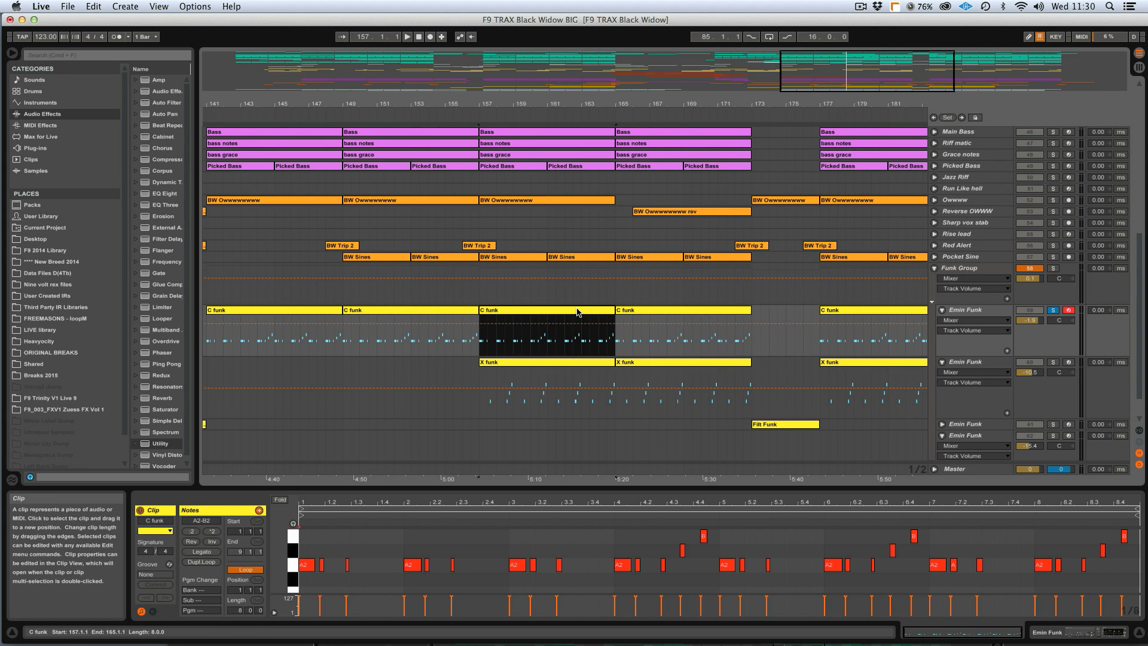
click(1053, 362)
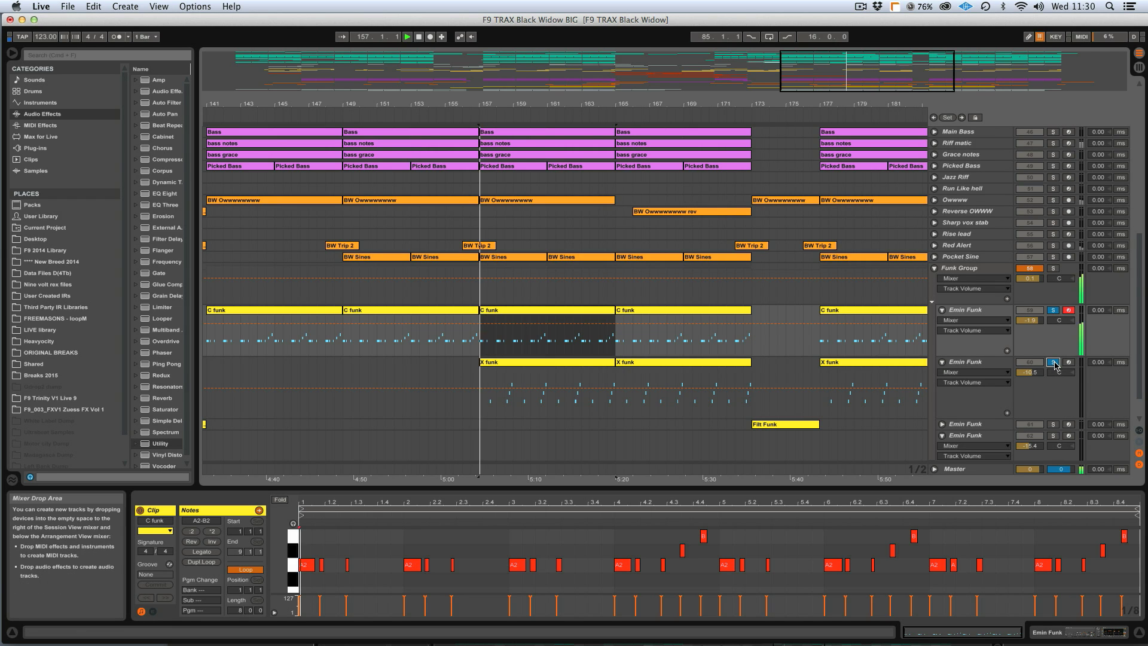
key(space)
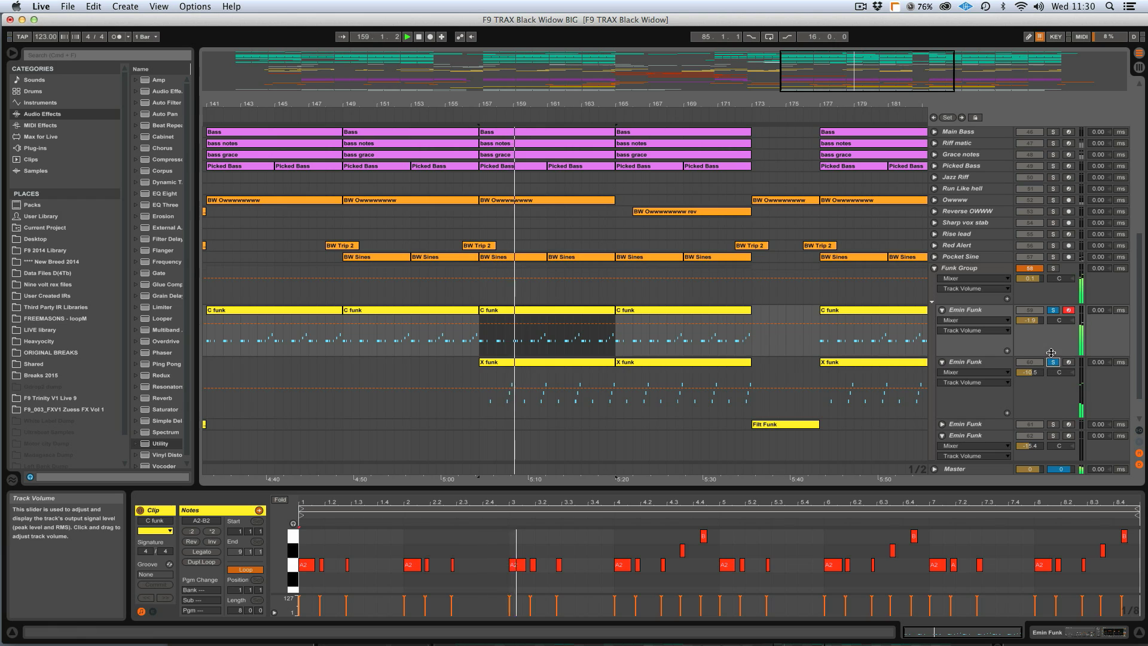
Compare the soloed Funk Group with the full mix during playback, and stop with the group soloed.
click(1053, 268)
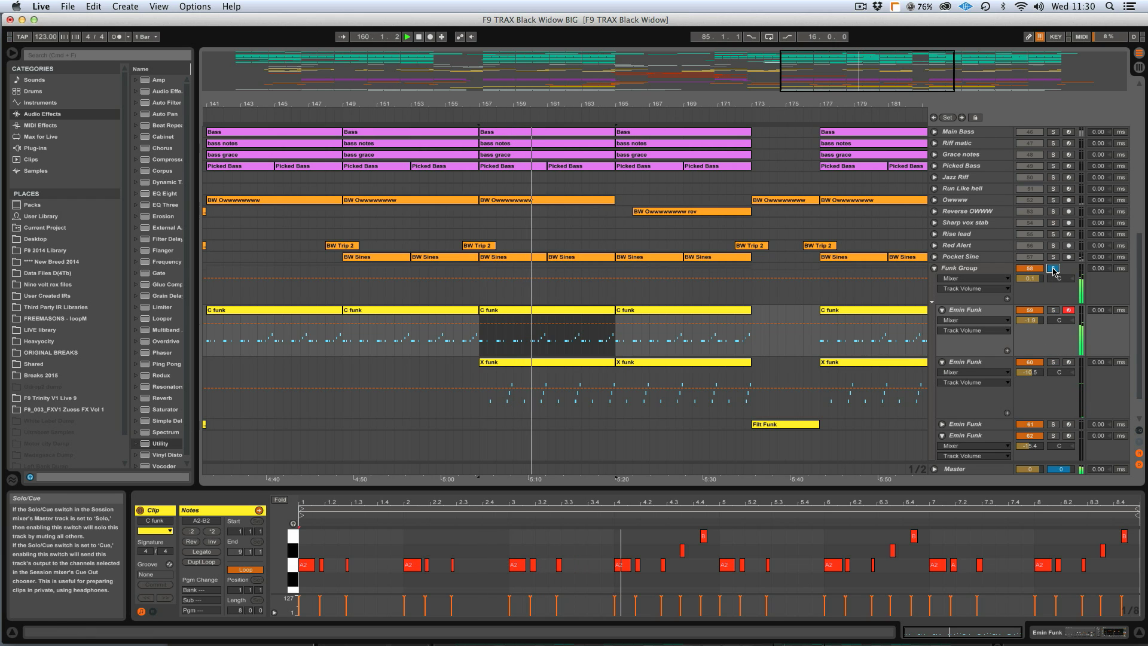
click(1052, 269)
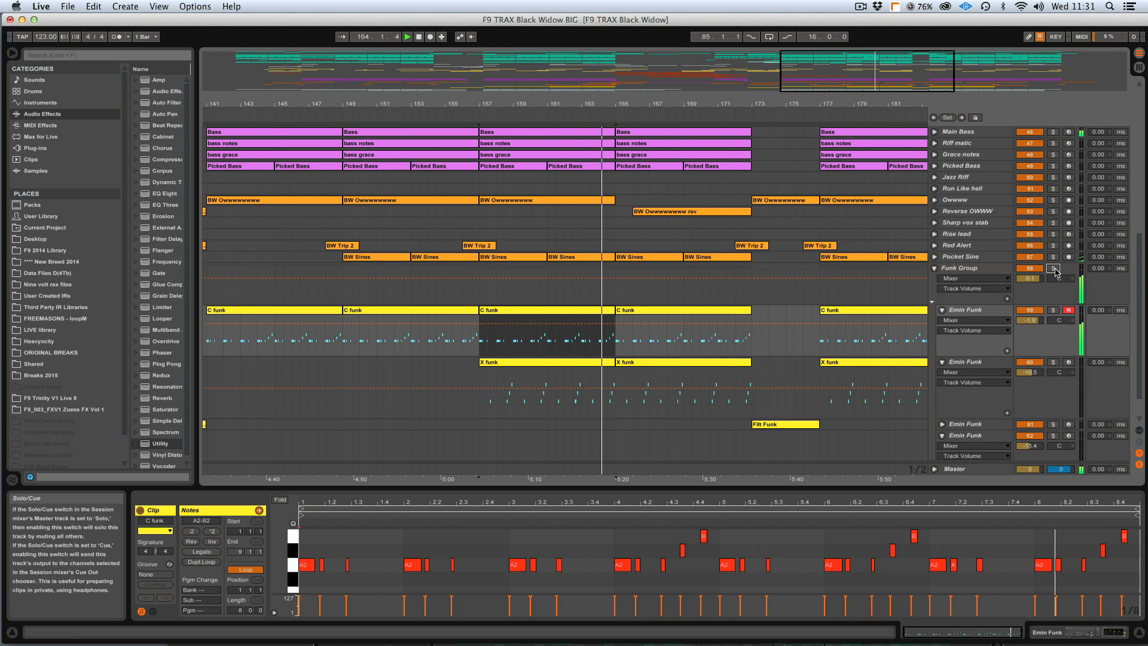
click(1054, 268)
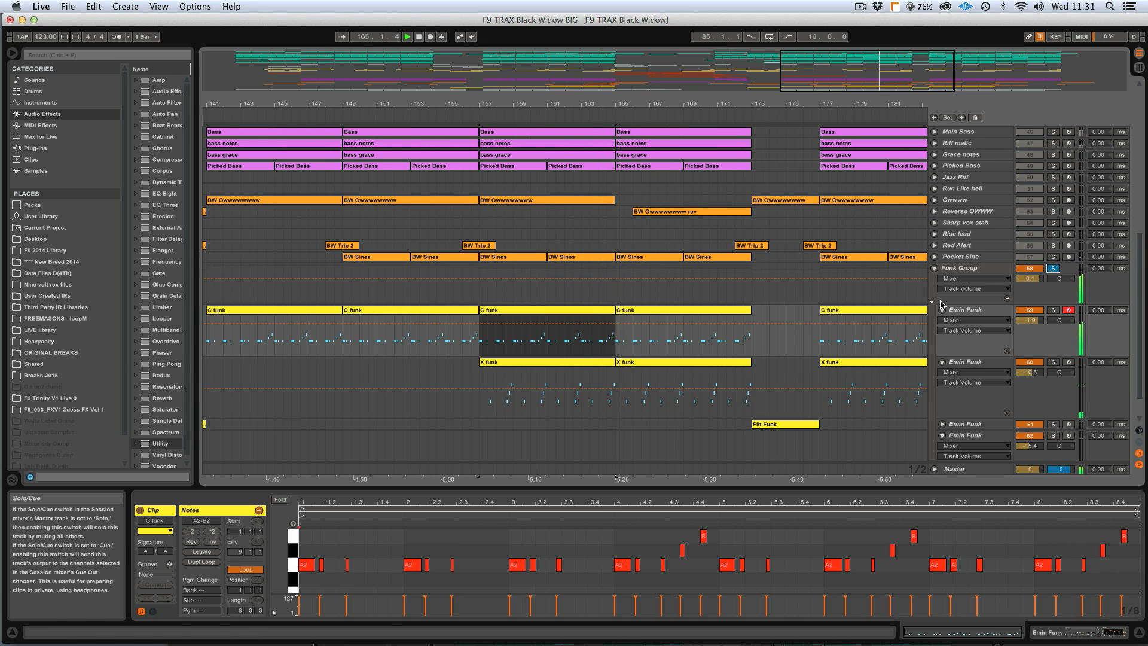
key(space)
Solo and unfold the Emin Funk track holding the Filt Funk clip at bar 133, and play from the middle of that clip.
scroll(667, 403, left, 10)
click(611, 426)
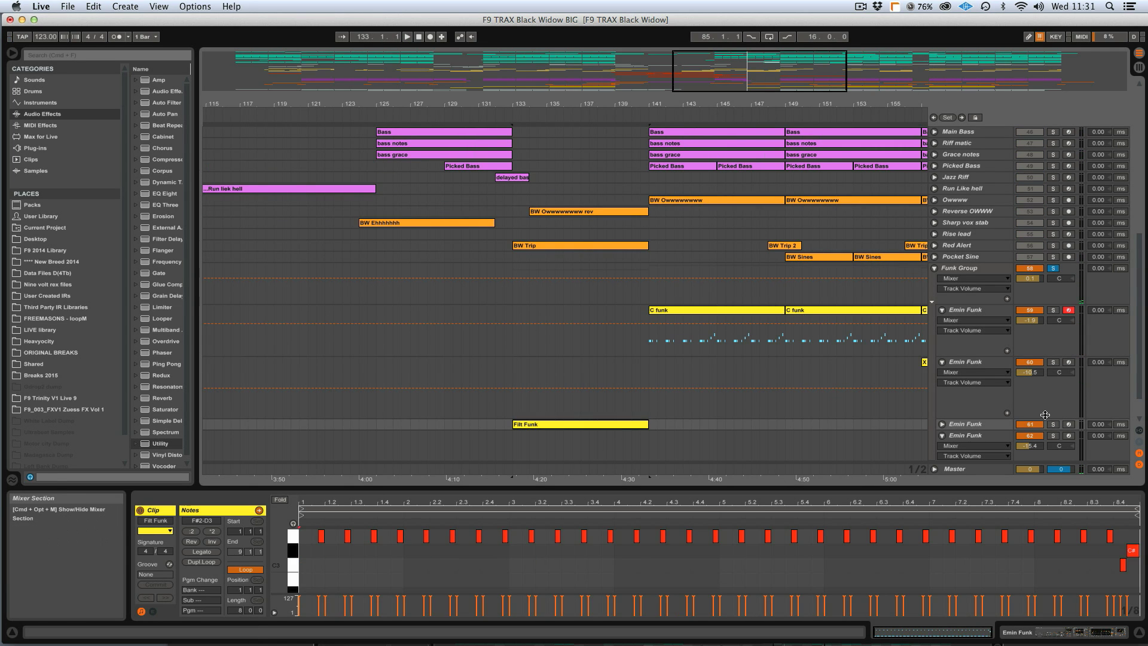
click(1052, 425)
click(942, 424)
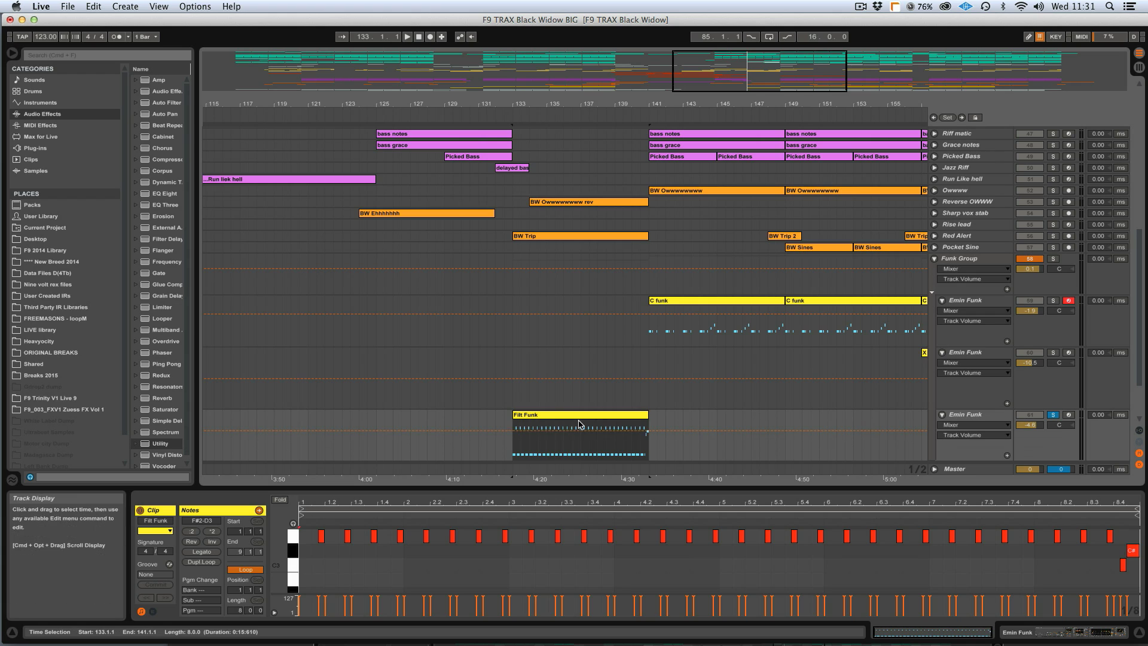
click(580, 425)
key(space)
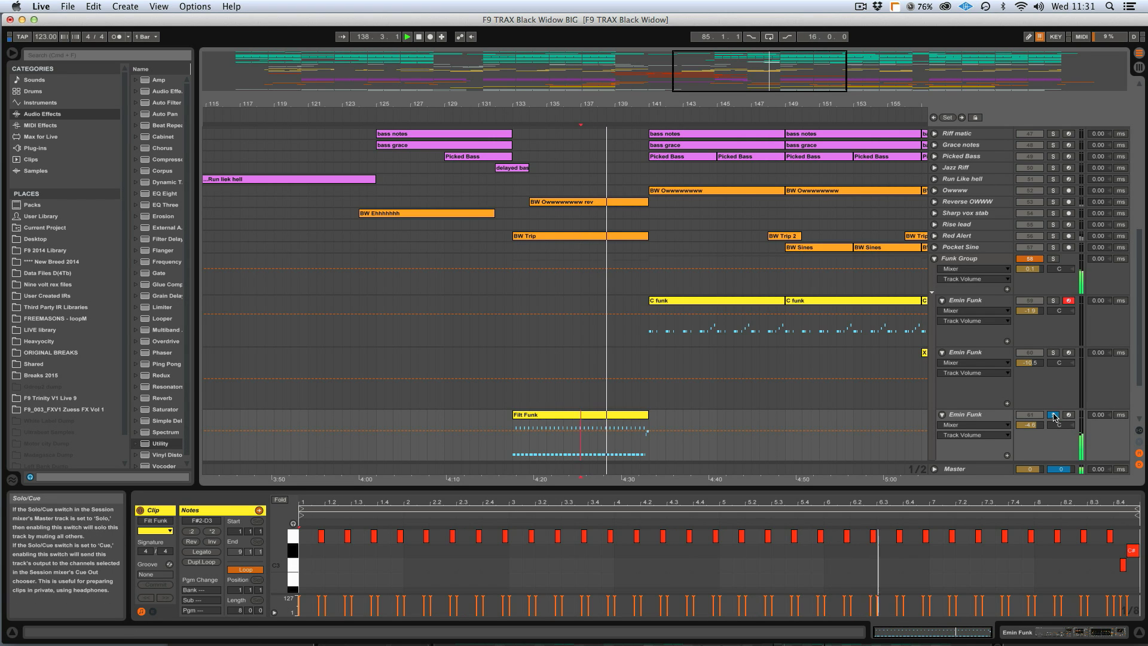
Show the device chain of the Filt Funk clip's track, turn off its solo and fold the Funk Group.
click(1003, 417)
click(1053, 415)
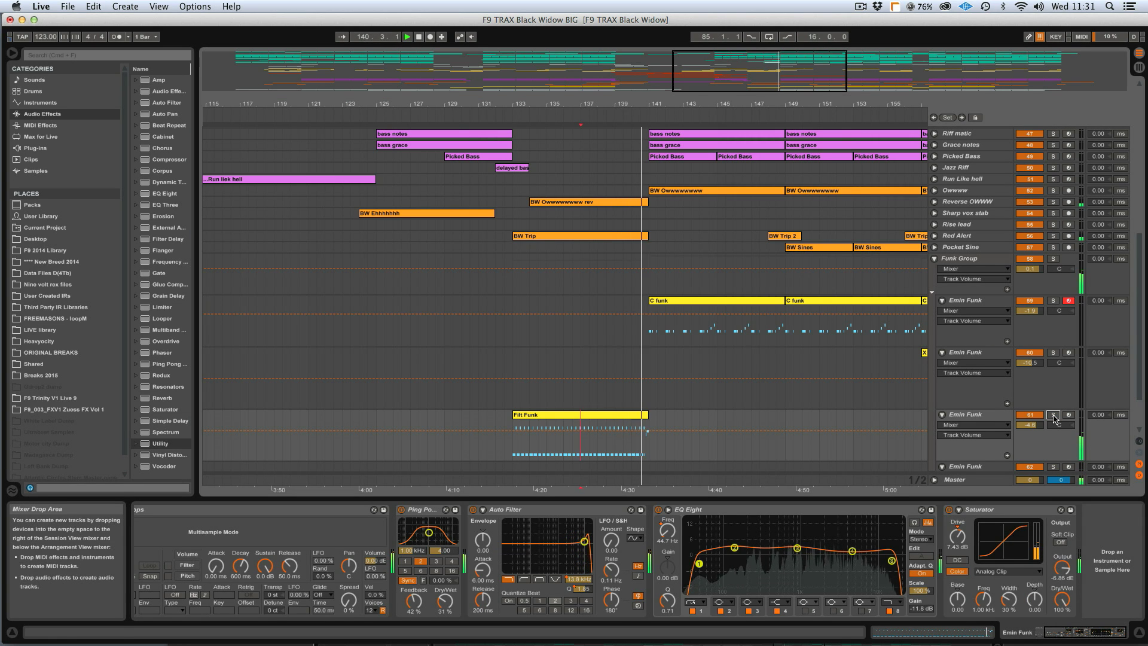
click(935, 259)
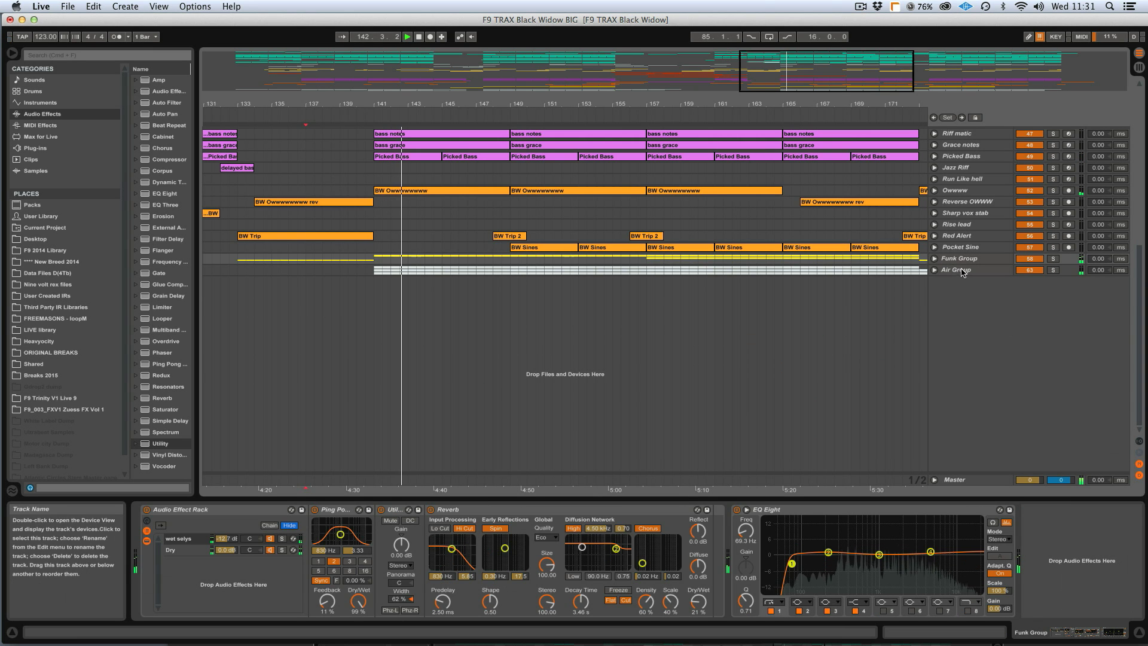
Unfold the Atmosphere group and play the BW Nord Mellow lead clip at bar 109 with the Vox Pad track soloed.
scroll(820, 305, up, 8)
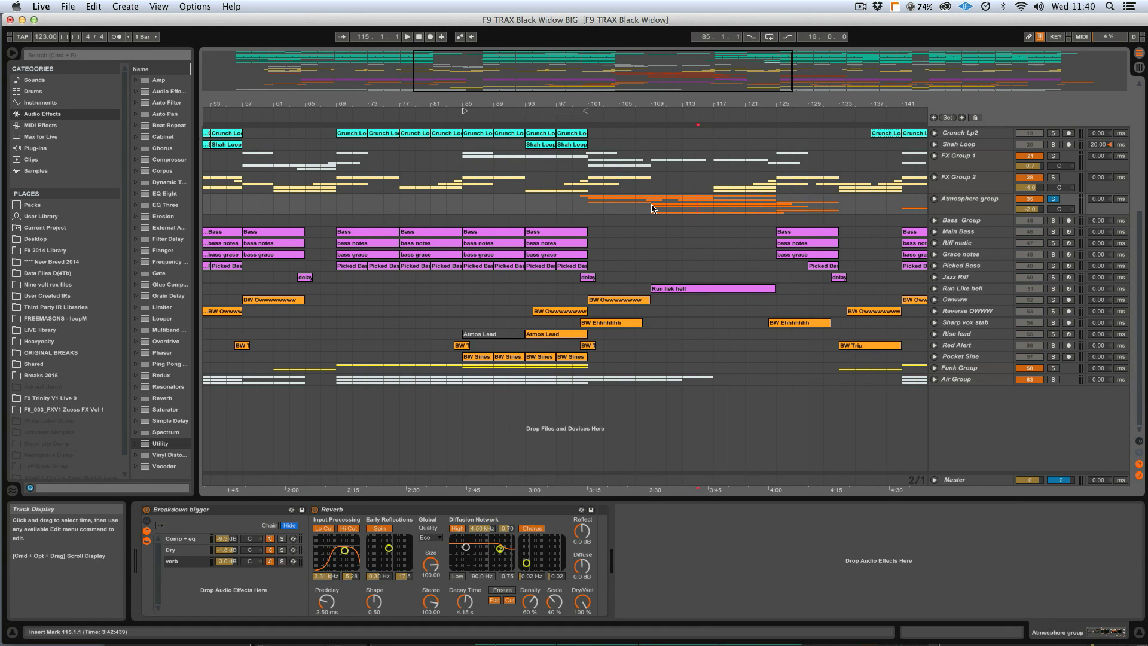
click(934, 200)
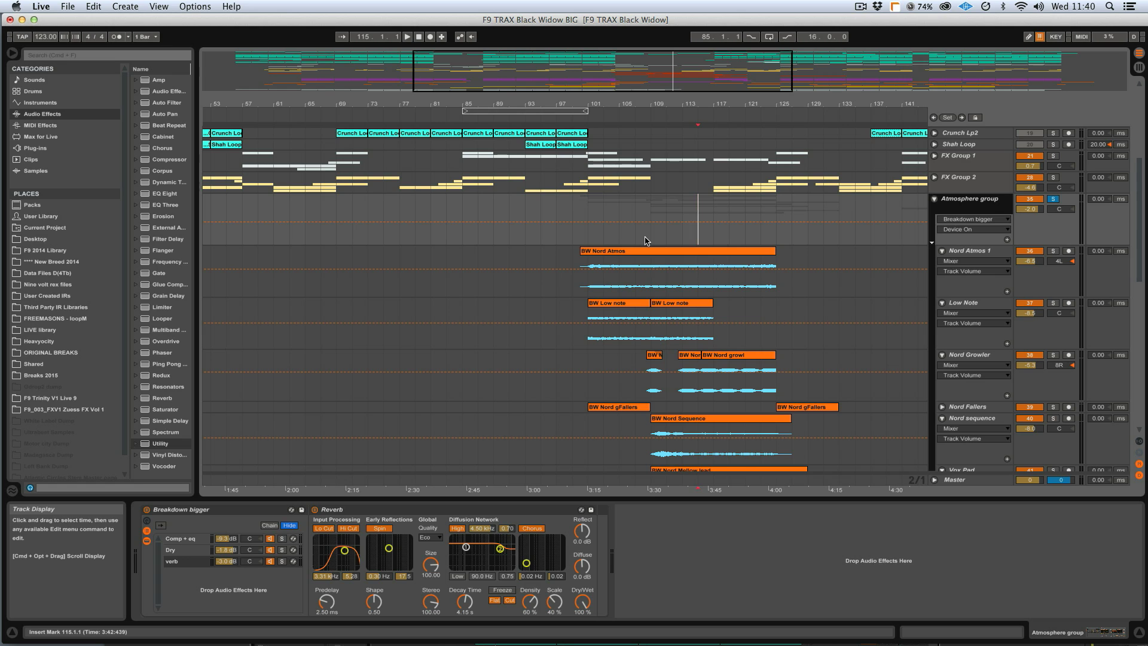
scroll(658, 248, down, 4)
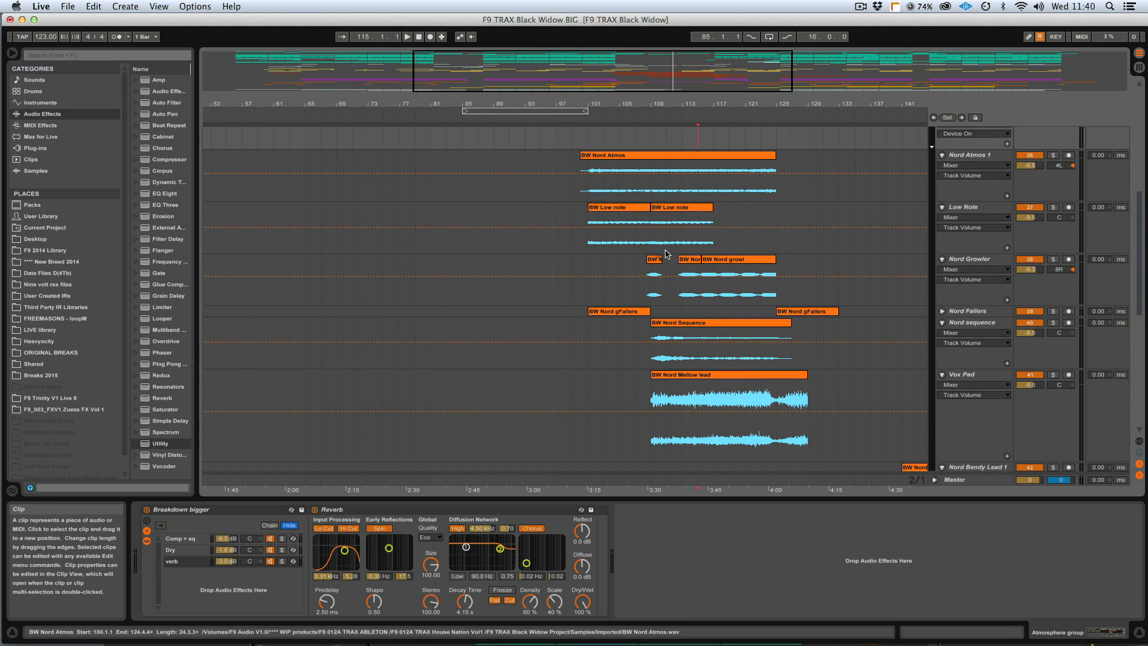
click(688, 375)
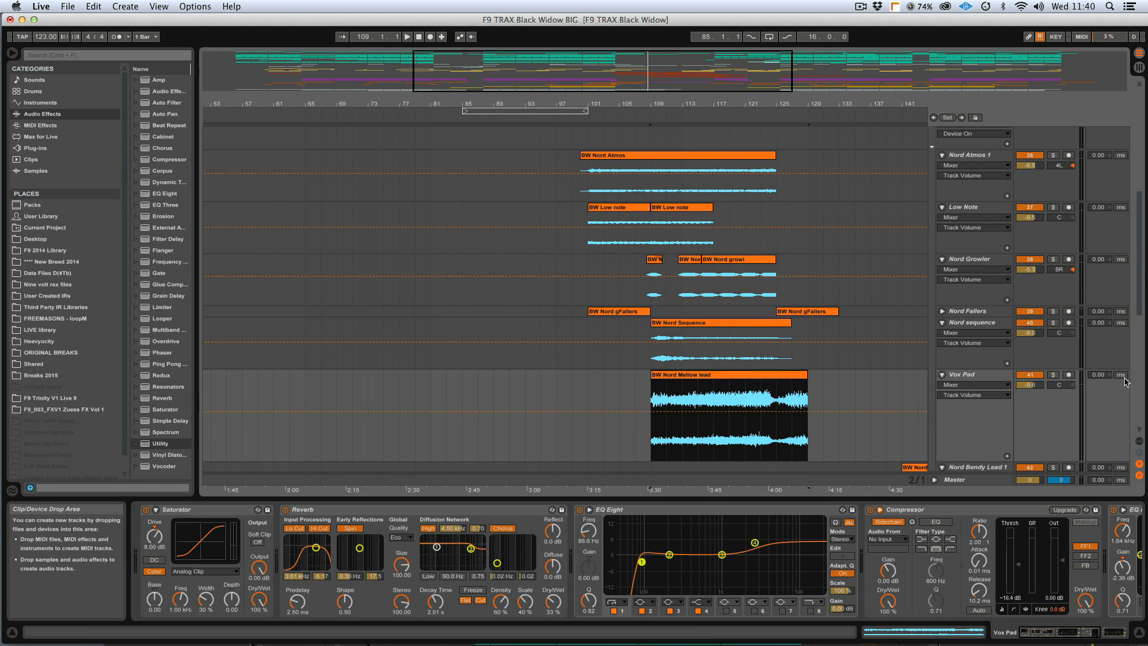
click(1054, 375)
key(space)
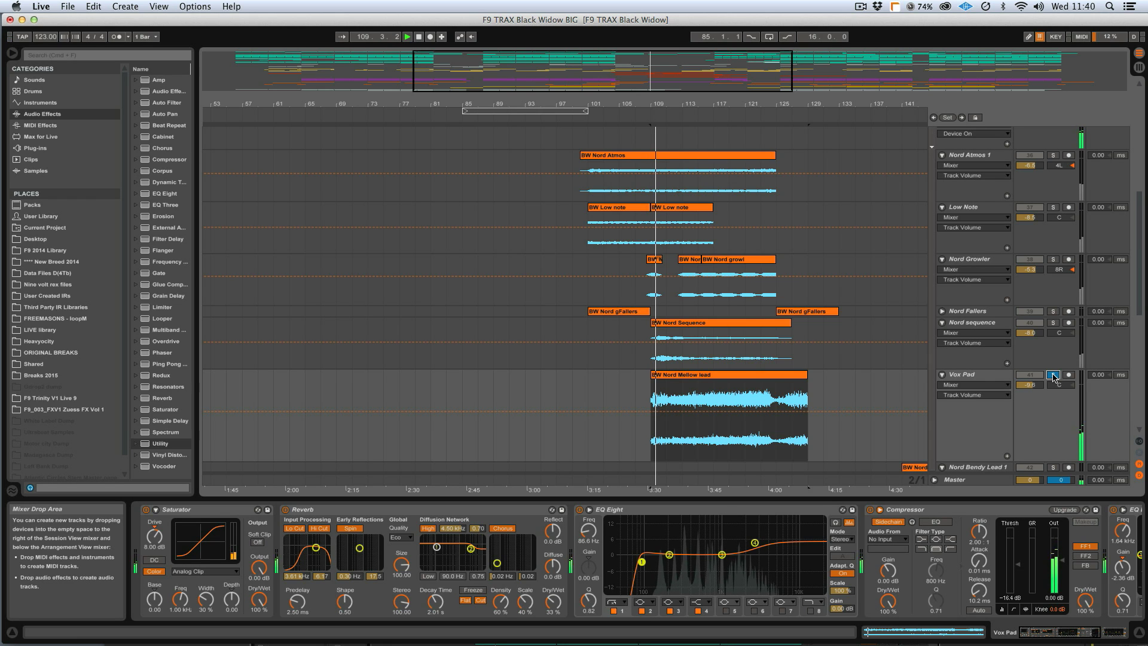
Audition the Nord sequence, Nord Fallers, Nord Growler and Low Note tracks by soloing each in turn, and stop playback.
click(1054, 322)
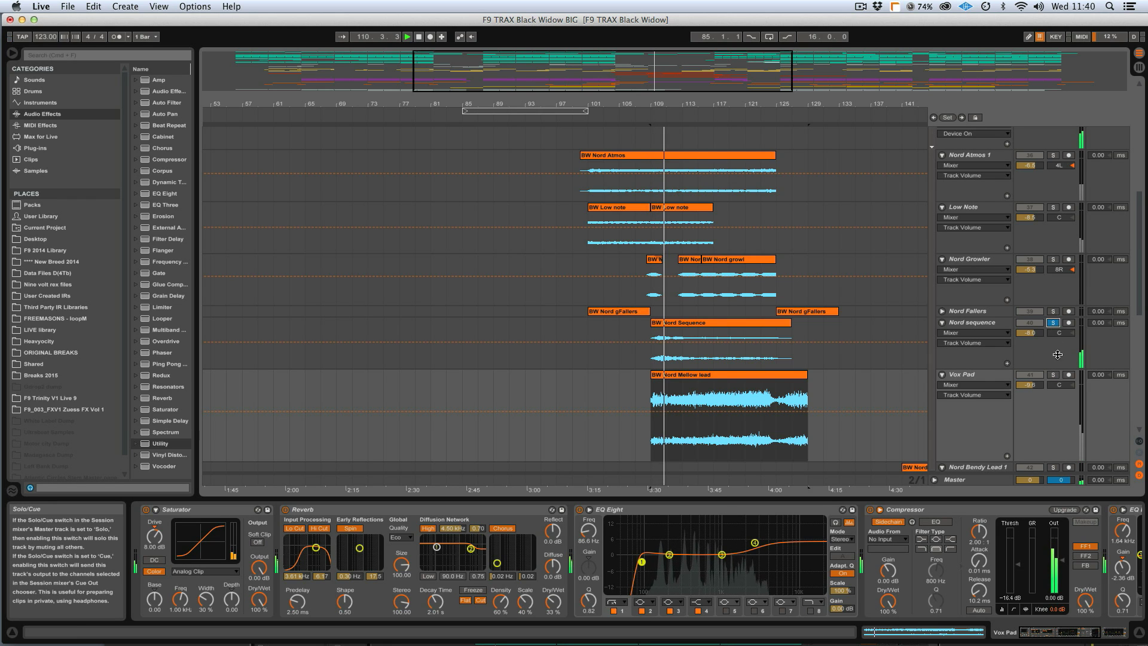
click(1053, 312)
click(1054, 260)
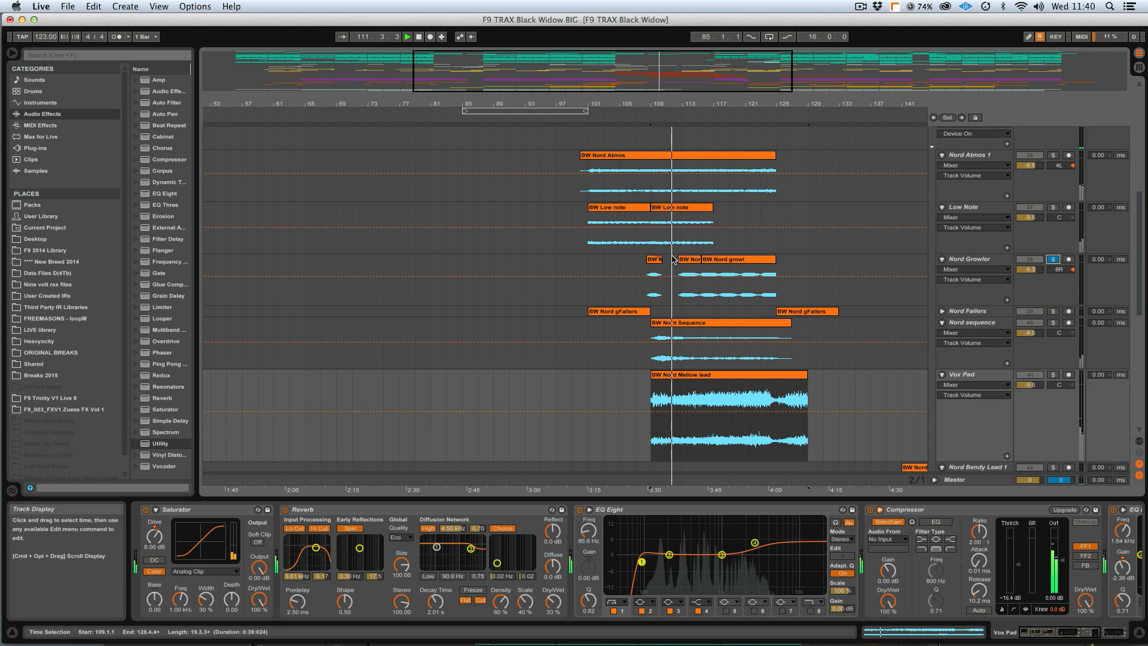
click(690, 259)
click(1054, 259)
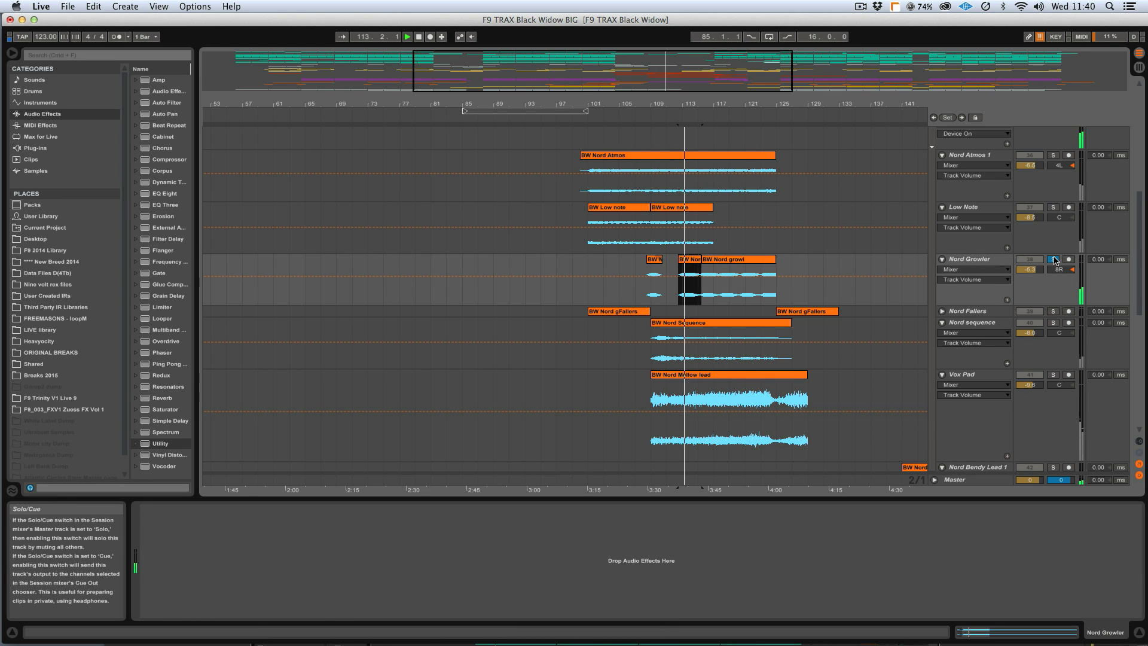
click(1053, 206)
click(686, 208)
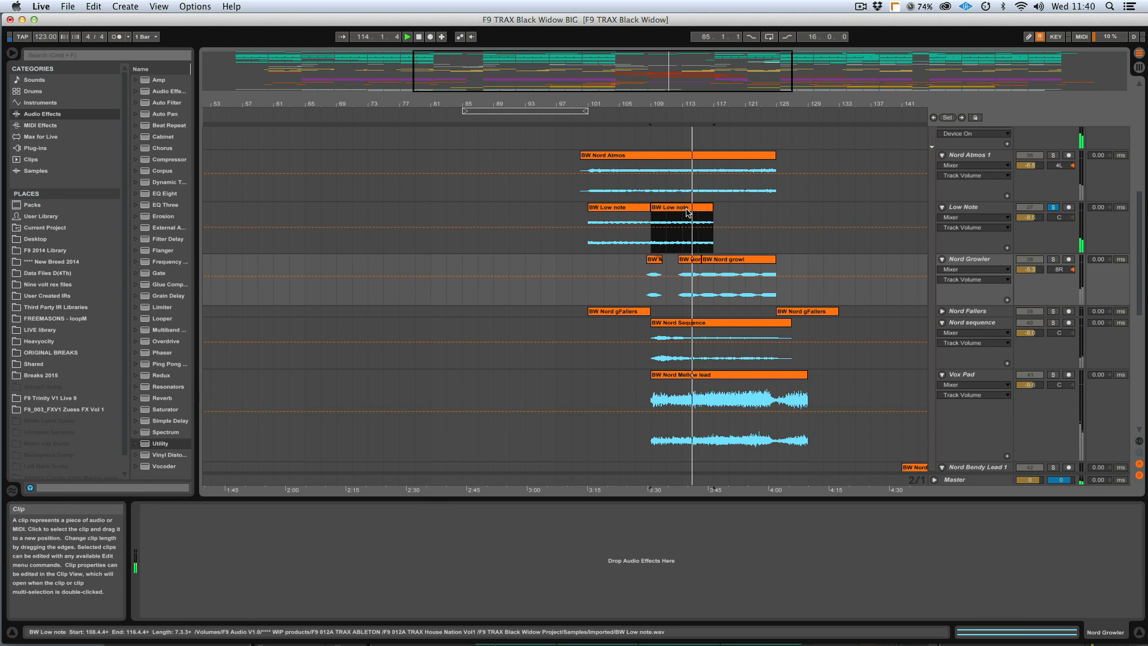
key(space)
Fold the Nord Atmos 1, Low Note and Nord Growler tracks, and turn off the Low Note solo.
scroll(811, 227, up, 5)
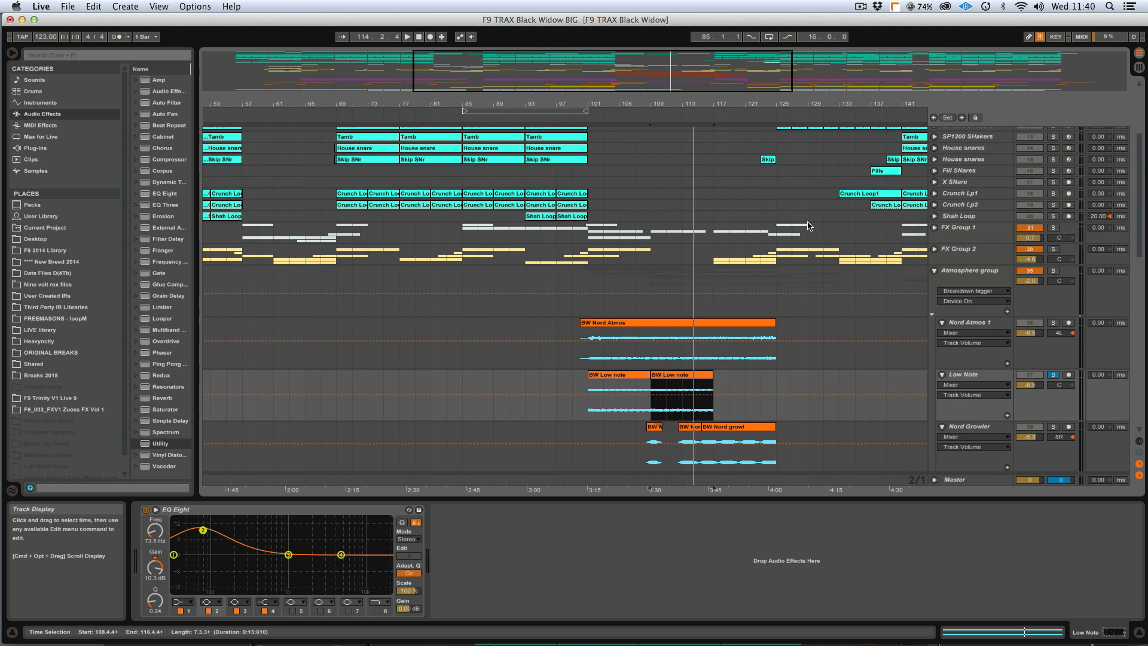
click(943, 324)
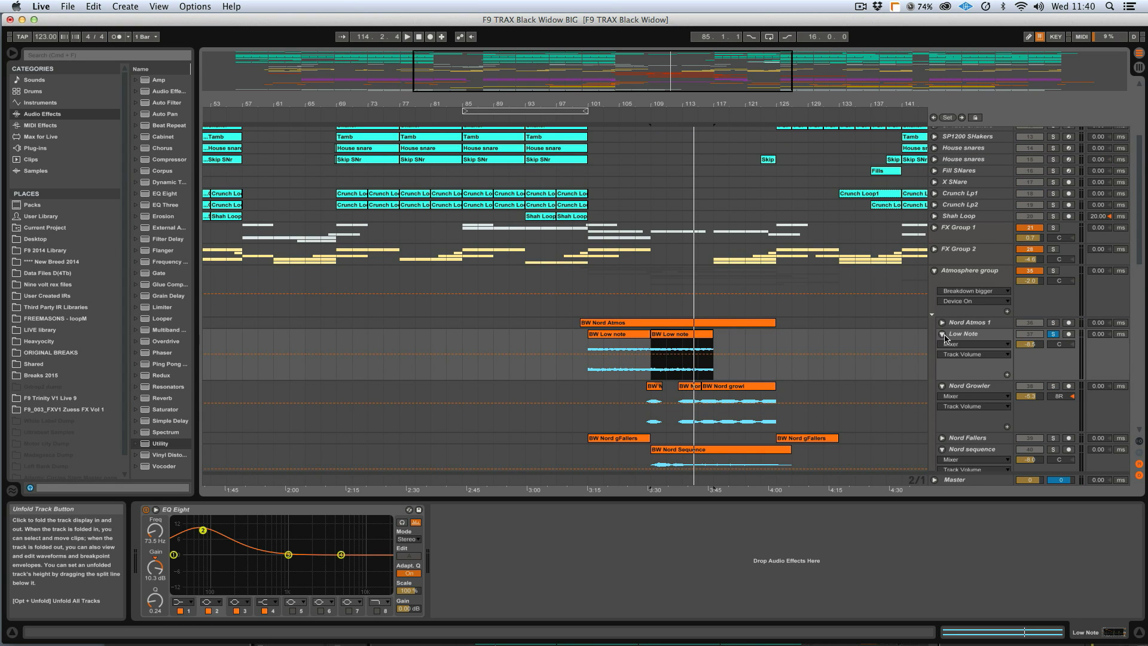
click(943, 335)
click(943, 346)
click(1053, 334)
click(934, 276)
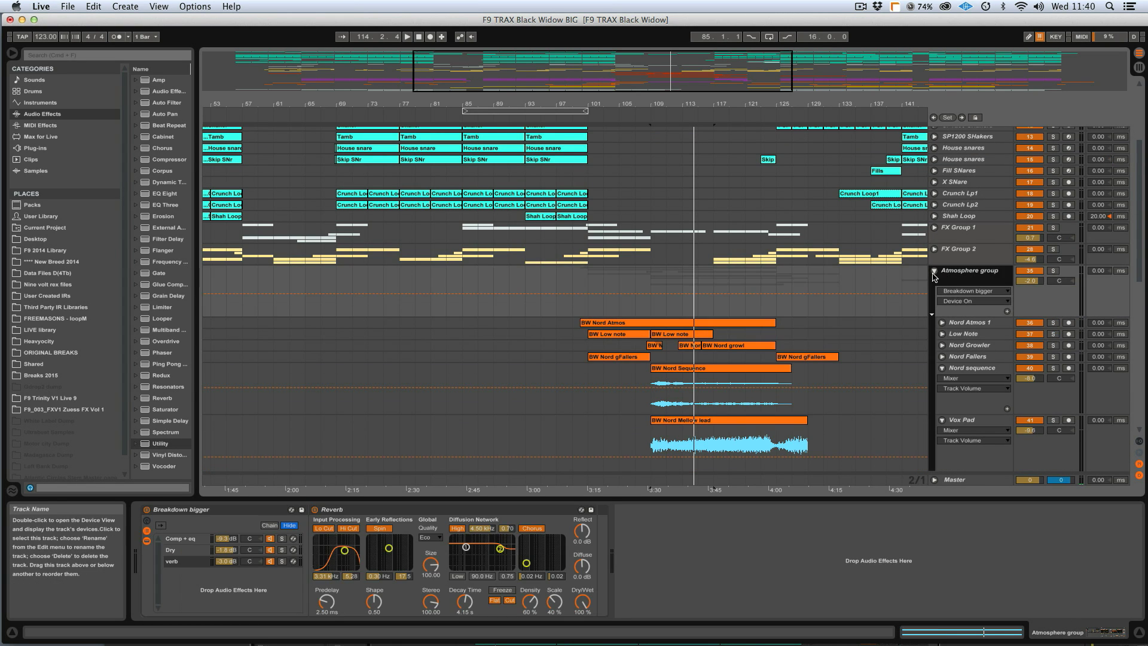
Fold the Nord sequence, Vox Pad, Nord Bendy Lead 1 and Nord biter tracks, and fold the Atmosphere group.
click(943, 368)
click(943, 380)
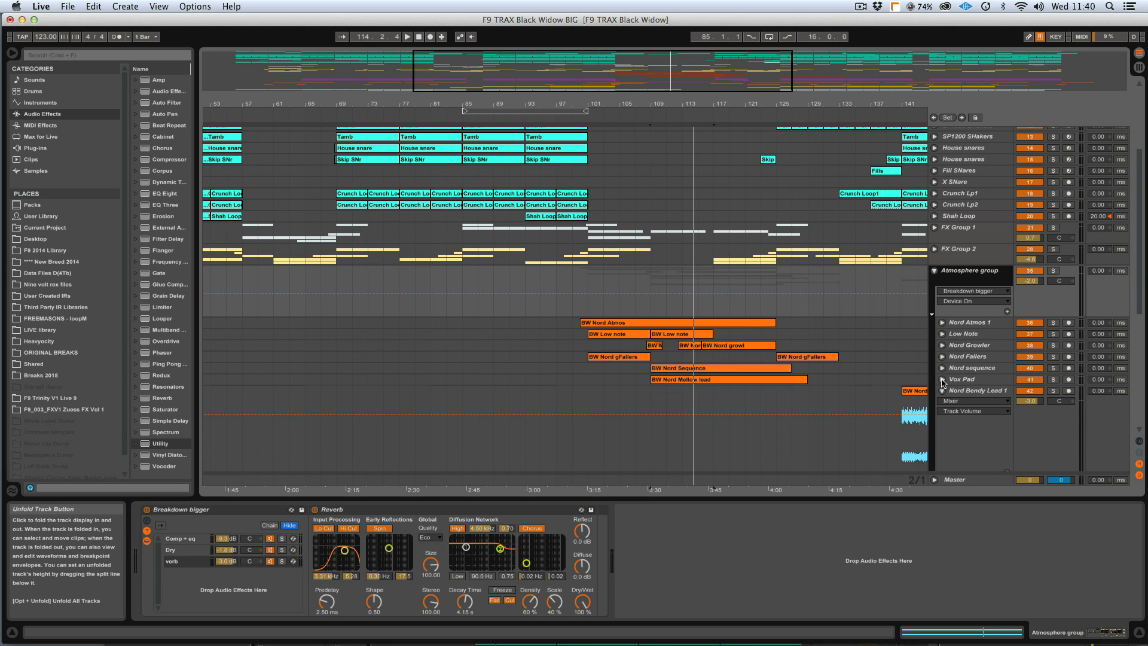
click(943, 391)
click(943, 413)
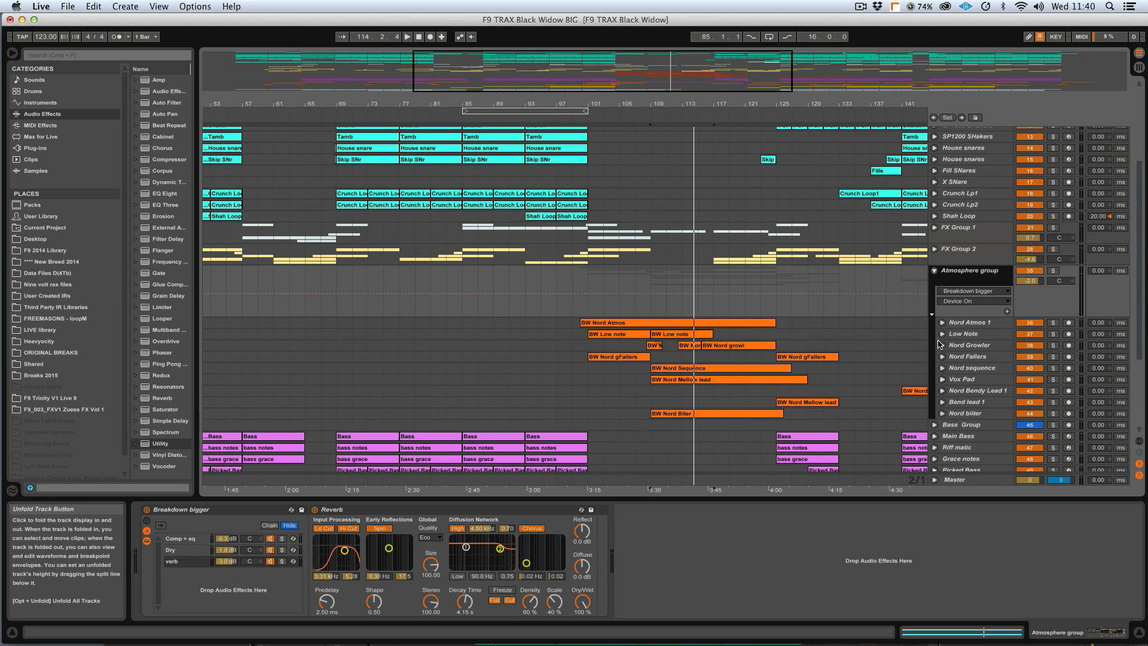
click(186, 527)
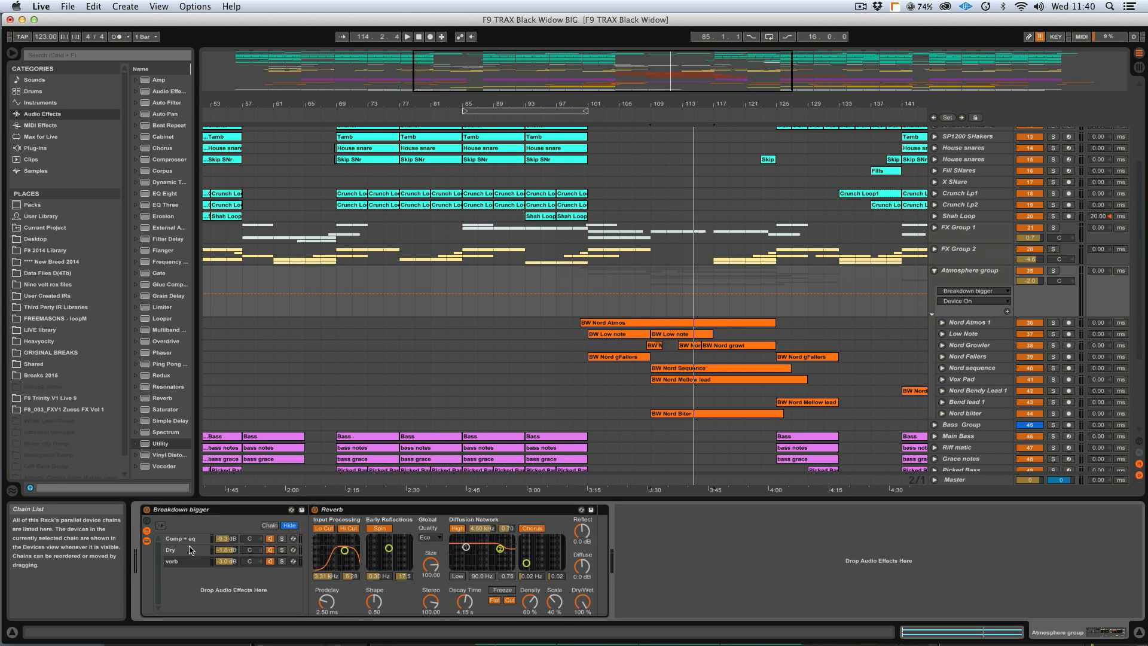
click(934, 270)
Inspect the M/S mode, edit channel and band 3 of FX Group 2's EQ Eight, and show FX Group 1's device chain.
click(960, 254)
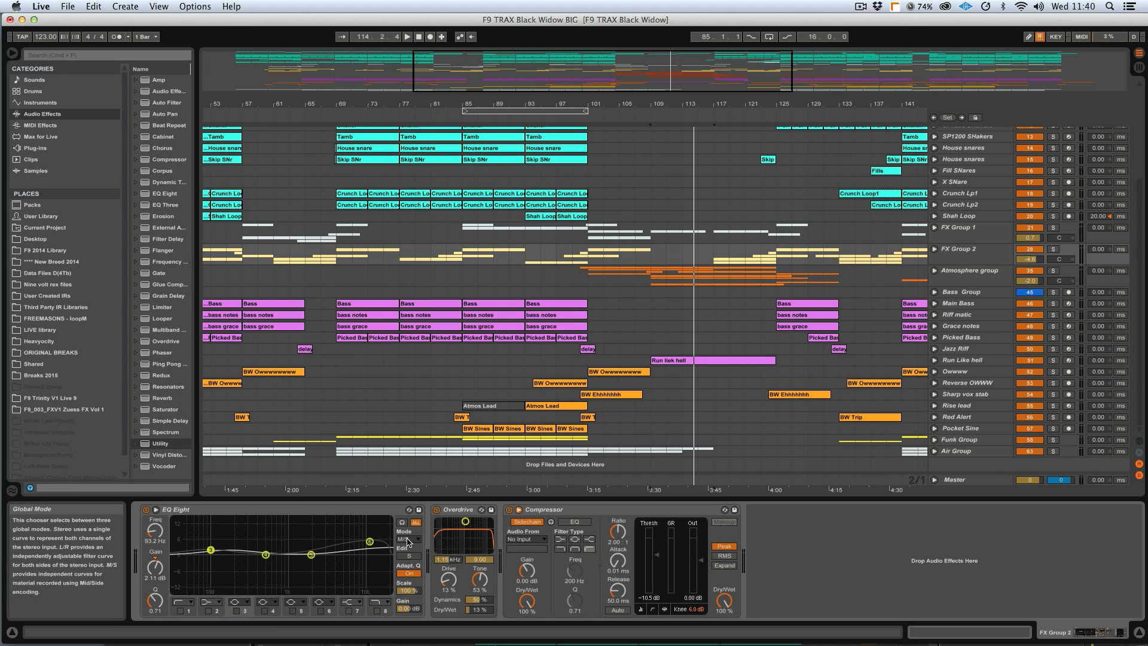
click(409, 539)
click(403, 566)
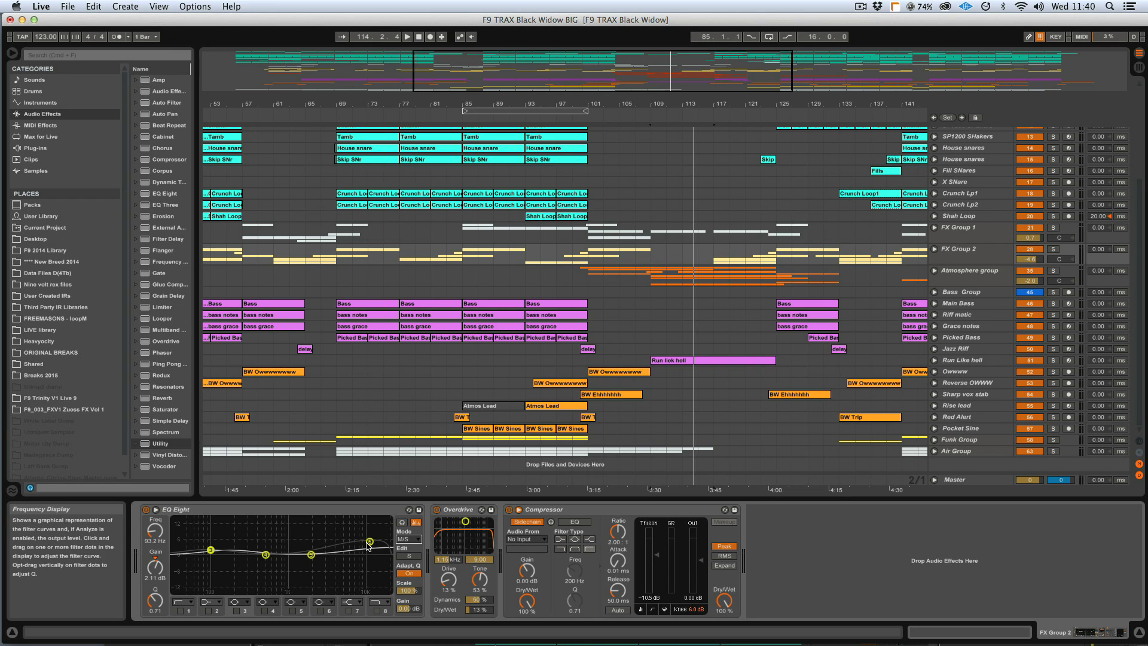
click(409, 556)
click(406, 558)
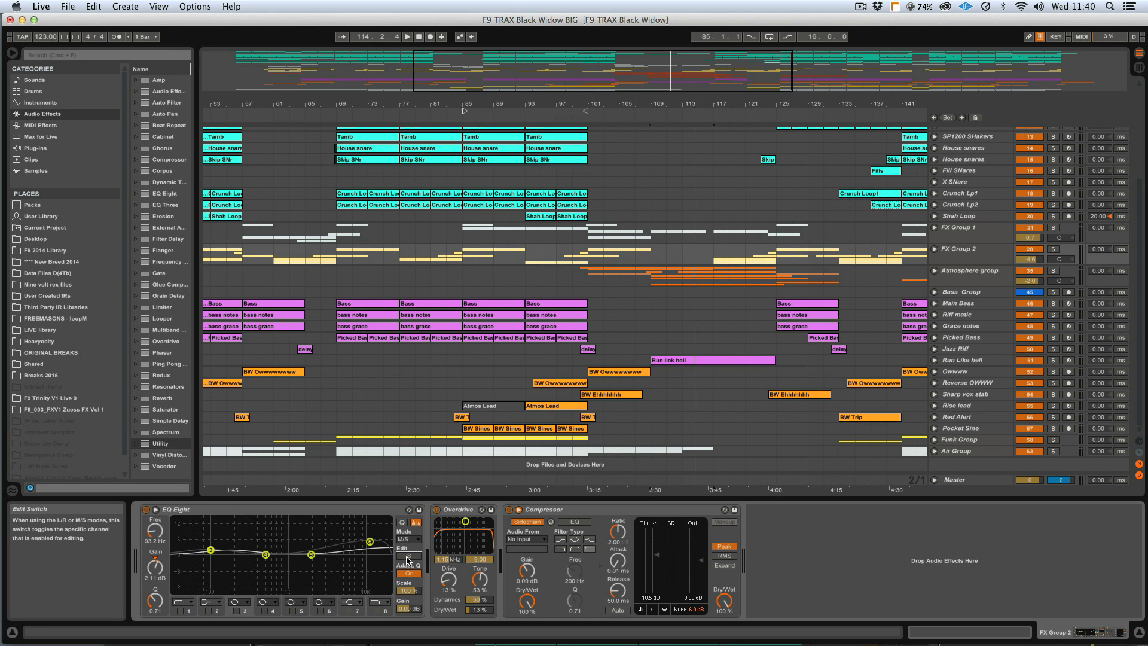
click(313, 554)
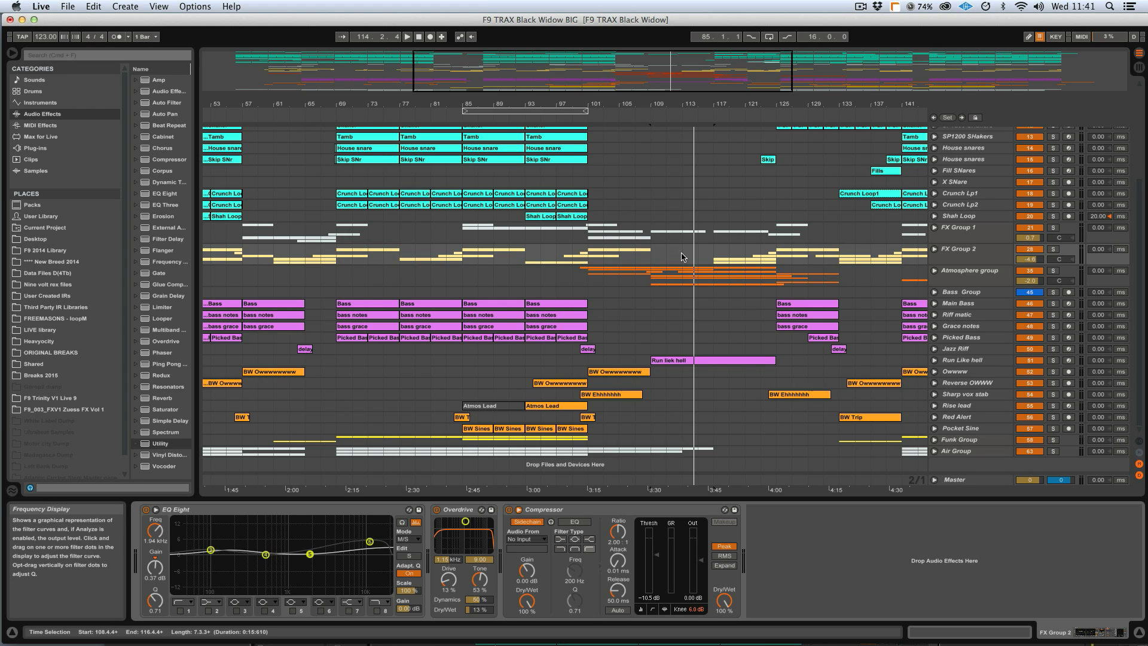
click(972, 257)
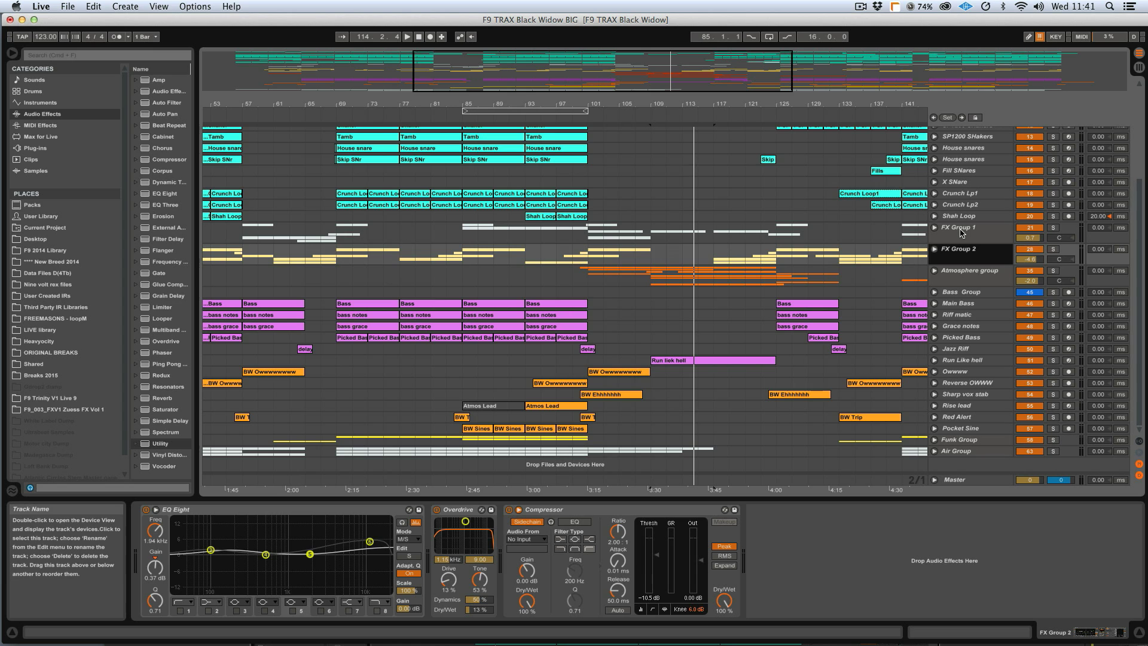
click(961, 232)
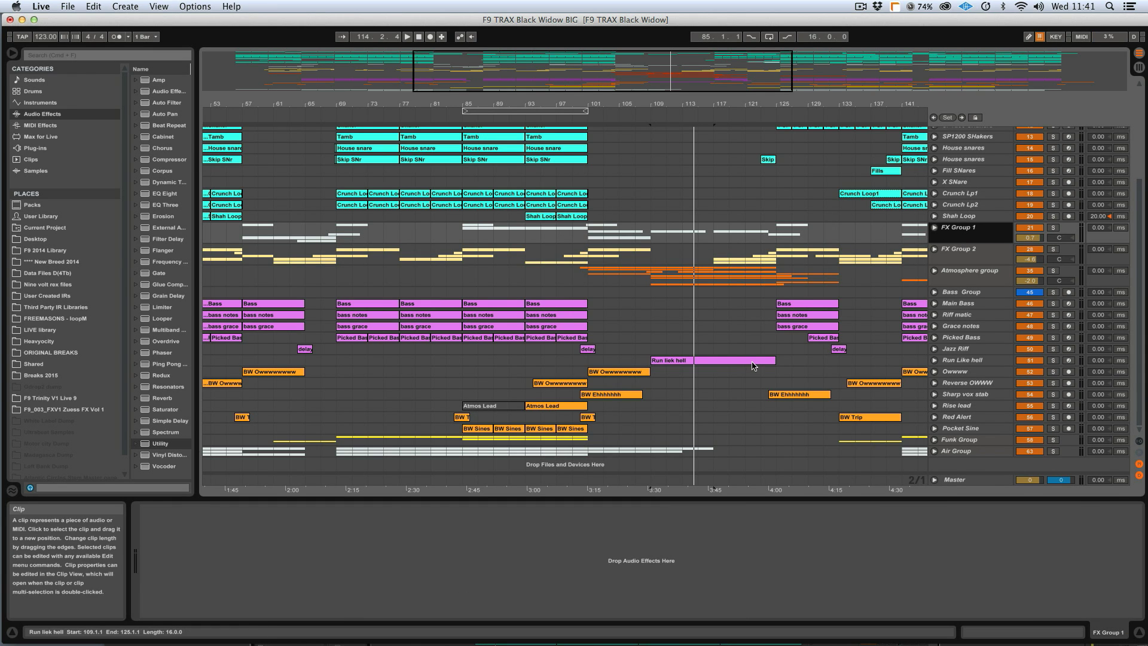
Show the Master track's device chain and examine its F9 Mix Smile EQ rack and Glue Compressor.
click(753, 365)
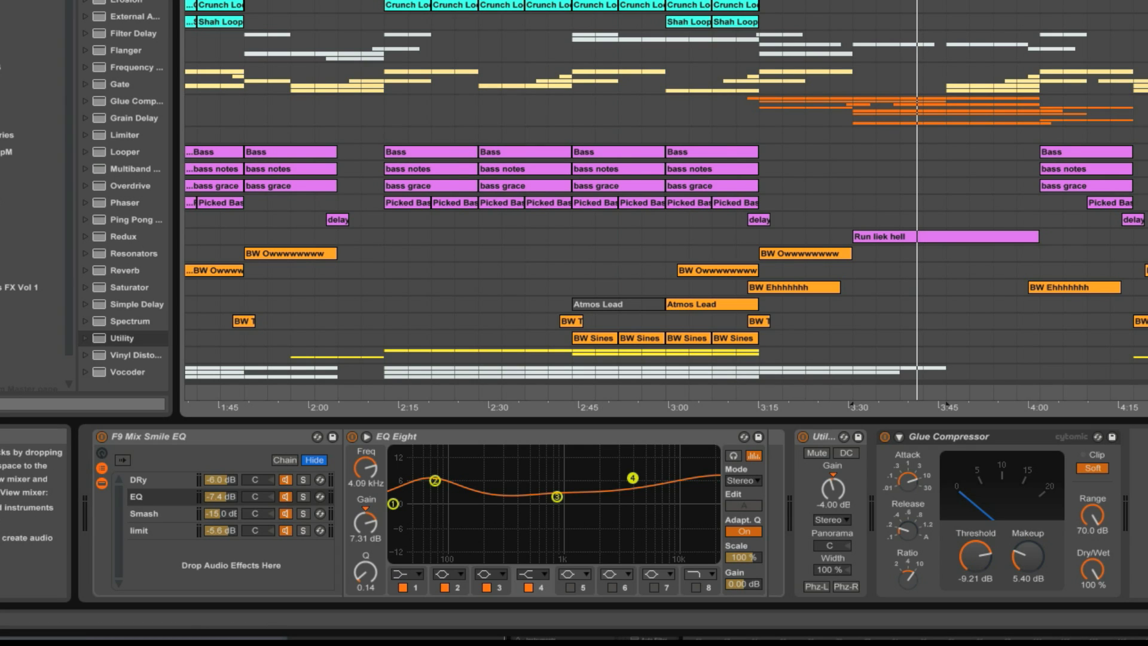
click(200, 433)
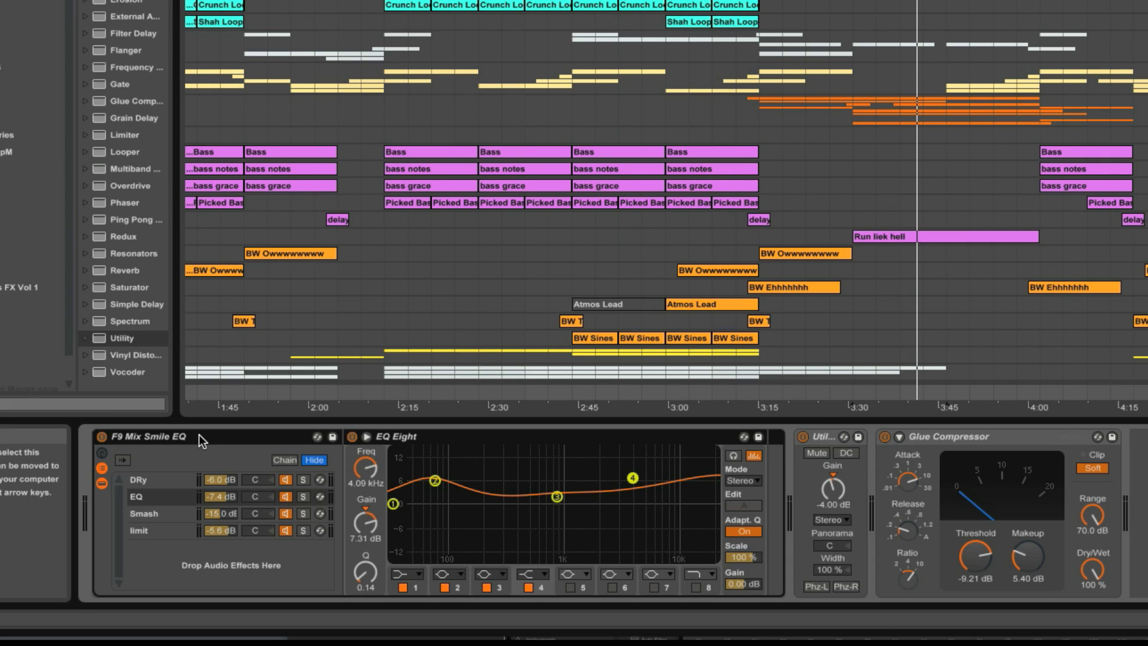
click(950, 440)
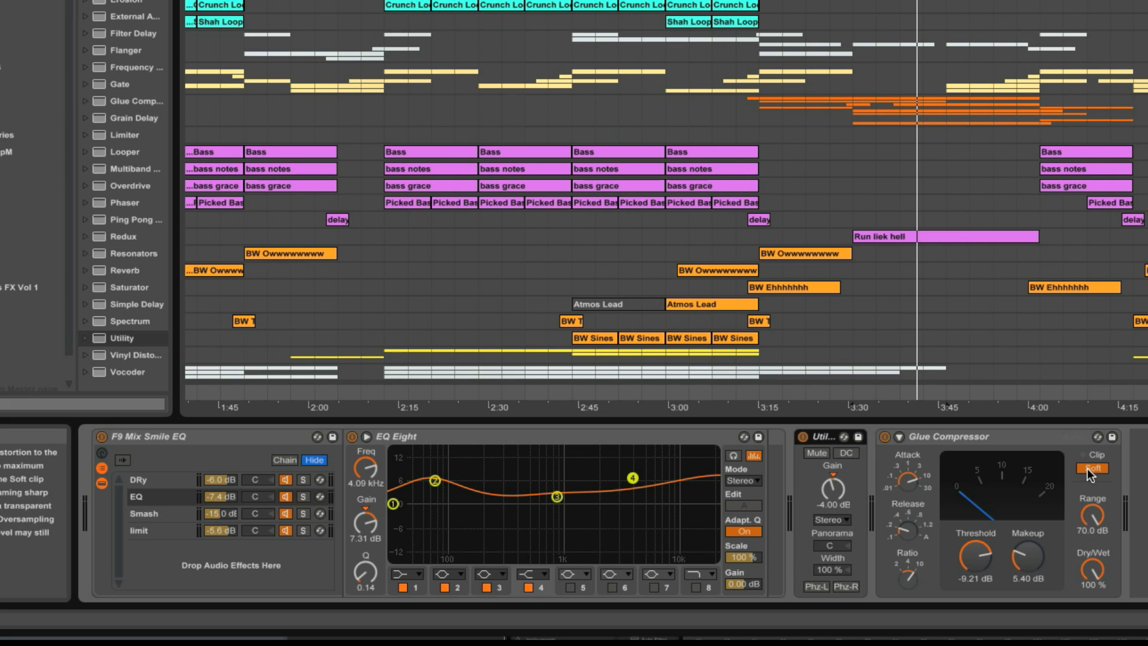
Play the arrangement from bar 69, raise the Glue Compressor's makeup gain to 5.87 dB and stop playback.
drag(1027, 561, 1027, 557)
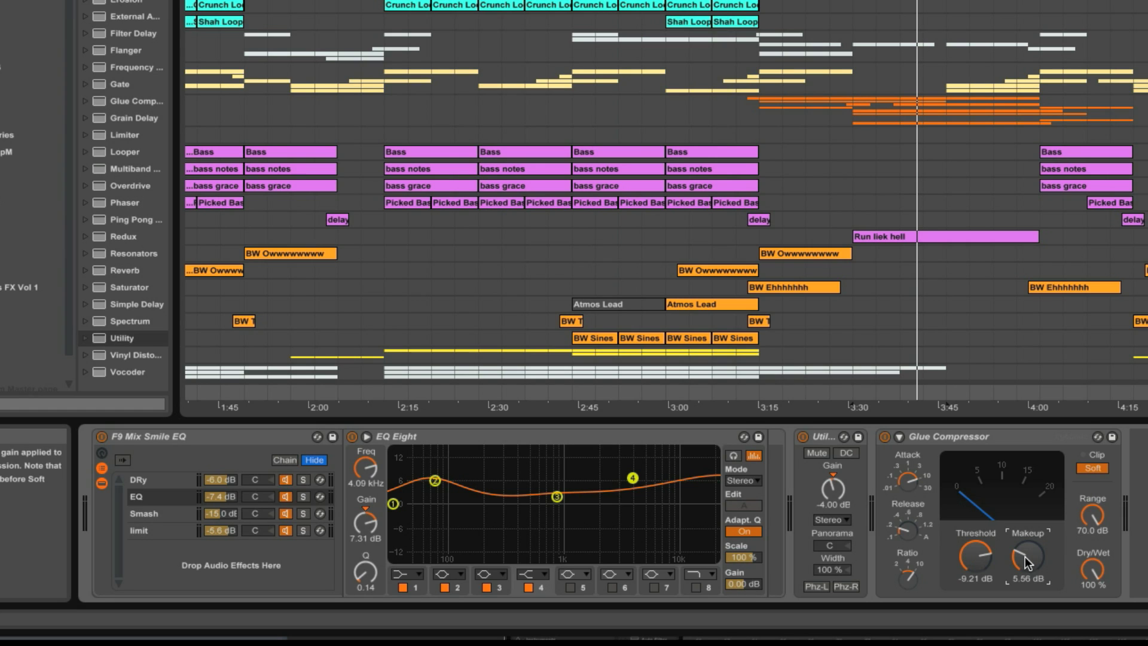
drag(1027, 557, 1028, 561)
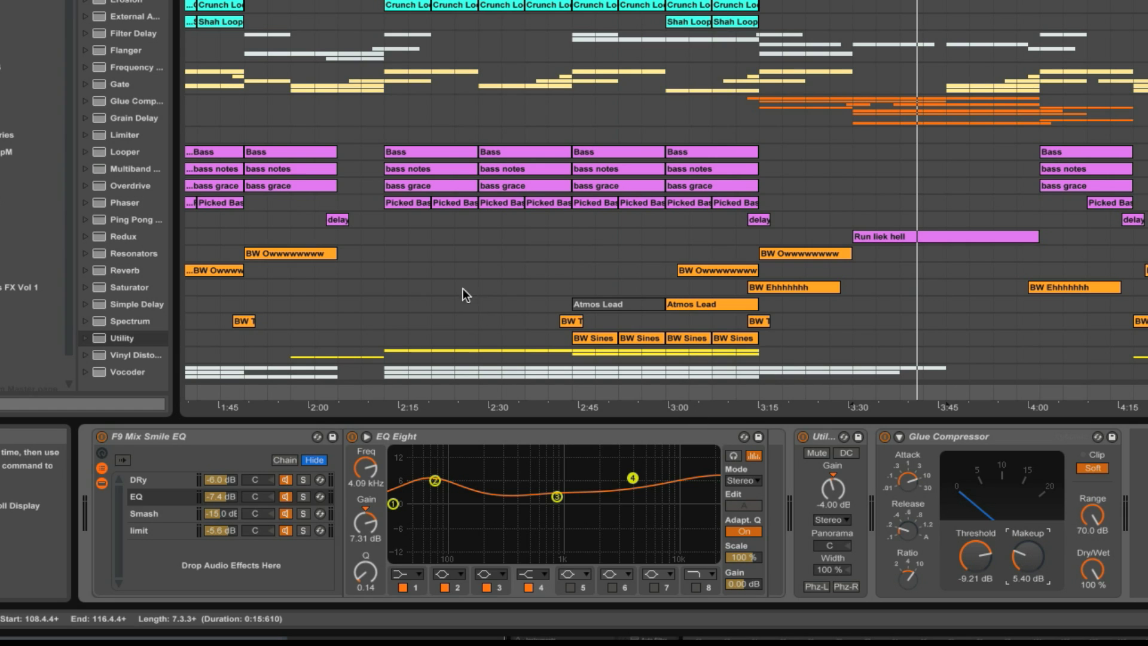
click(385, 220)
drag(389, 234, 816, 235)
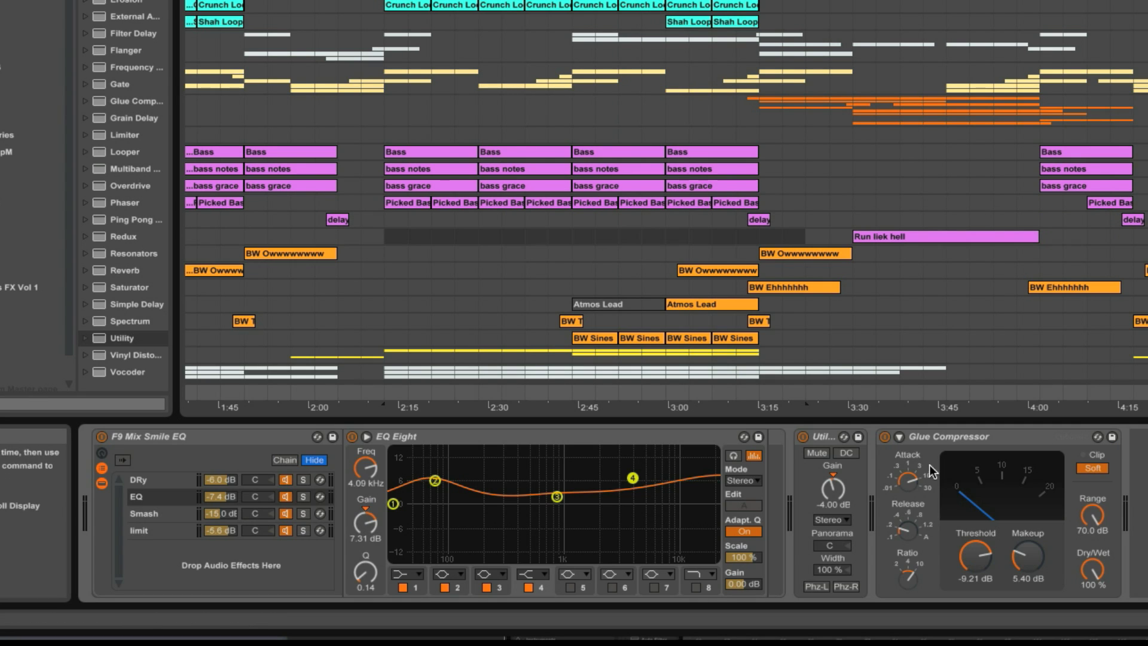
key(space)
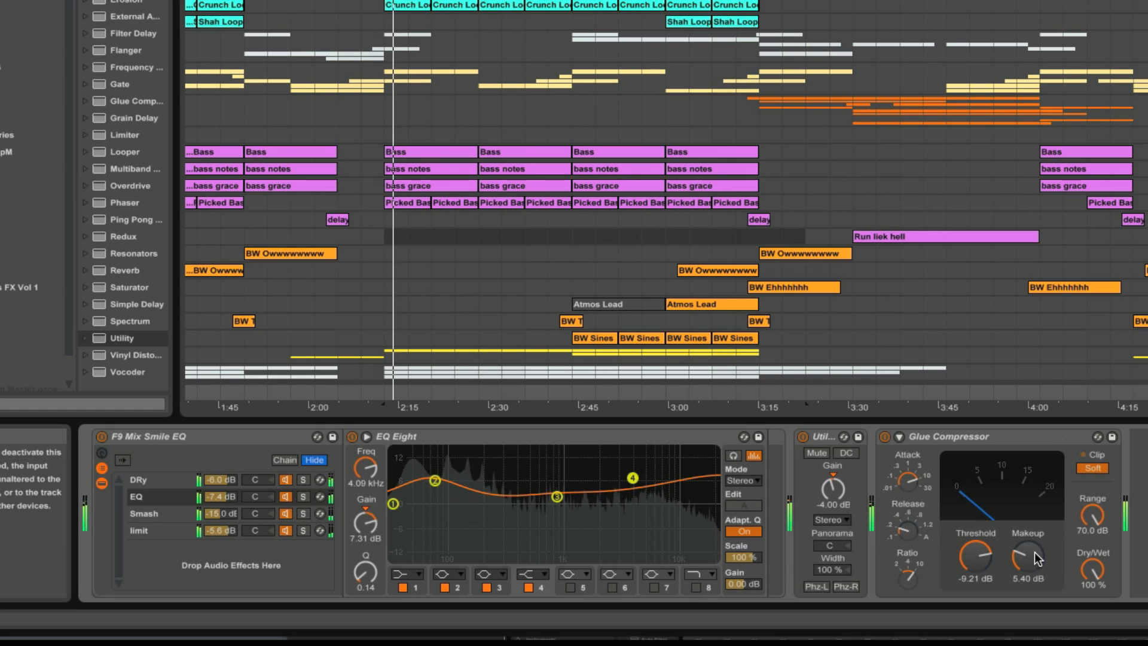
mouse_move(1028, 556)
mouse_down()
mouse_move(1027, 598)
mouse_move(1028, 538)
mouse_move(1026, 556)
mouse_up()
key(space)
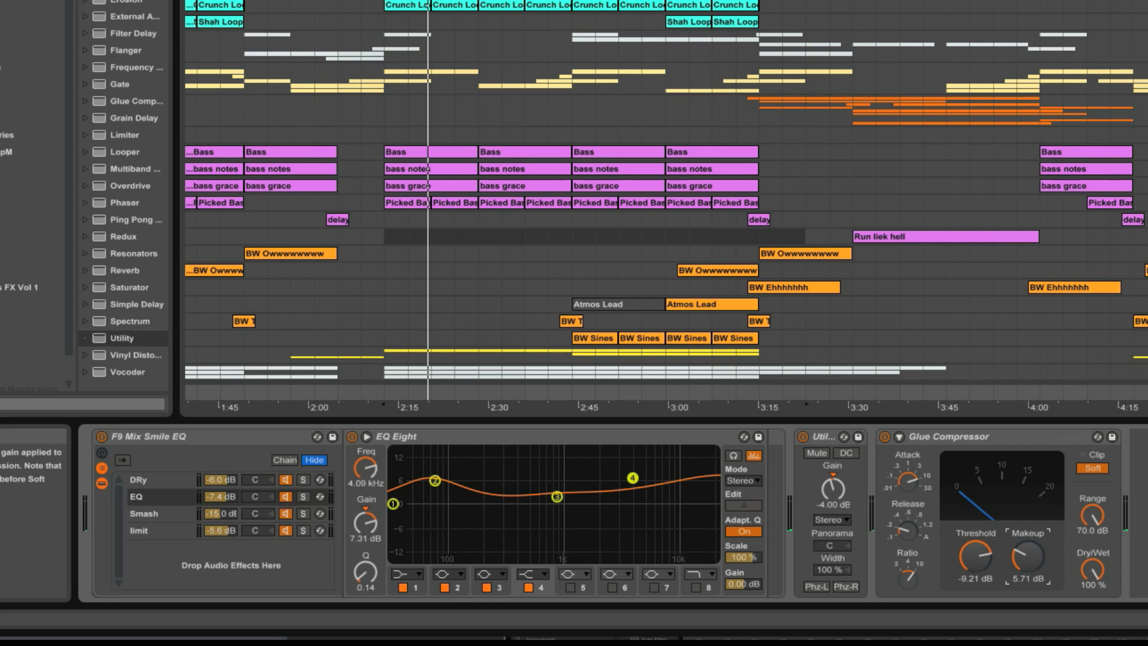
click(971, 439)
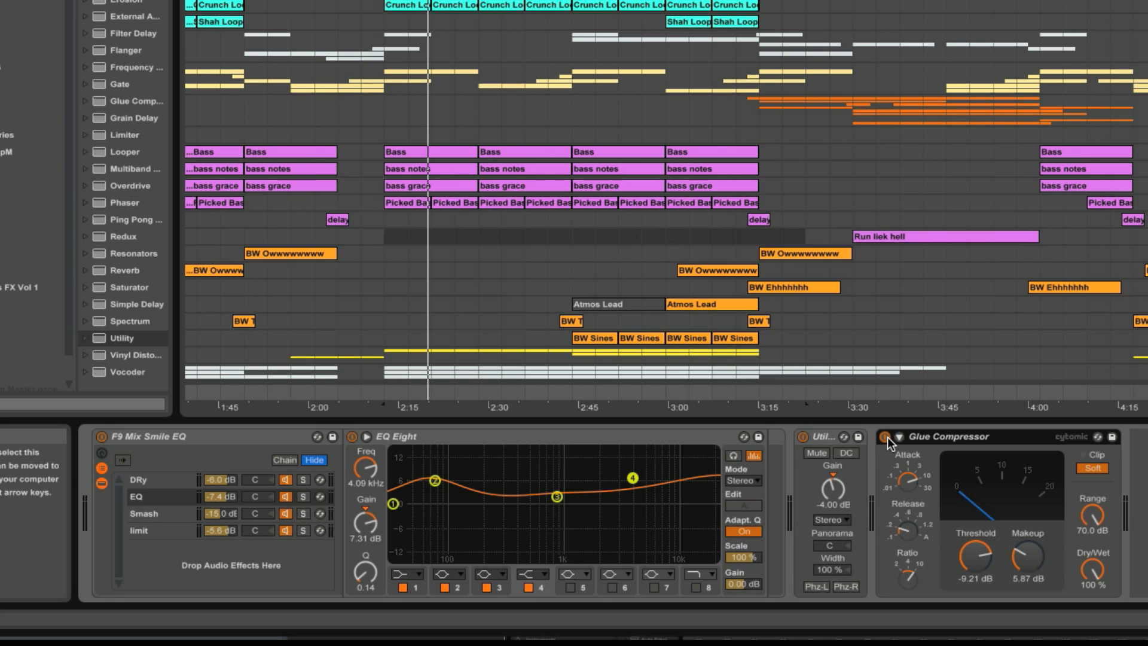
Show the DRy and EQ chains of the F9 Mix Smile EQ rack and audition the soloed EQ chain from bar 69.
click(193, 437)
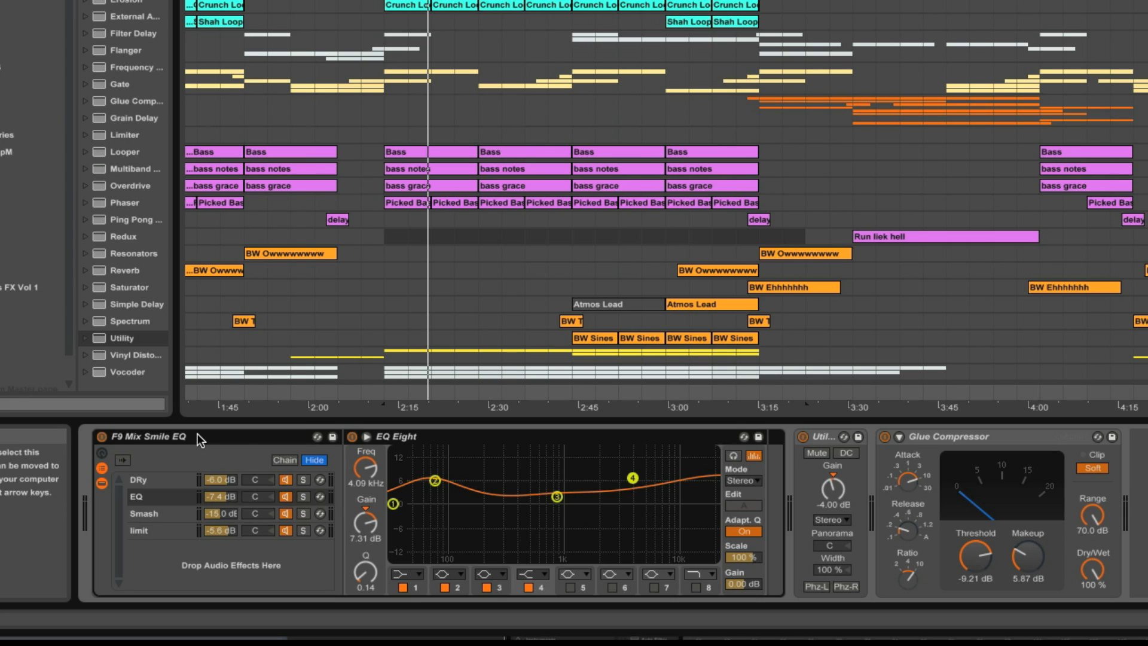
click(149, 479)
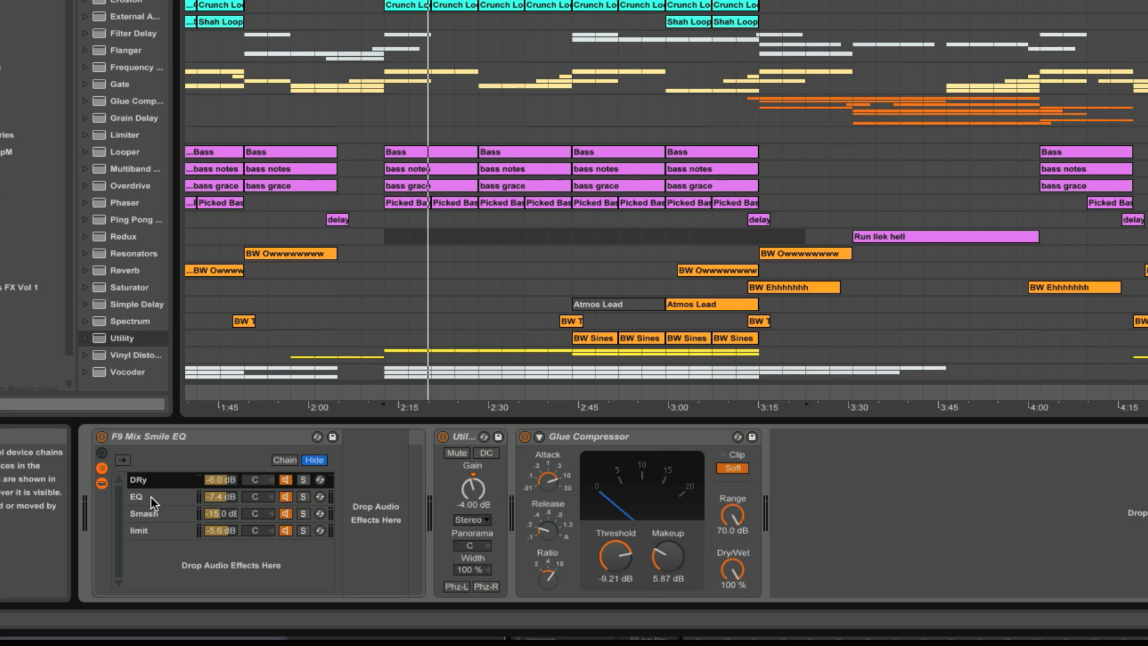
click(151, 497)
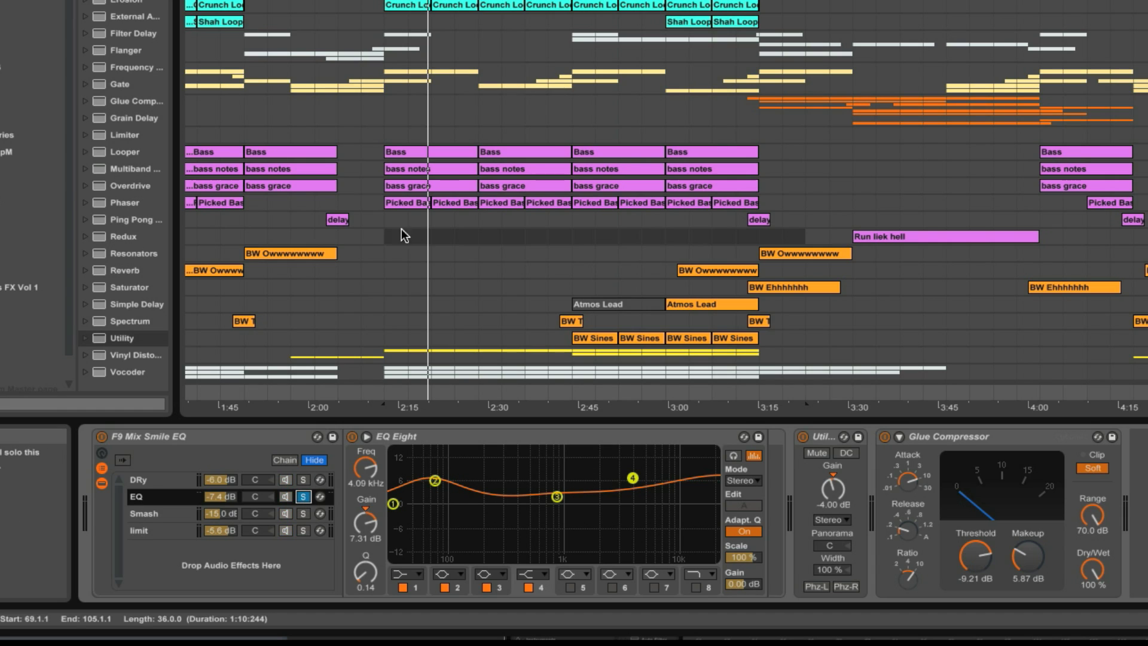
click(384, 253)
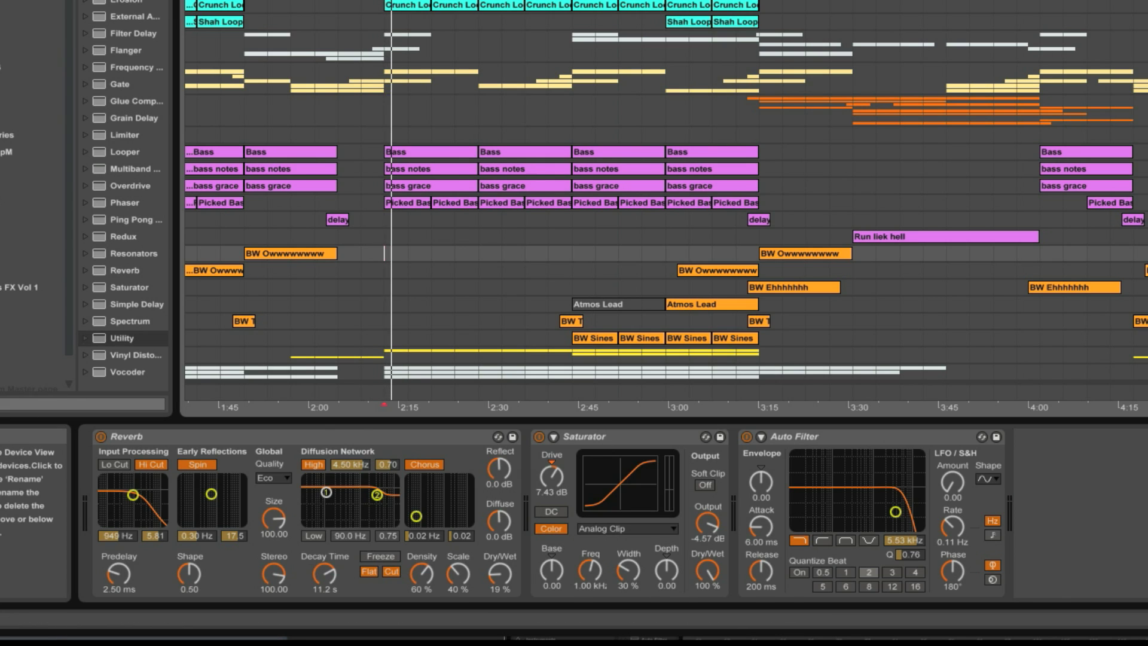
click(1147, 392)
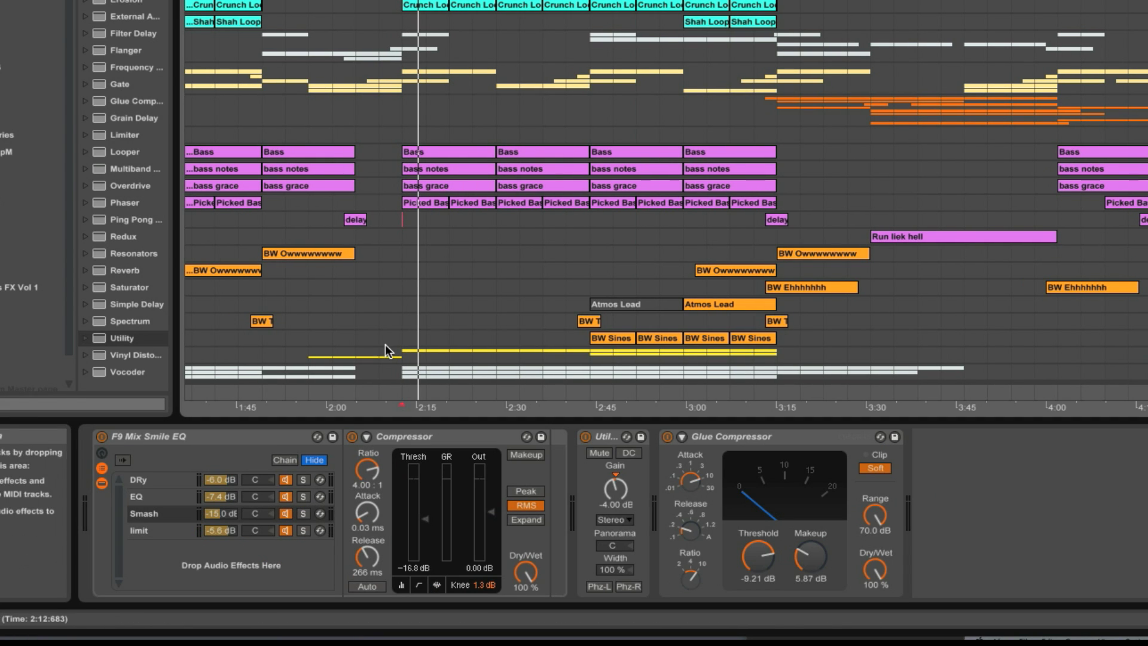
Play the full mix, solo the rack's Smash chain and audition its Compressor before stopping playback.
key(space)
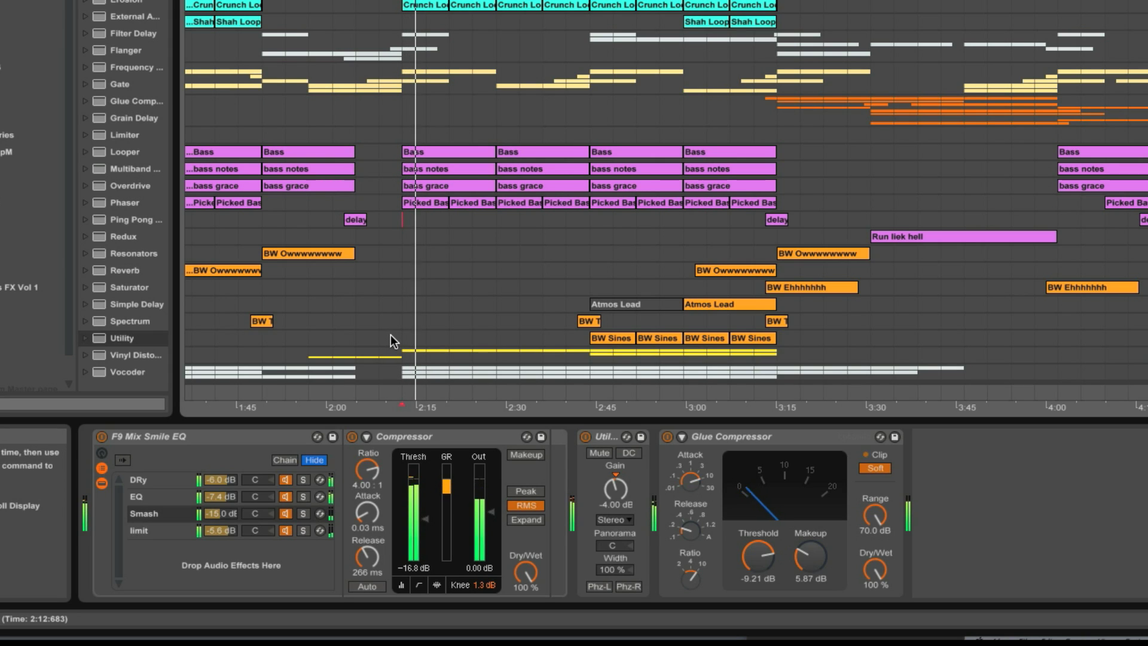
click(145, 512)
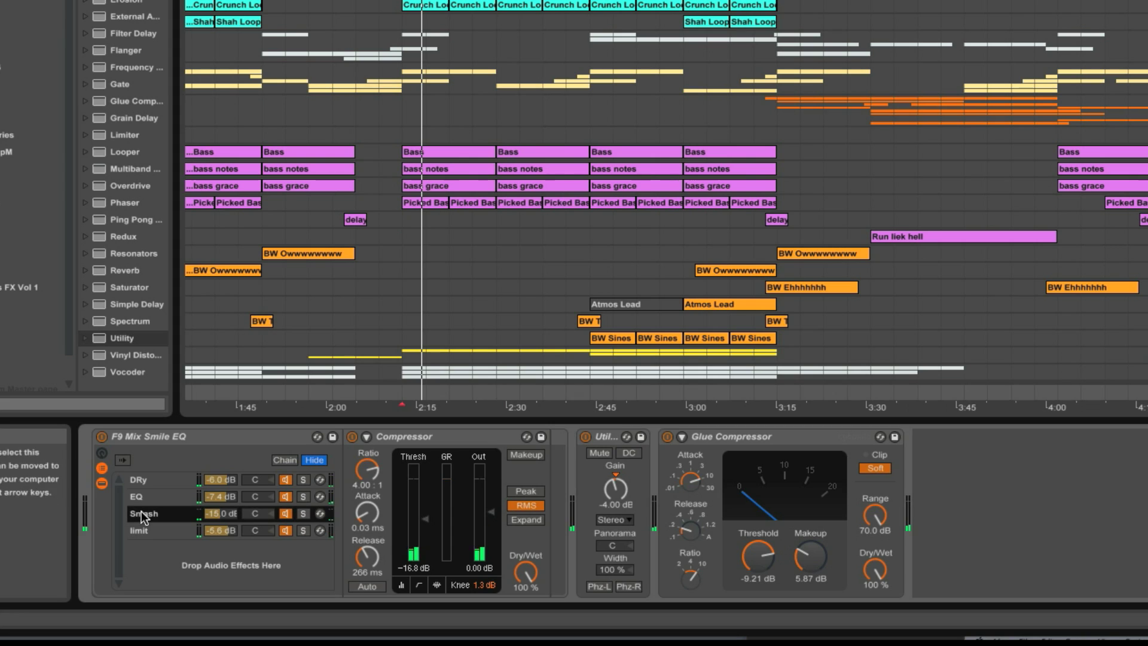
click(303, 513)
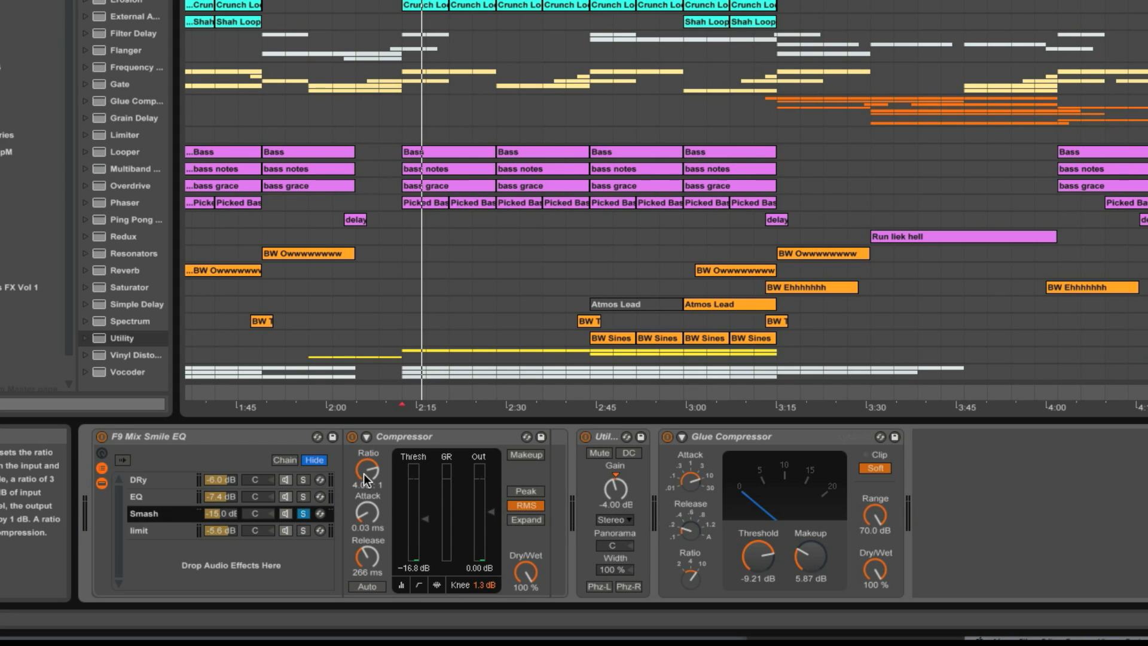
key(space)
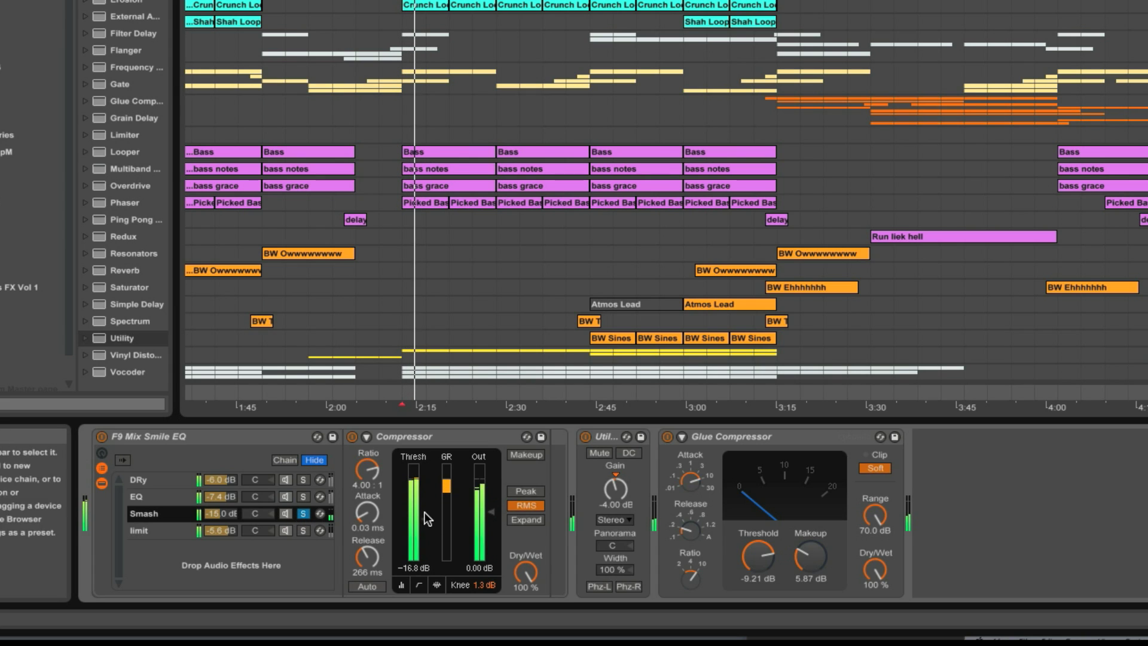
key(space)
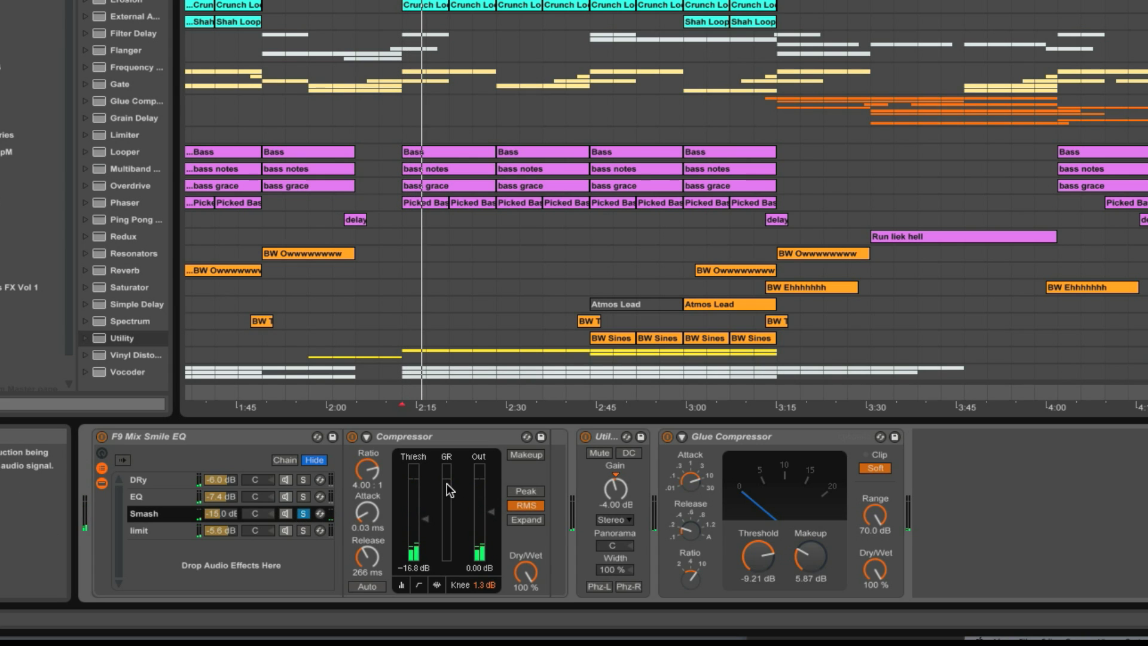
Audition the limit chain soloed, turn off its solo and play the whole F9 Mix Smile EQ rack.
click(150, 529)
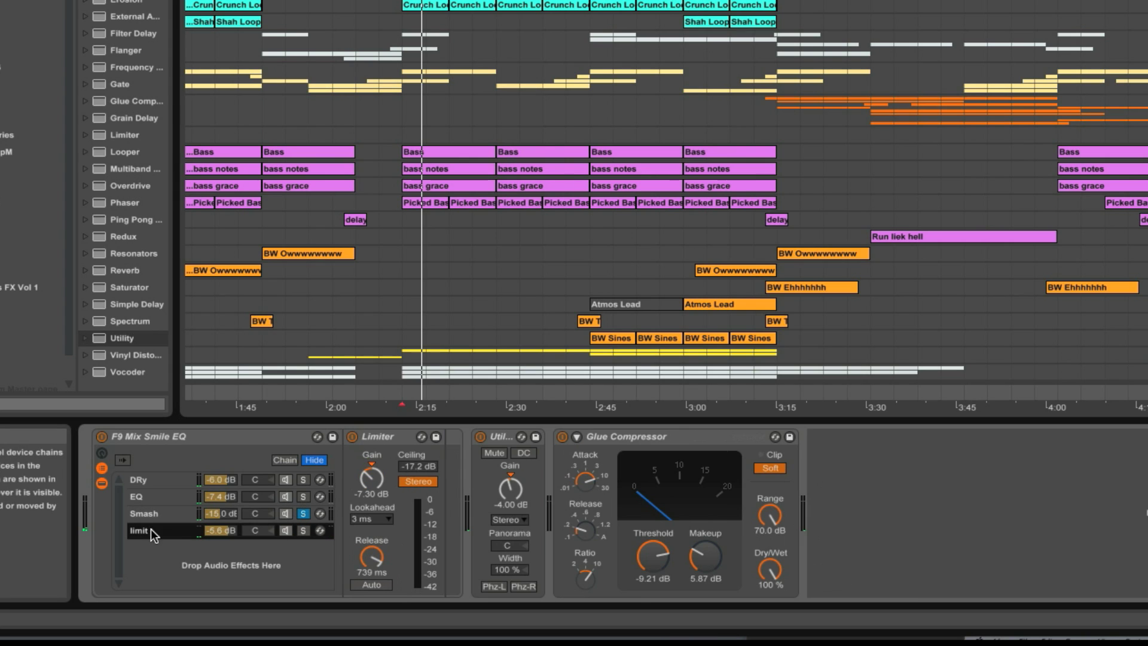
click(303, 531)
key(space)
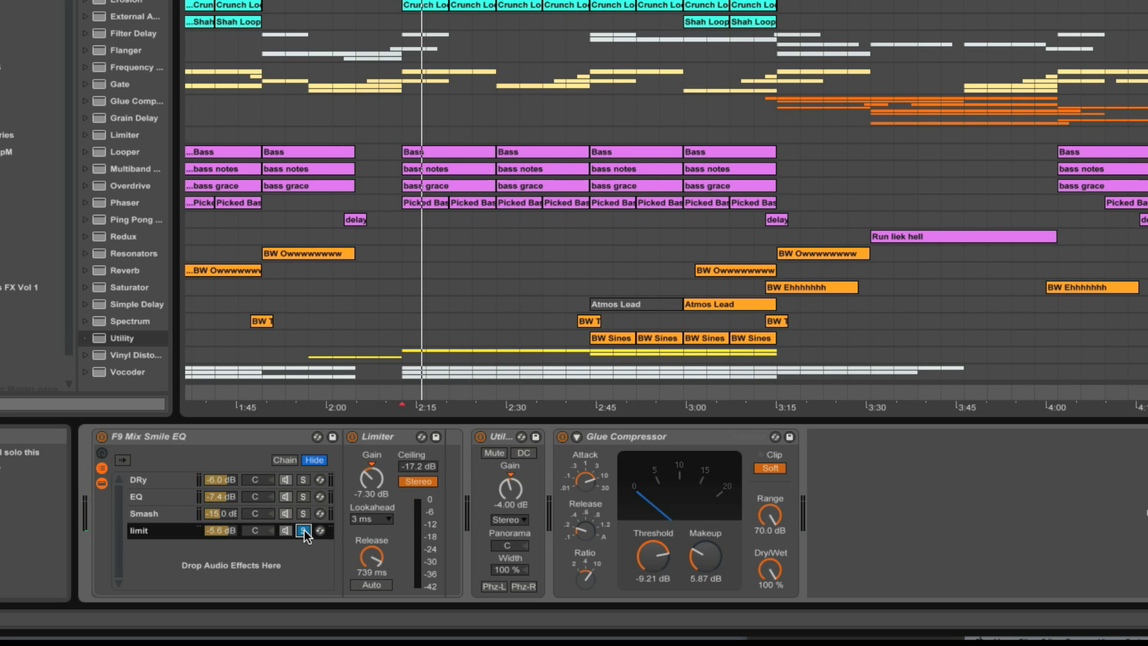
click(304, 530)
click(202, 434)
key(space)
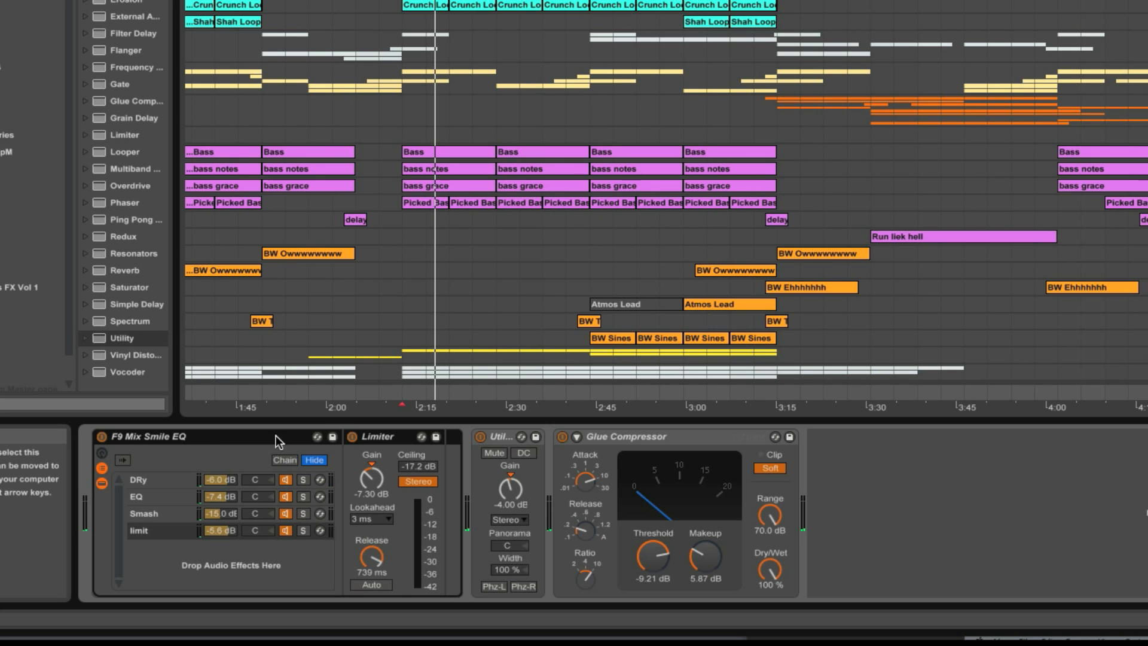
Save the rack as the preset F9 Mix Smile EQ.adg, widening the browser to show its full name.
click(332, 436)
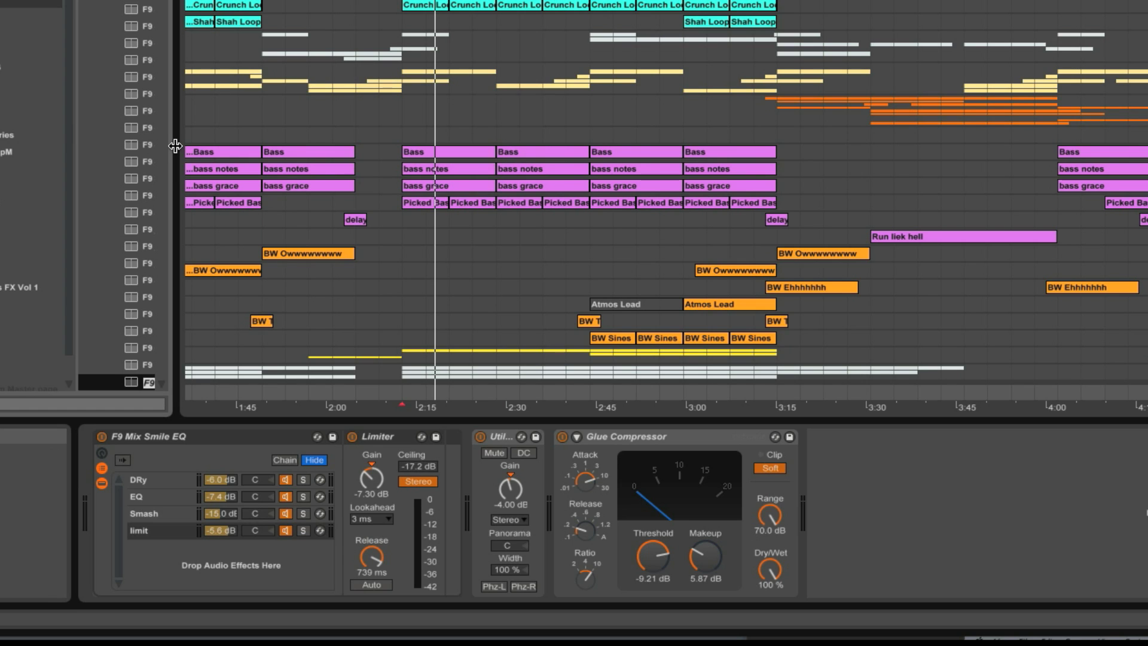
drag(175, 148, 343, 149)
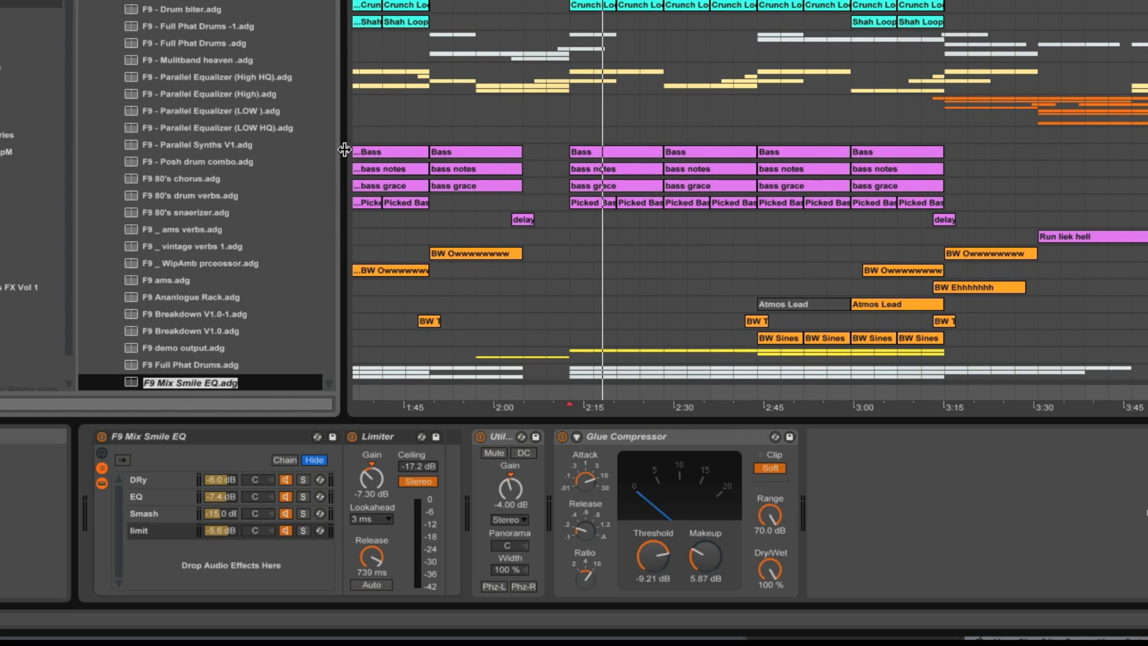
key(Return)
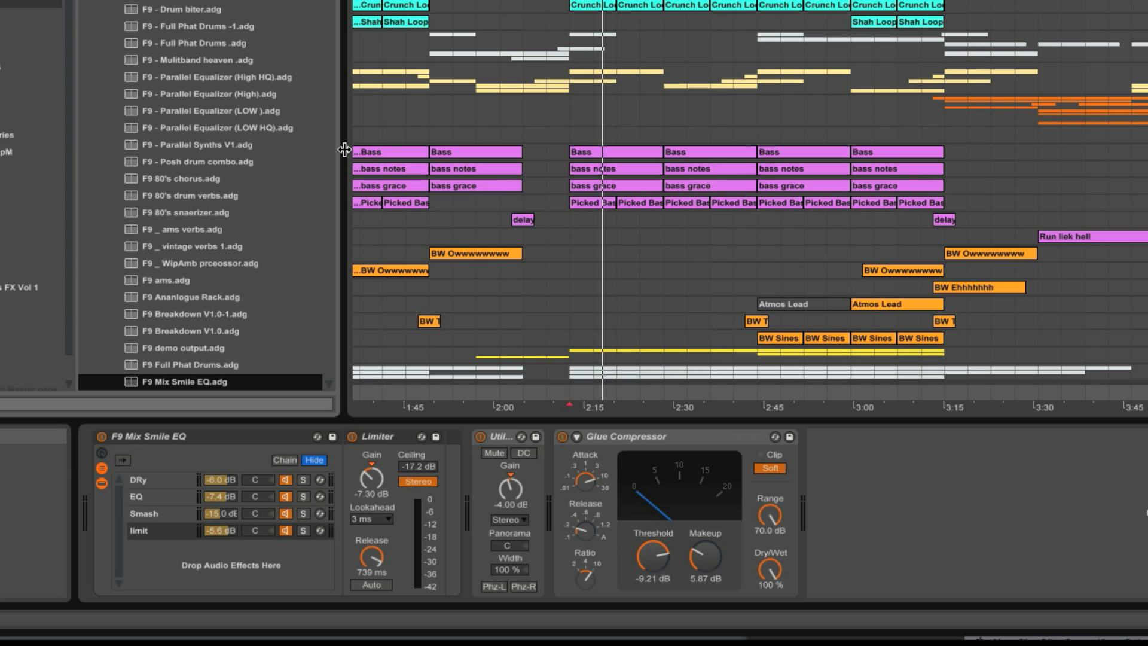